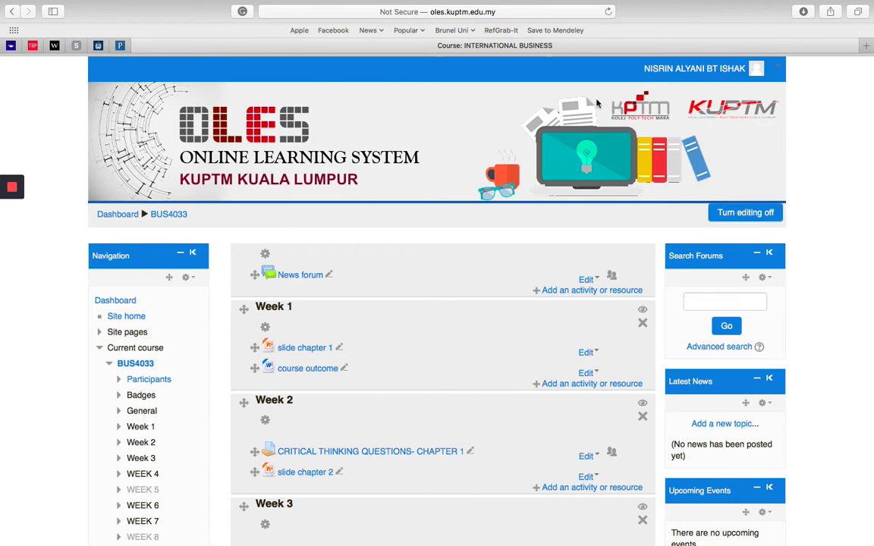
Step: Look over the weekly sections of the BUS4033 course page and toggle its editing mode
scroll(817, 196, "down", 10)
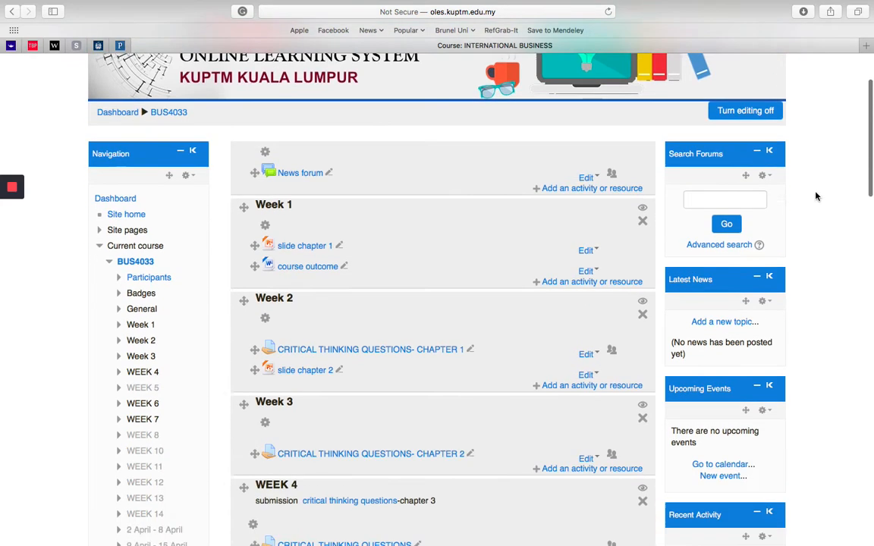
scroll(816, 196, "down", 15)
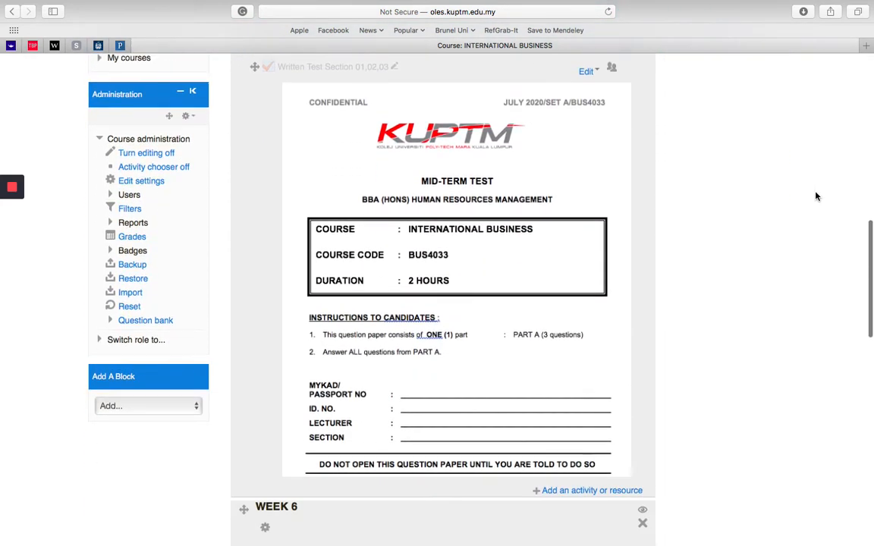
scroll(817, 196, "up", 20)
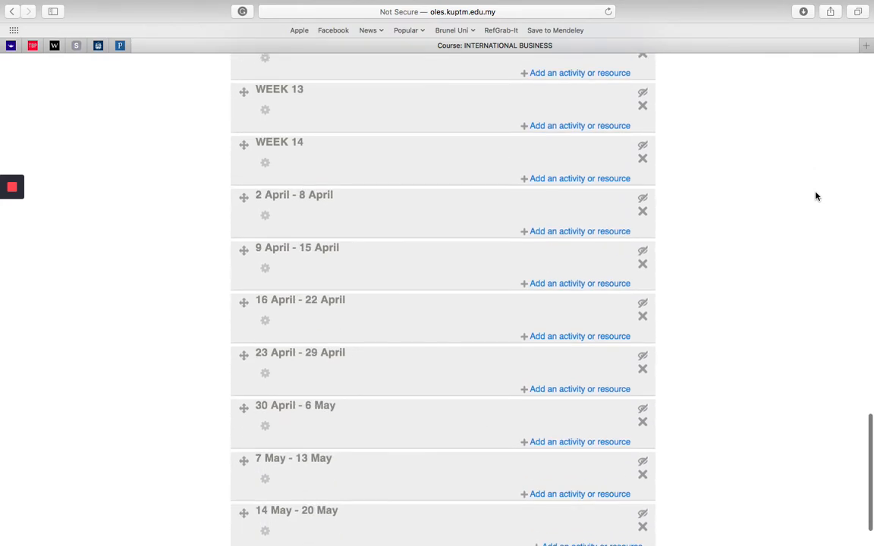
scroll(817, 196, "down", 1)
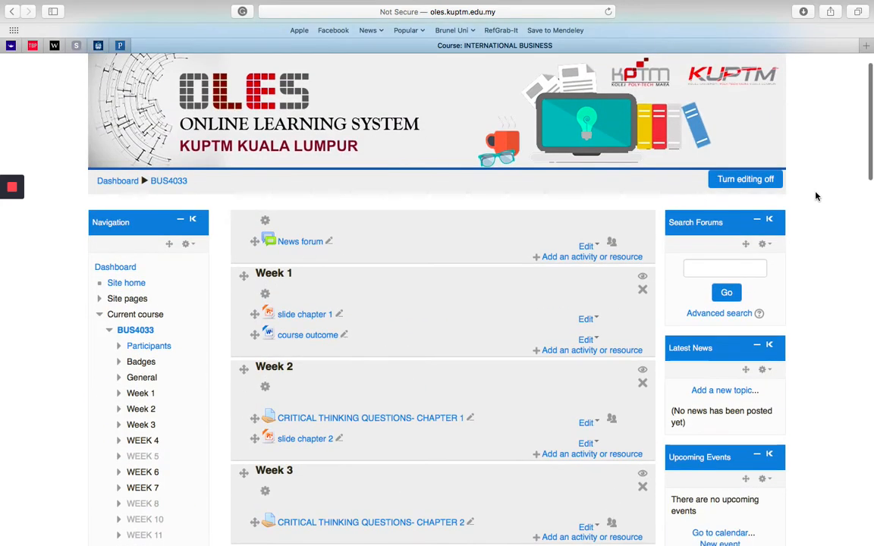
scroll(817, 196, "up", 1)
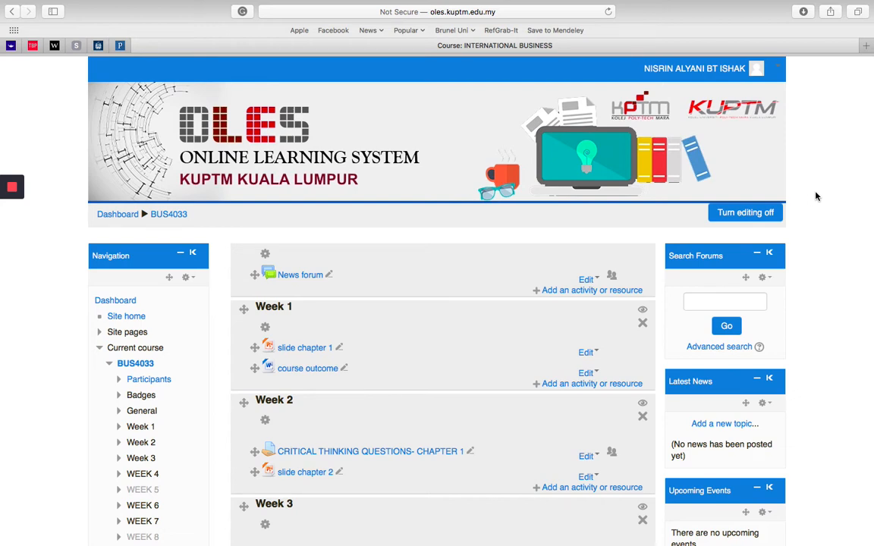
left_click(767, 216)
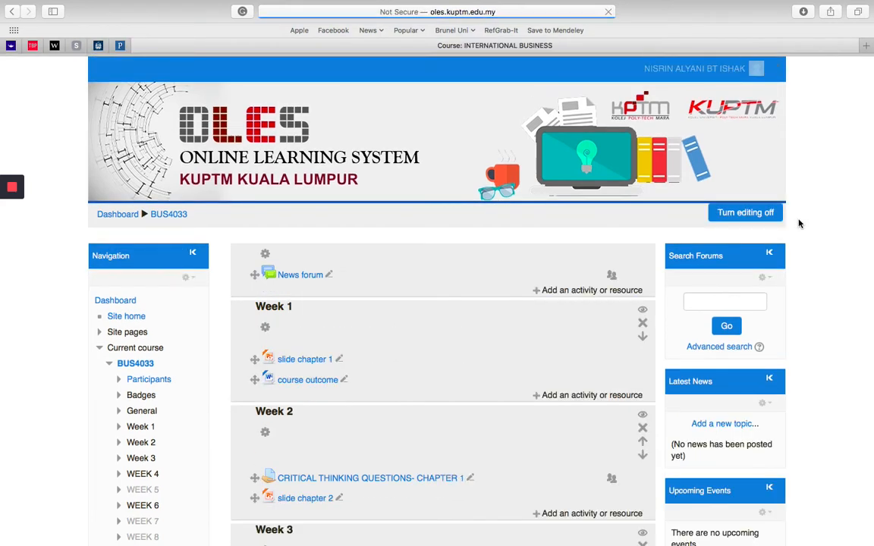
Step: Examine the course's weekly sections from Week 1 to 14 May - 20 May, including which ones are hidden
scroll(801, 224, "down", 3)
scroll(376, 160, "up", 5)
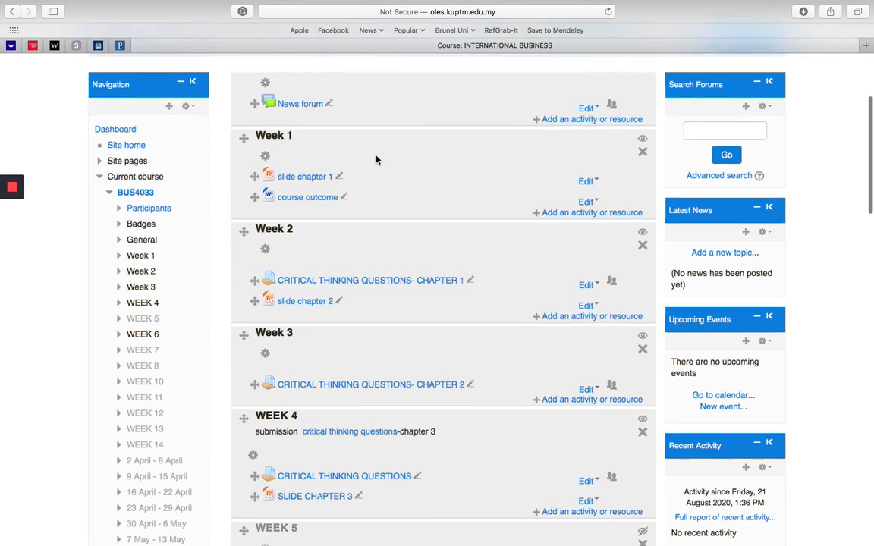
scroll(376, 298, "down", 10)
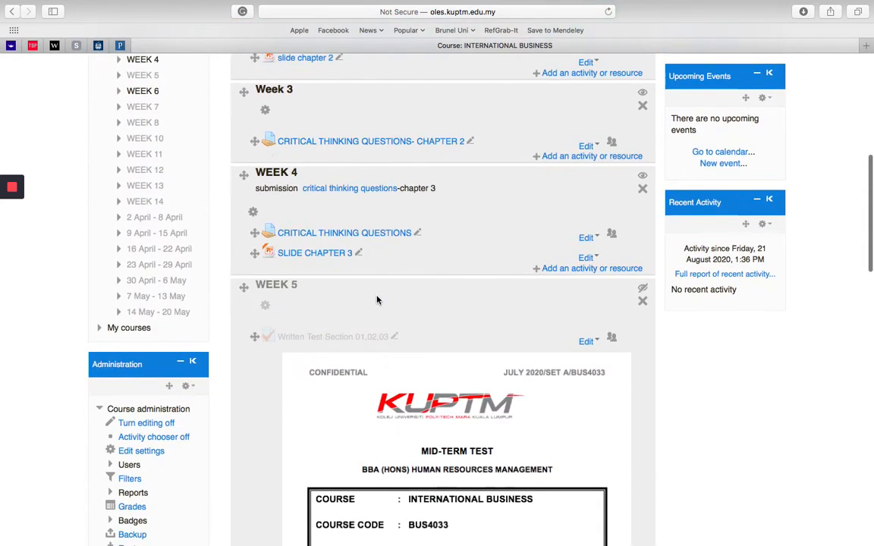
scroll(377, 300, "down", 5)
scroll(377, 300, "up", 15)
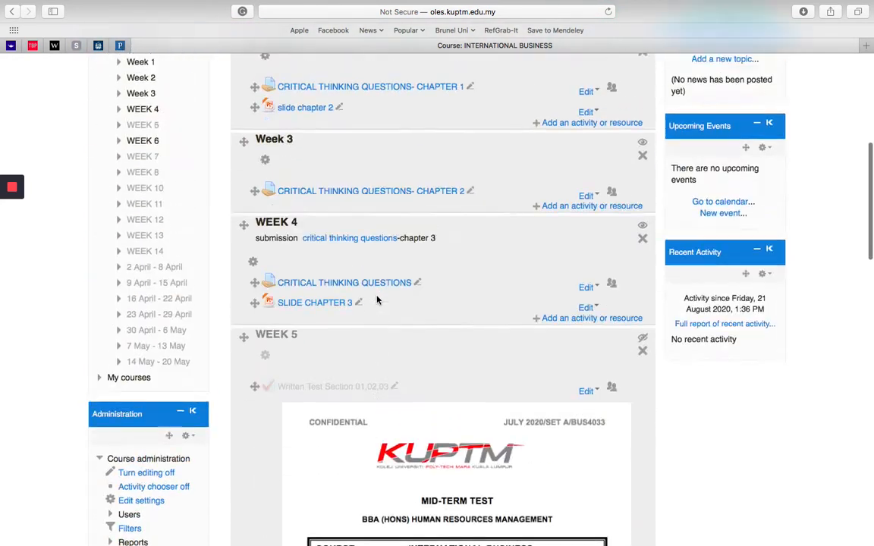
scroll(378, 300, "down", 3)
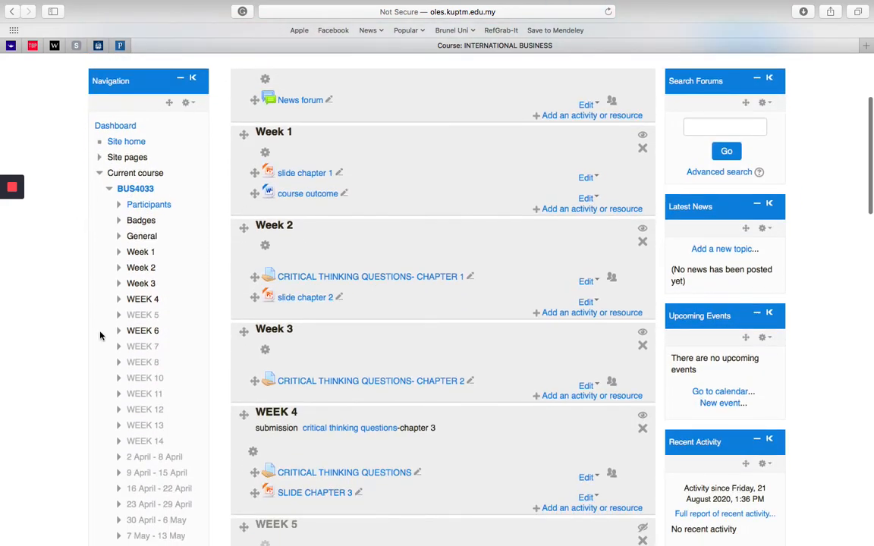
scroll(189, 254, "down", 2)
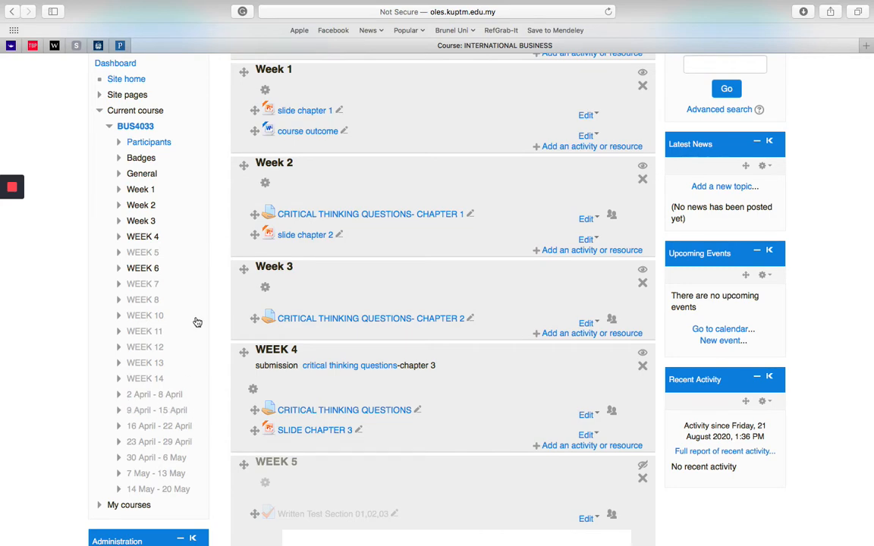
scroll(198, 323, "up", 4)
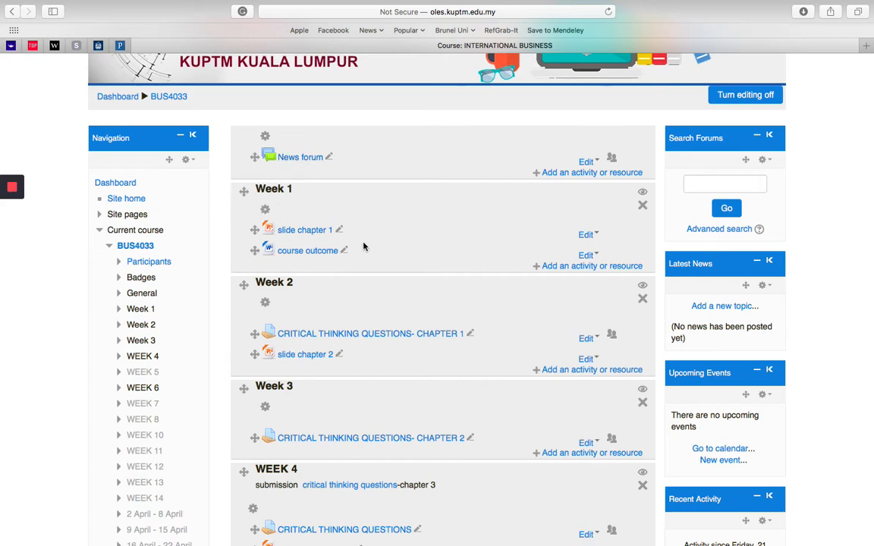
scroll(433, 242, "down", 8)
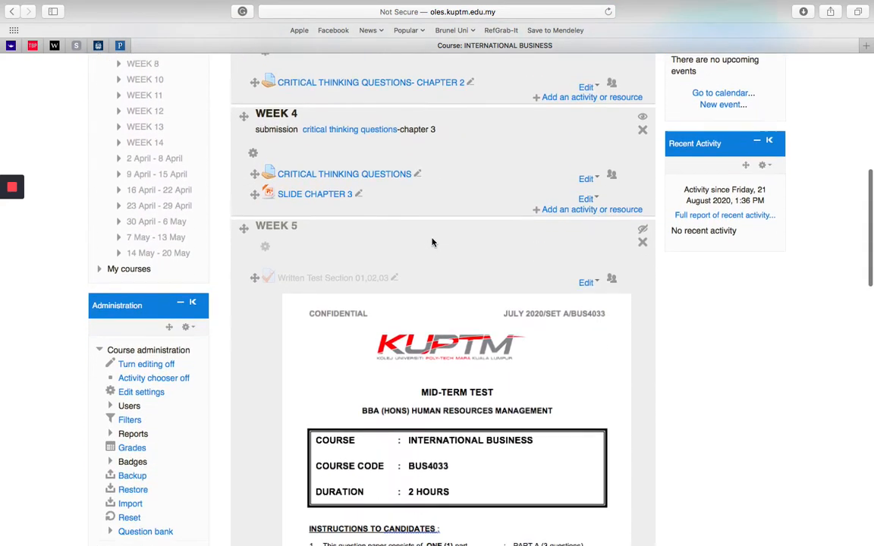
scroll(433, 242, "down", 20)
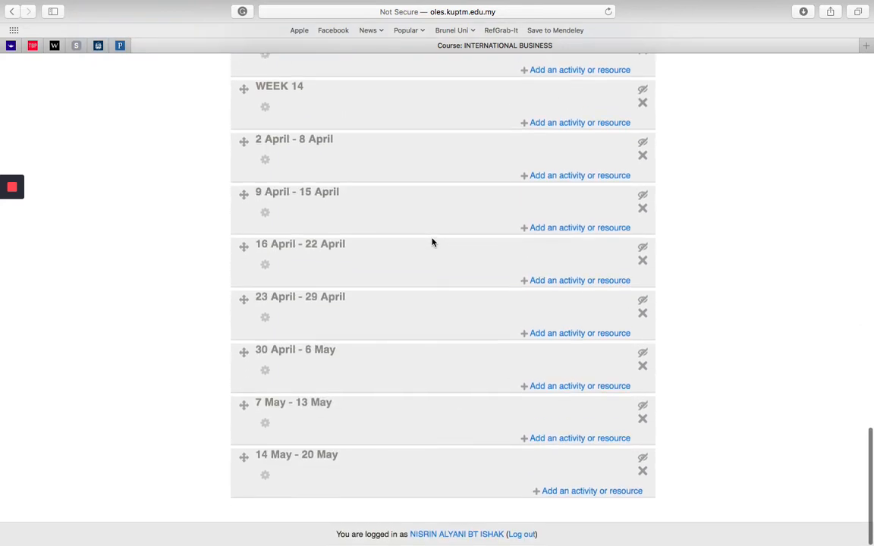
scroll(358, 318, "up", 5)
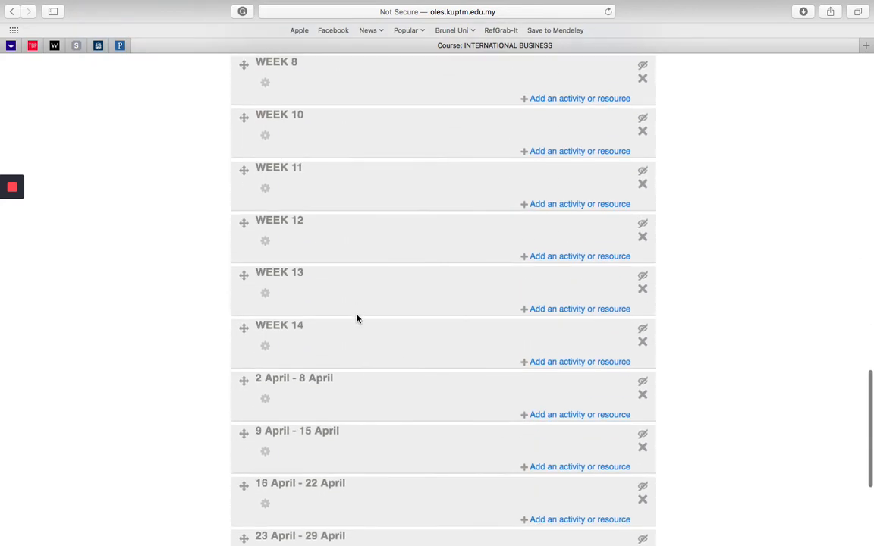
scroll(357, 318, "up", 6)
scroll(473, 279, "up", 5)
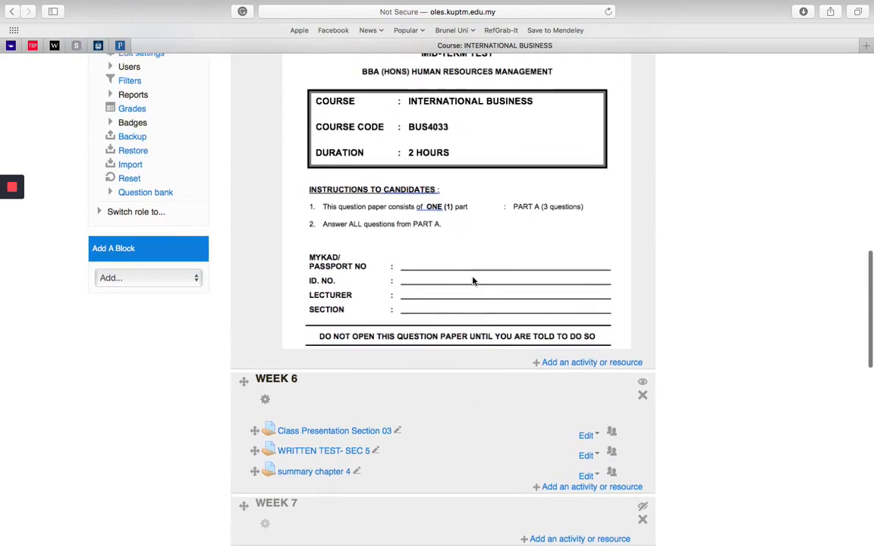
Step: Make the hidden WEEK 7 section visible to students
scroll(472, 279, "down", 6)
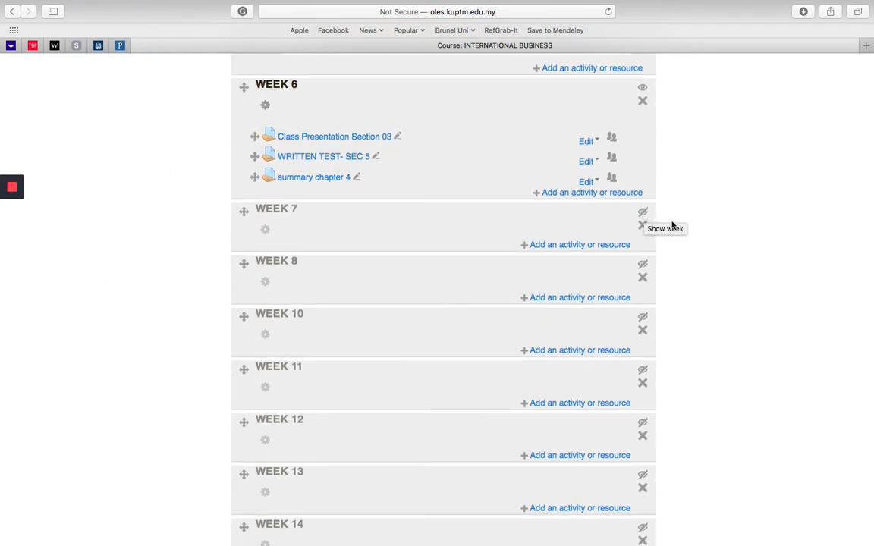
scroll(705, 250, "up", 1)
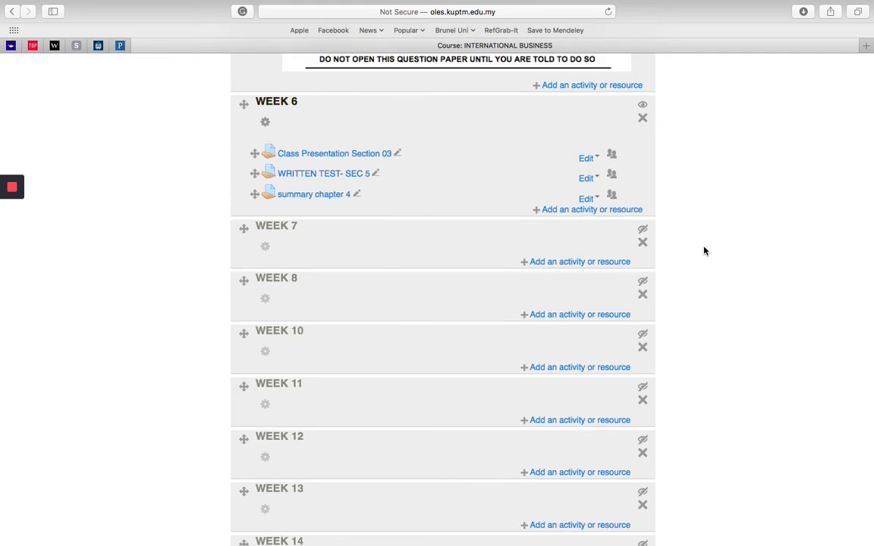
left_click(643, 229)
Step: Move the 2 April - 8 April section above WEEK 12 and reposition it between WEEK 13 and WEEK 14
scroll(370, 319, "down", 5)
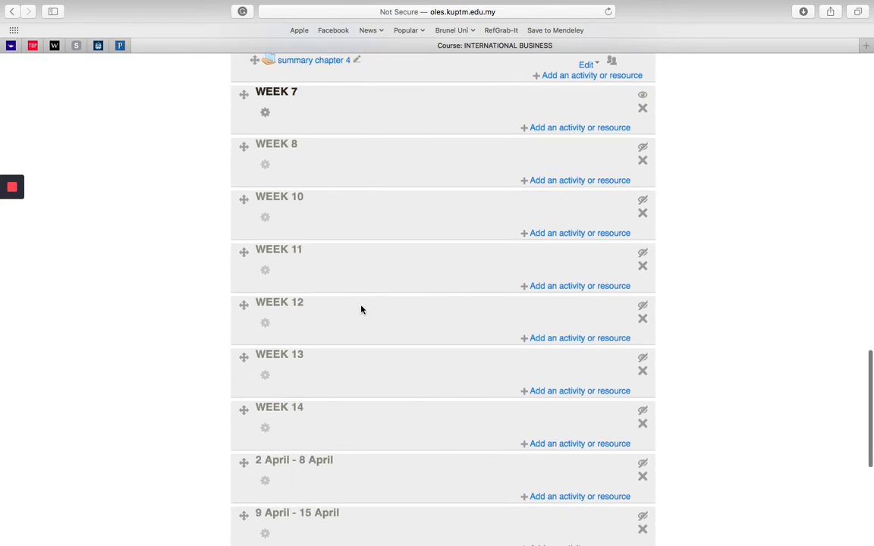
scroll(362, 310, "down", 1)
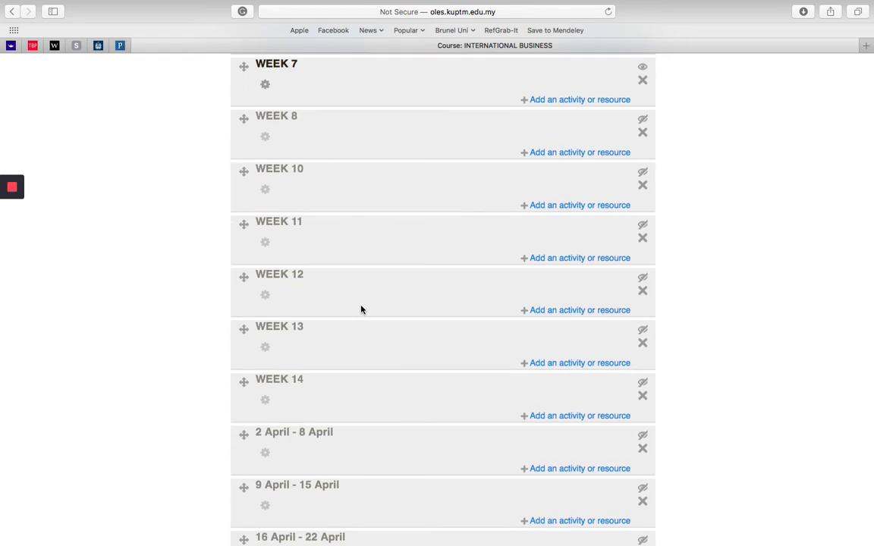
scroll(361, 310, "down", 1)
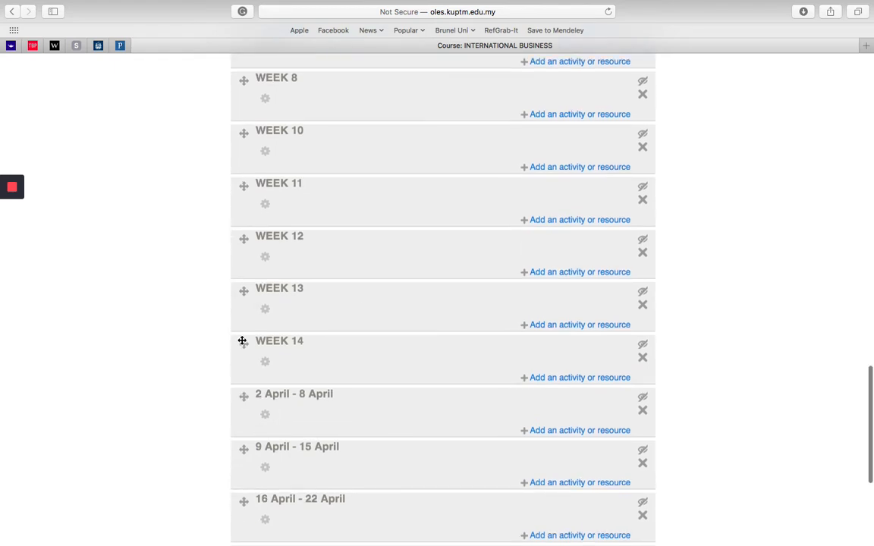
left_click_drag(242, 341, 246, 256)
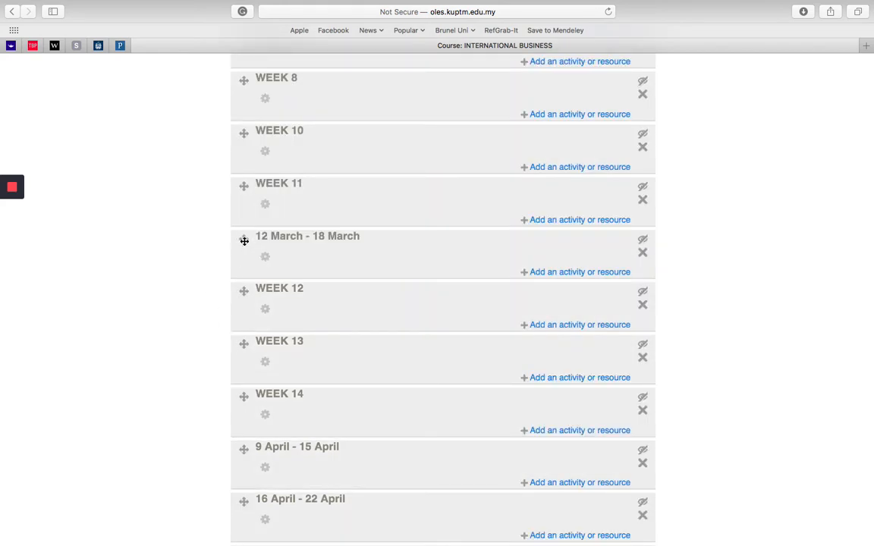
left_click_drag(244, 239, 251, 406)
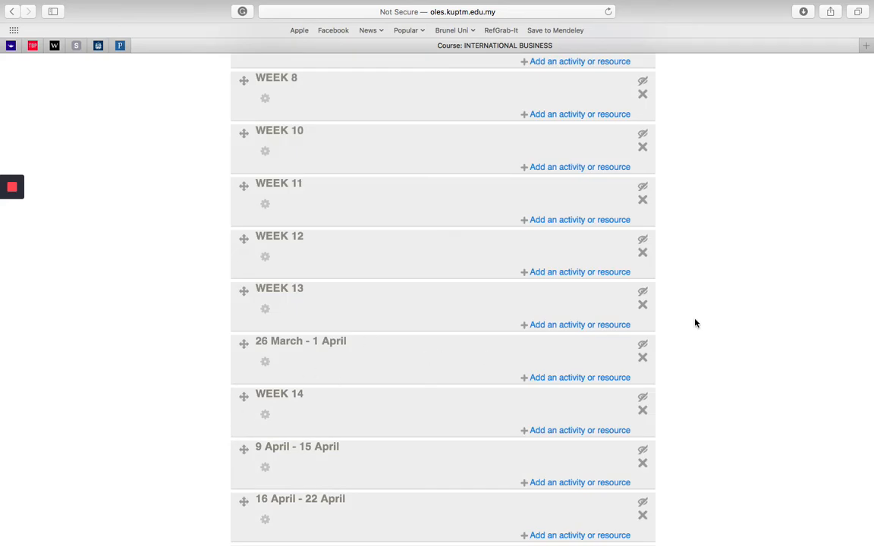
Step: Make the hidden 16 April - 22 April section visible to students
scroll(695, 324, "down", 4)
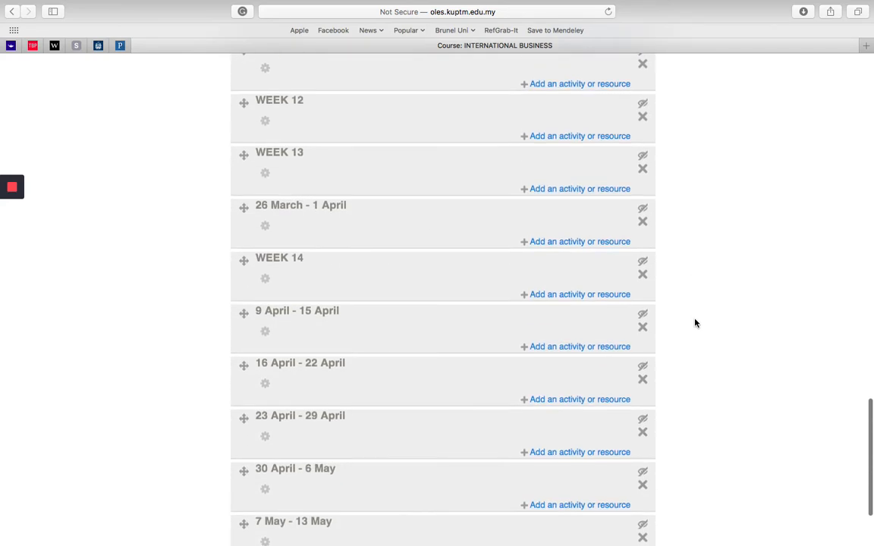
scroll(696, 324, "down", 3)
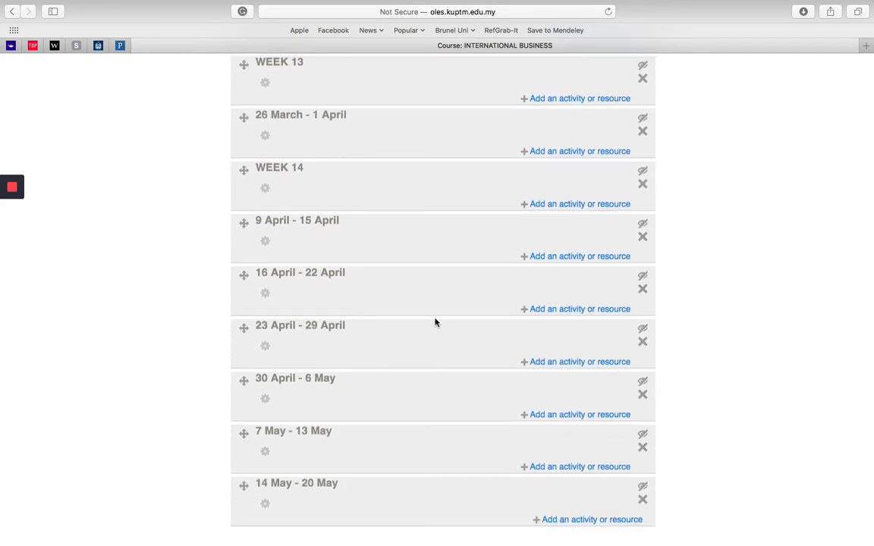
left_click(645, 278)
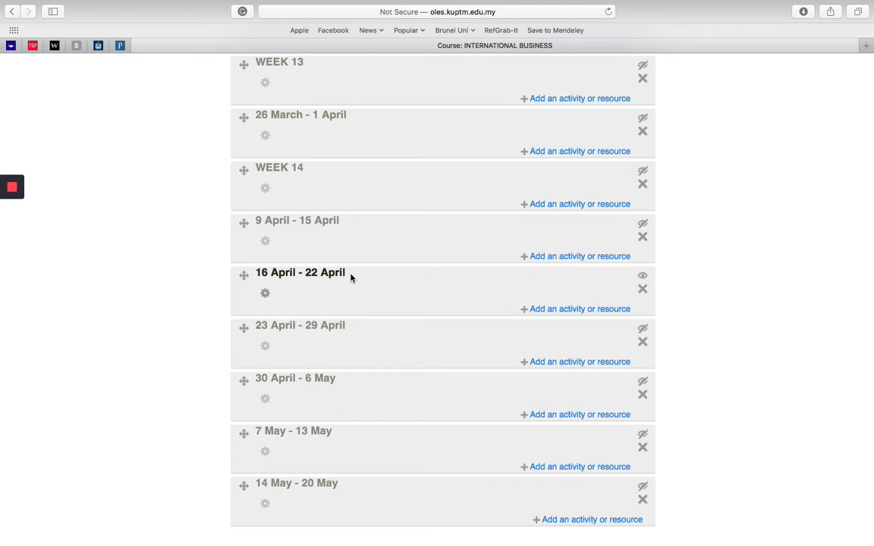
Step: Replace the default section name of the 16 April - 22 April section with "Final Exam Week"
left_click(266, 293)
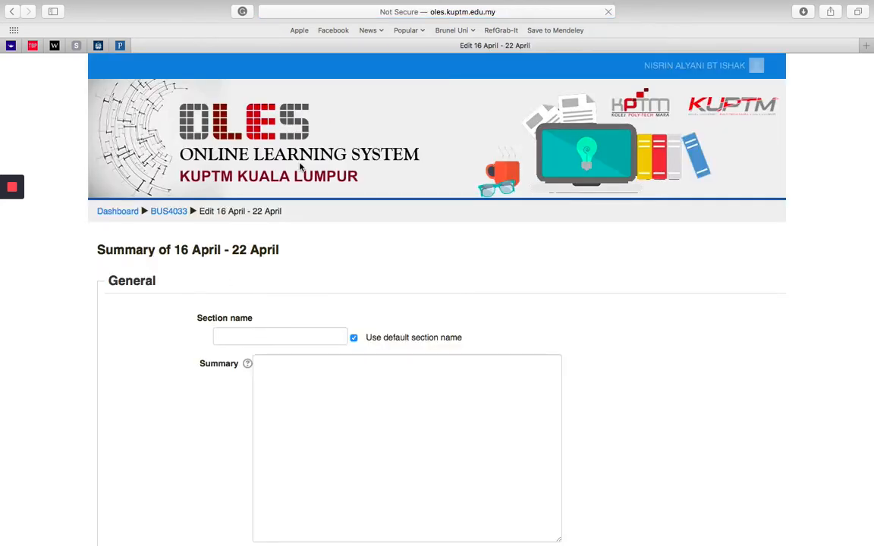
left_click(353, 338)
scroll(365, 304, "down", 3)
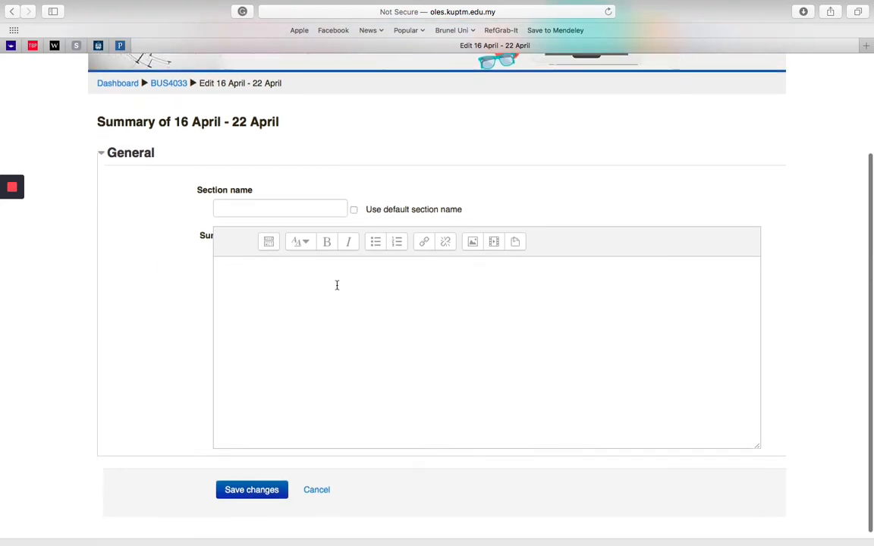
left_click(304, 209)
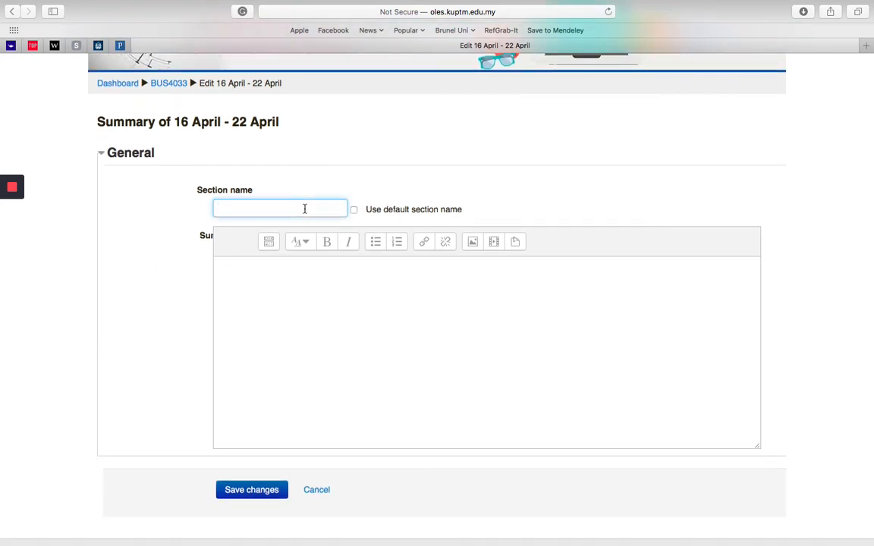
type("Final Exam Week")
Step: Enter the summary "Hello Students," and on a new line "Here is your information about your final exam.", and save the section
left_click(309, 277)
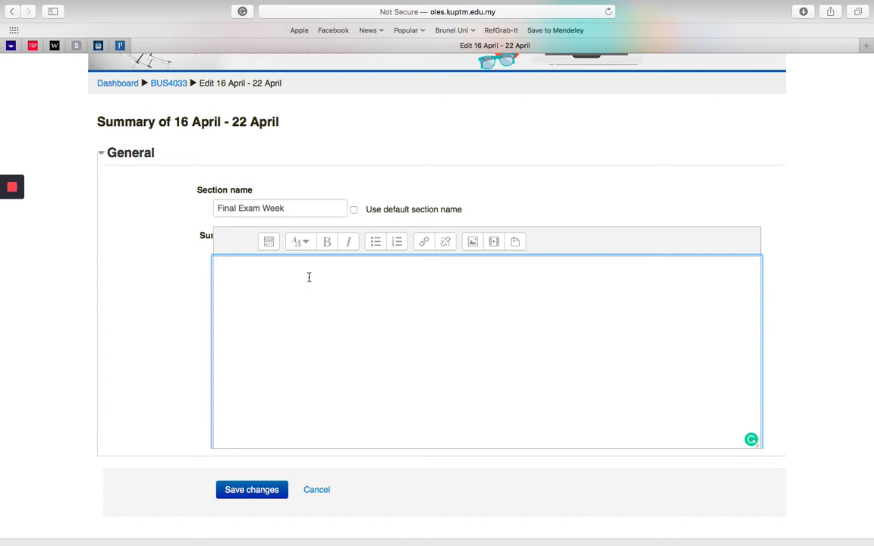
type("Hello Students,")
key("Return")
type("Here is your ifn")
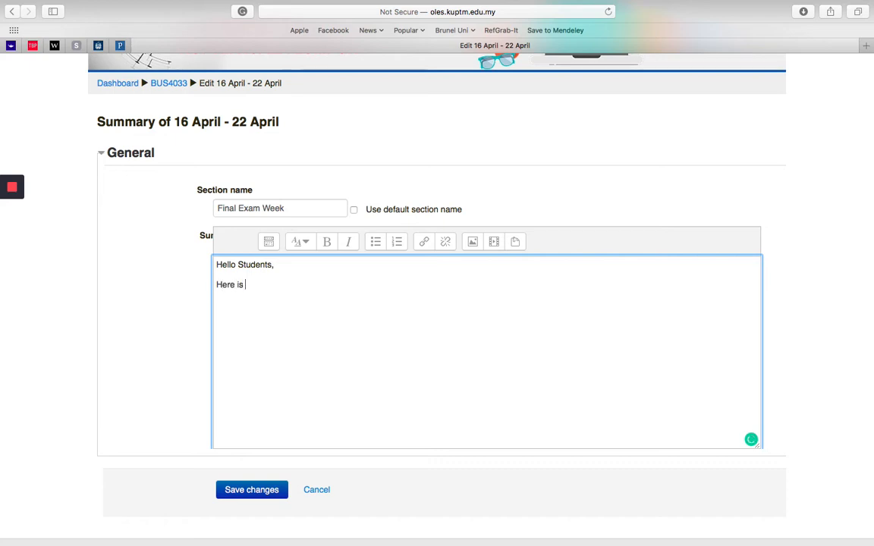
key("BackSpace")
key("BackSpace")
type("nforma")
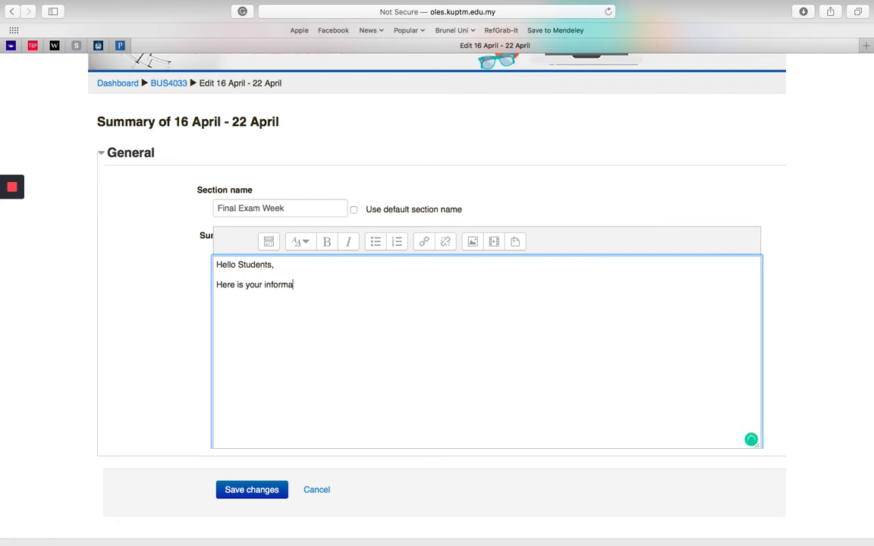
type("tion about your final exam")
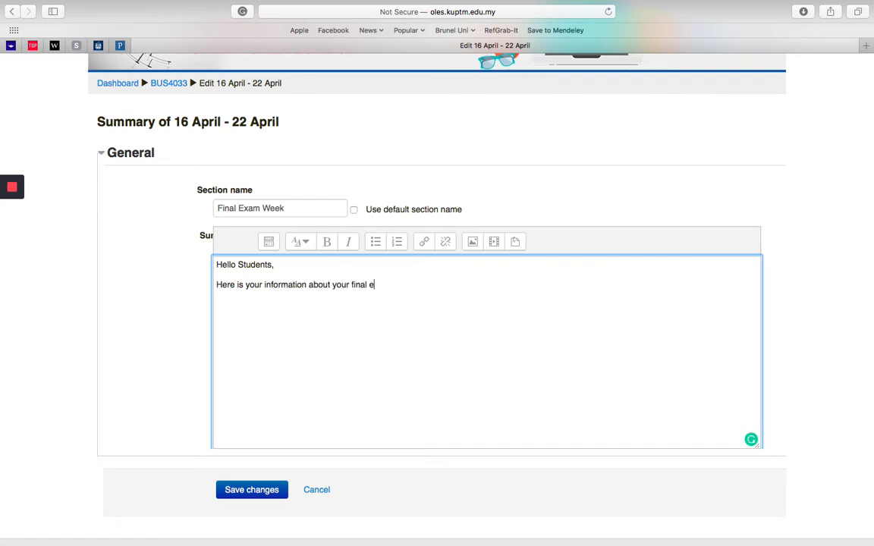
type(".")
left_click(249, 495)
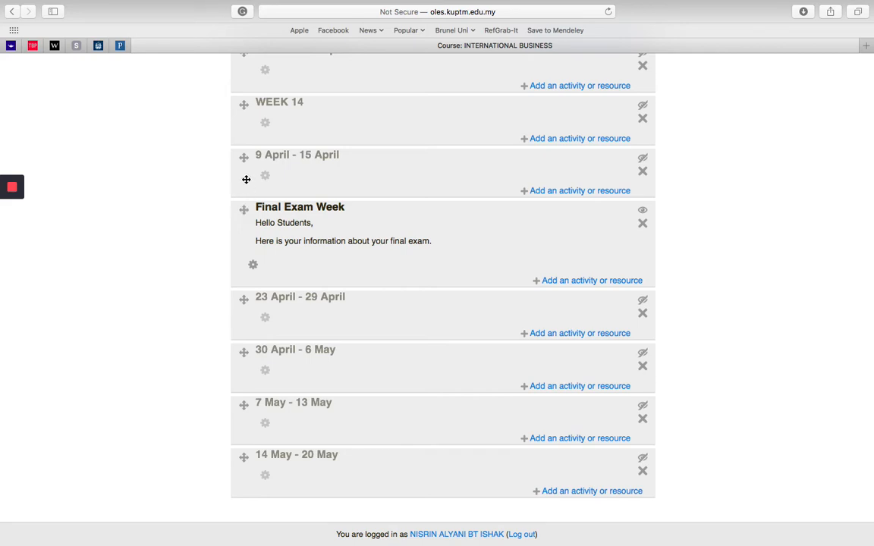
Step: Move the Final Exam Week section up so it directly follows WEEK 14
left_click_drag(246, 179, 238, 111)
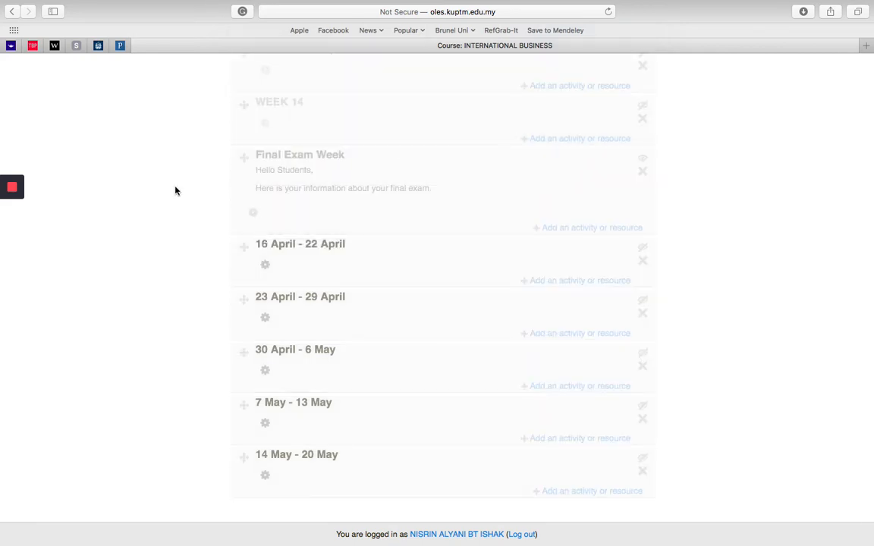
Step: Hide the Final Exam Week section from students
scroll(176, 190, "up", 5)
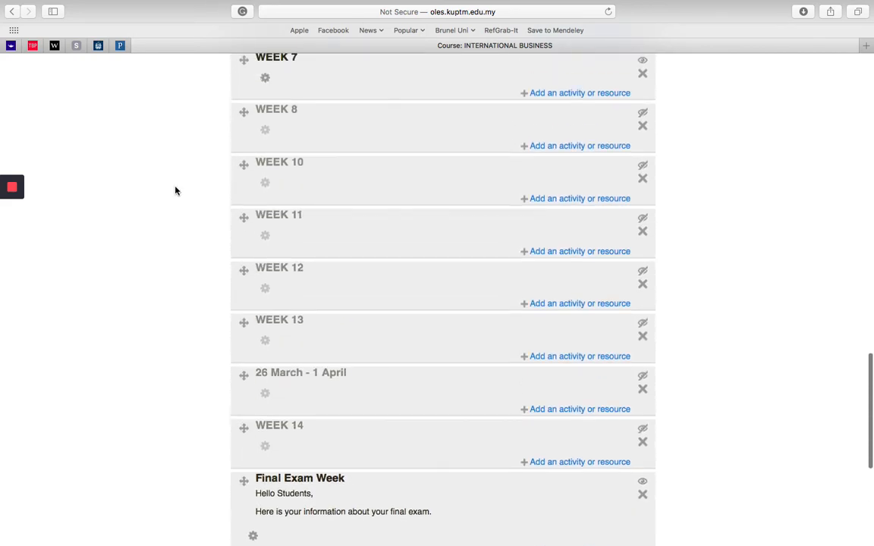
scroll(175, 191, "up", 10)
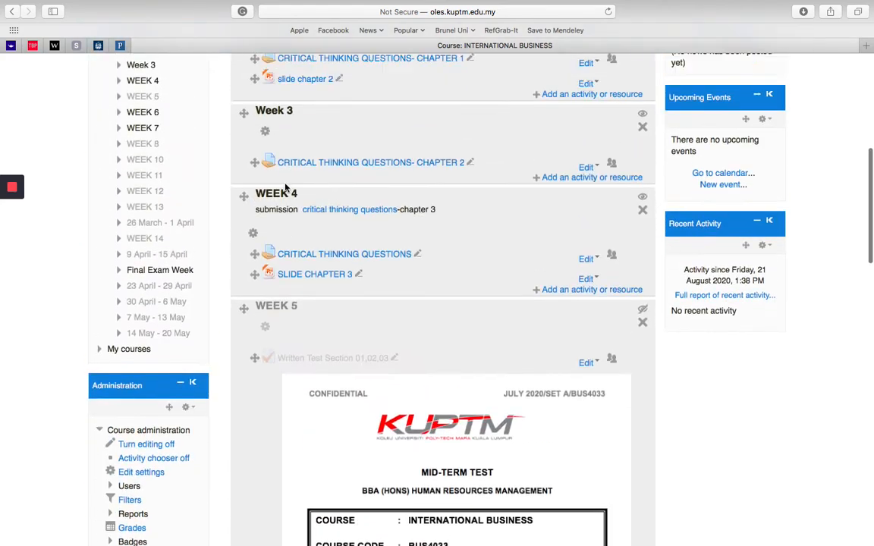
scroll(286, 187, "up", 5)
scroll(286, 188, "down", 15)
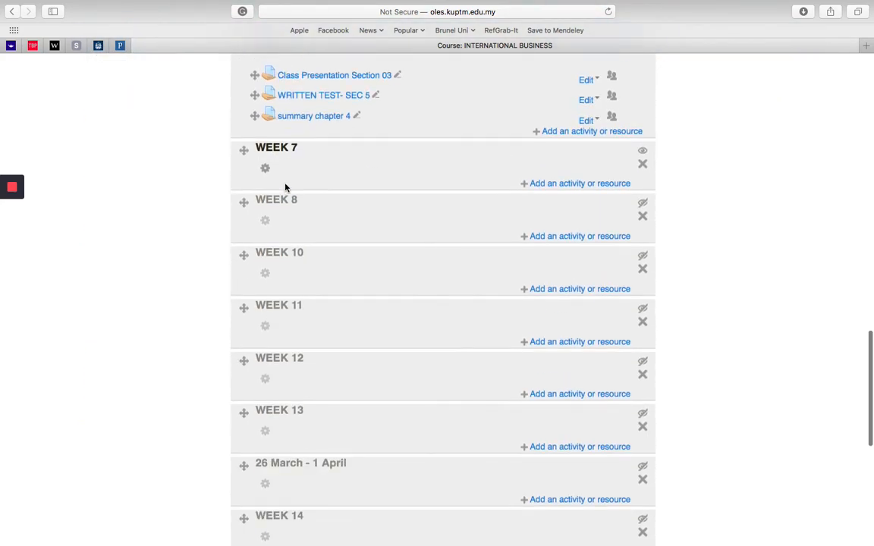
scroll(285, 187, "down", 8)
scroll(208, 298, "up", 3)
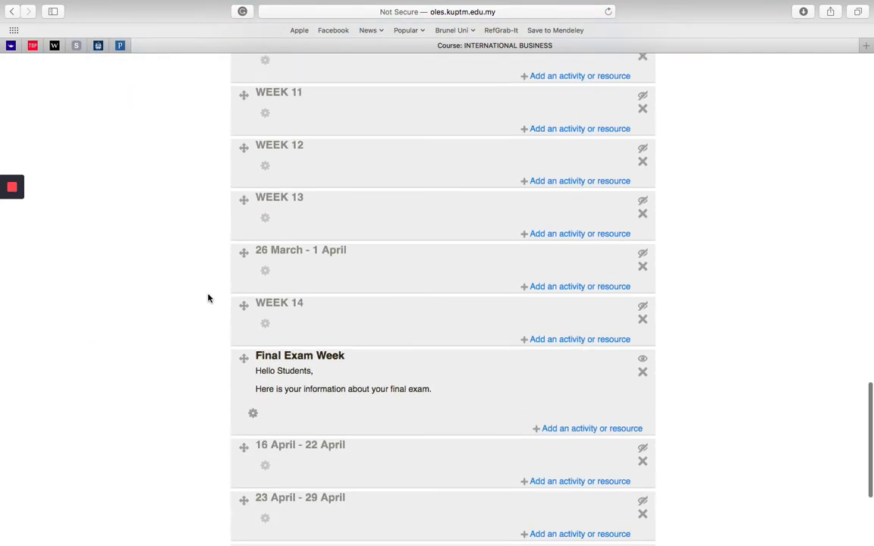
scroll(209, 299, "up", 1)
scroll(209, 299, "up", 1)
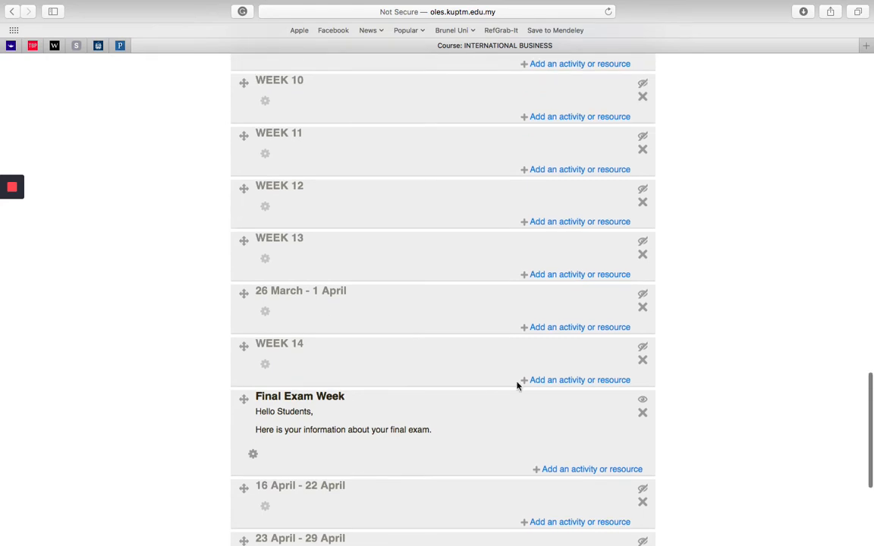
left_click(643, 402)
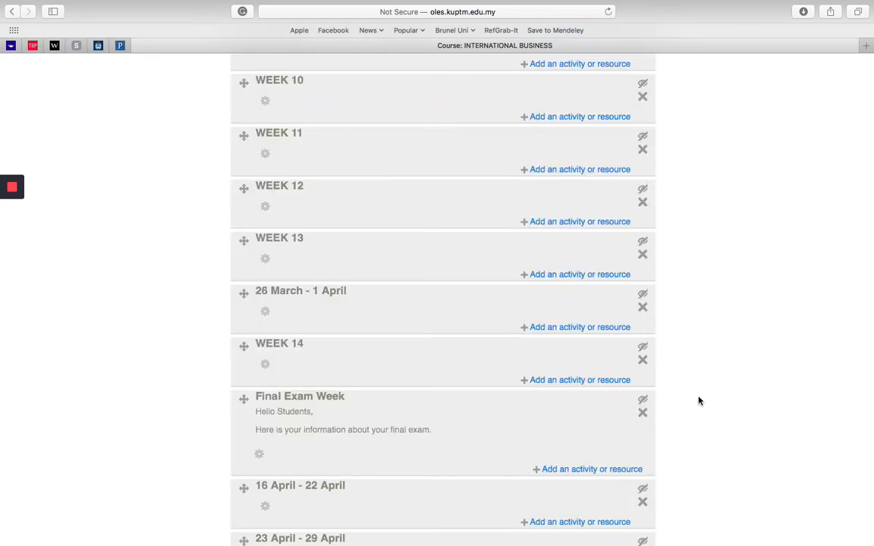
Step: Add a new Quiz activity to the WEEK 7 section
scroll(537, 376, "up", 5)
scroll(536, 378, "up", 1)
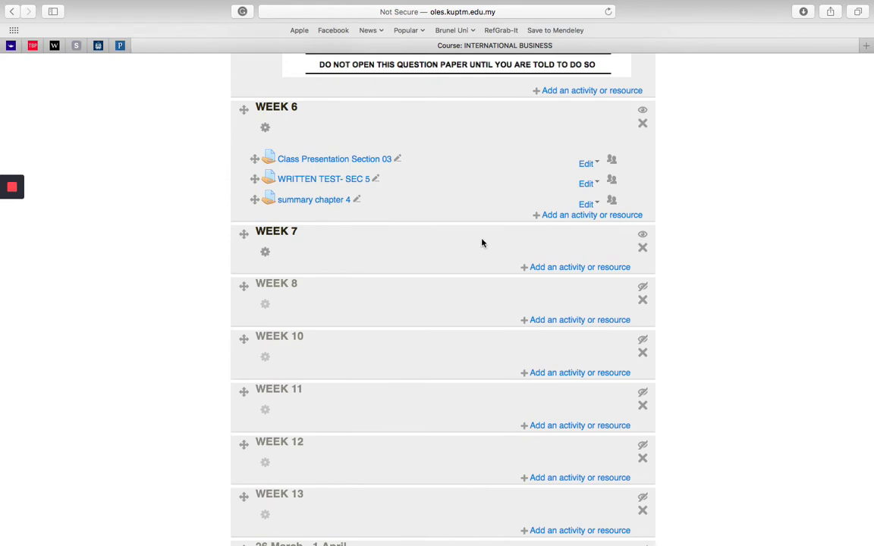
left_click(547, 268)
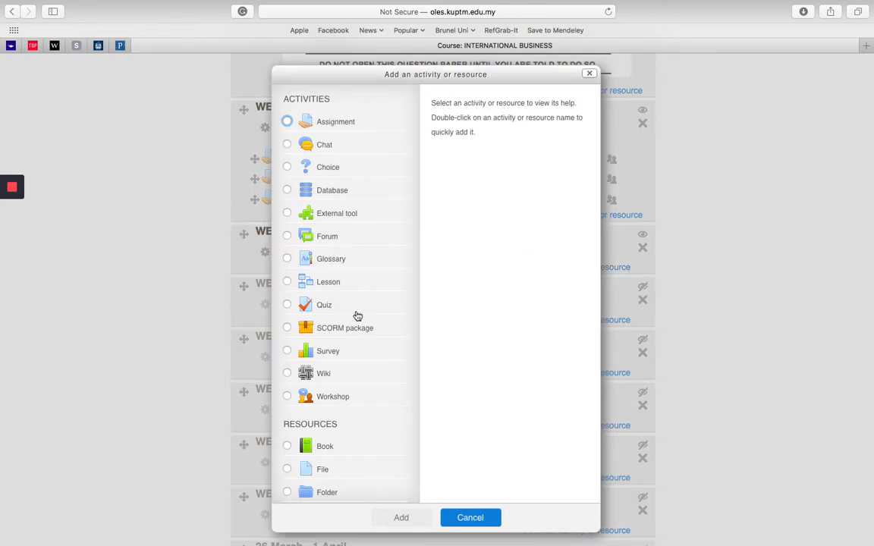
left_click(289, 307)
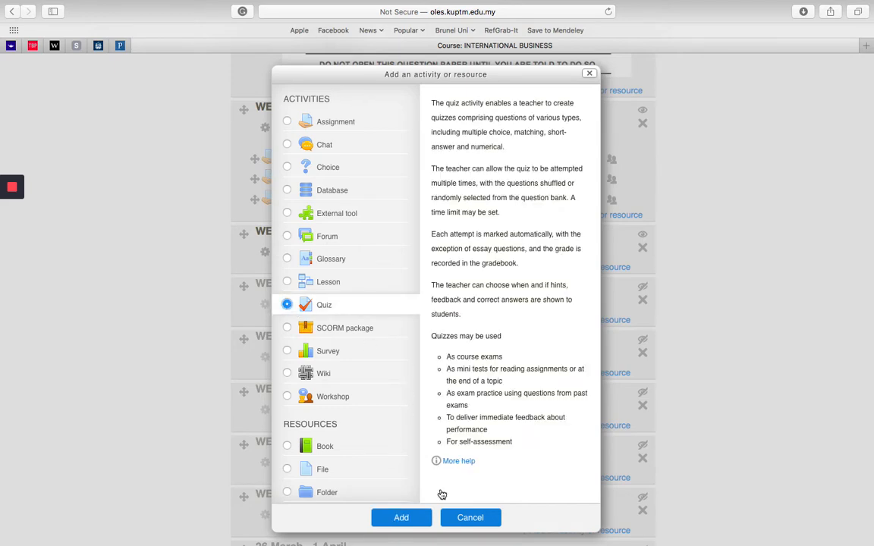
left_click(403, 518)
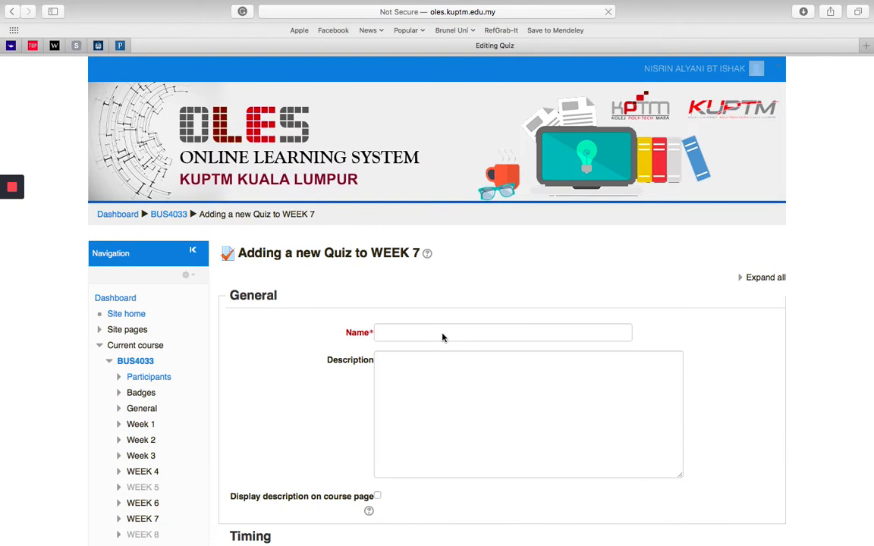
Step: Name the quiz "Written Test for Section 03"
left_click(443, 333)
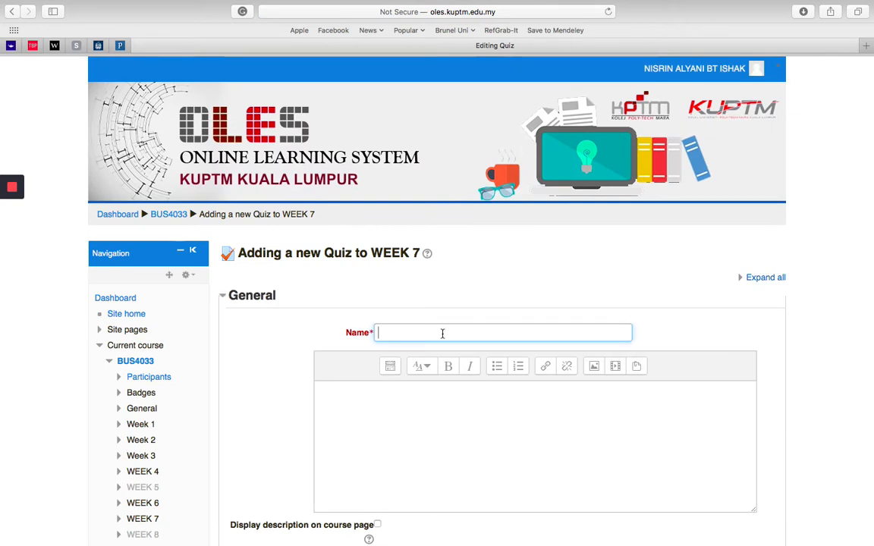
type("Writte Te")
key("BackSpace")
key("BackSpace")
key("BackSpace")
type("n T")
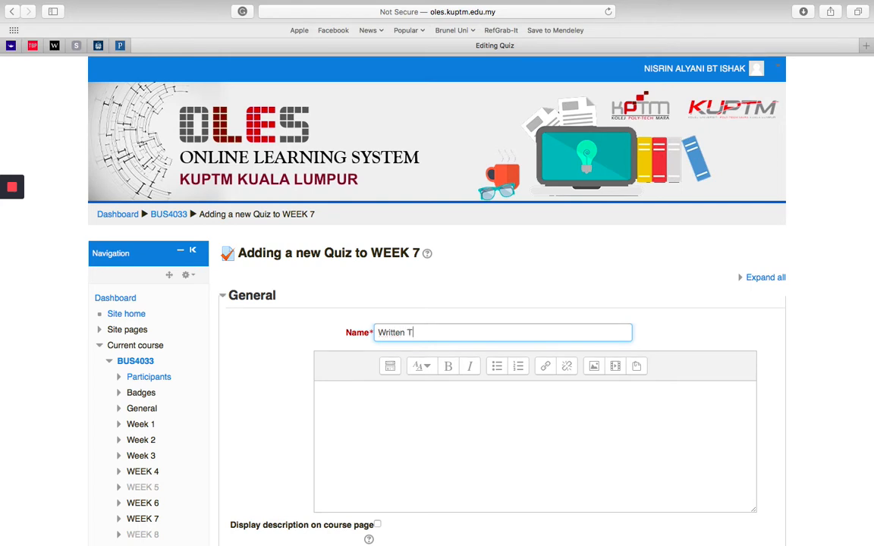
type("est for Section 03")
Step: Enable displaying the quiz description on the course page, and disable it again
left_click(425, 391)
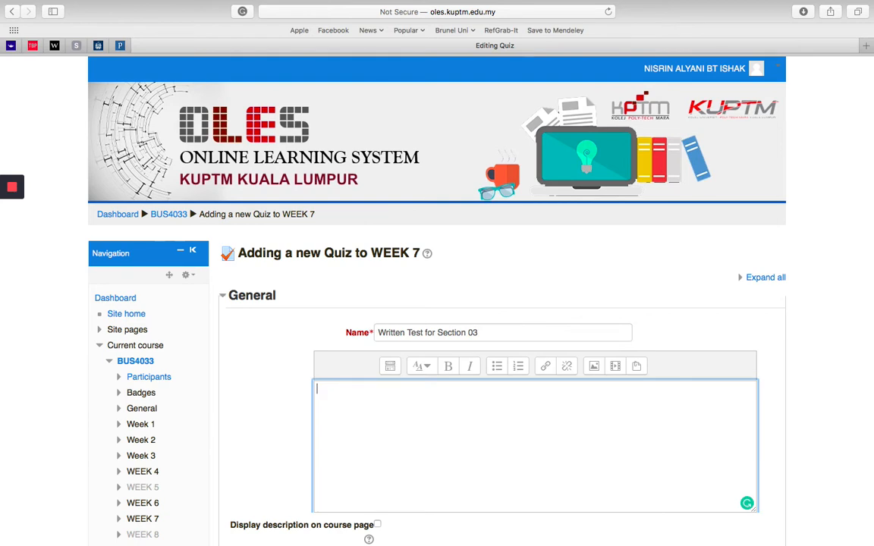
scroll(253, 433, "down", 4)
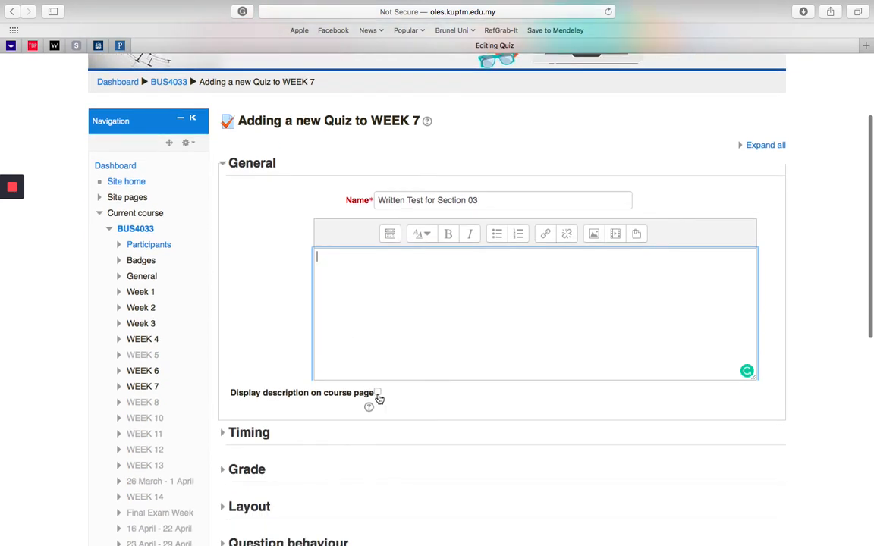
left_click(377, 393)
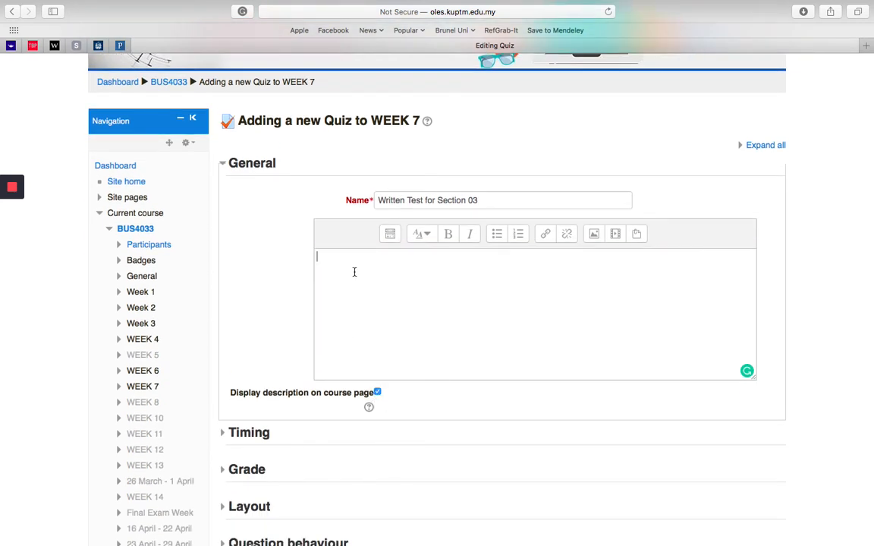
left_click(377, 393)
scroll(296, 355, "down", 4)
scroll(295, 221, "up", 2)
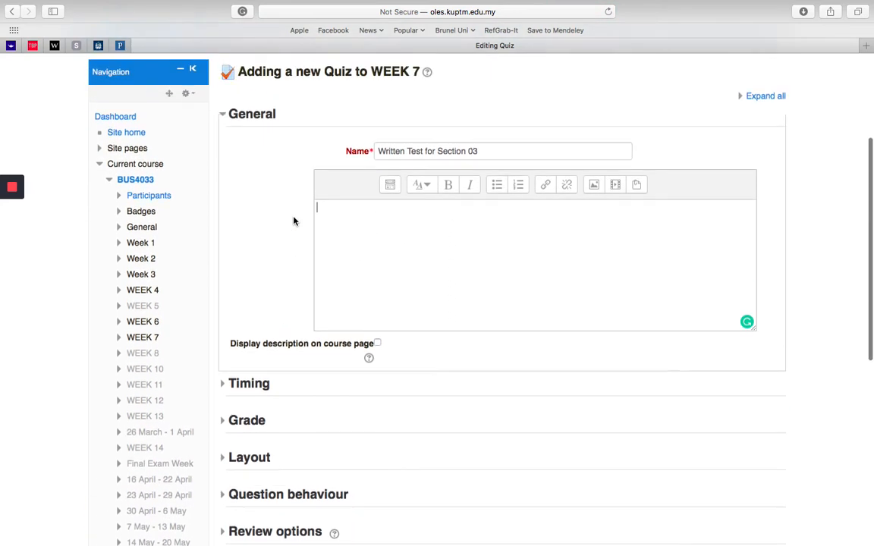
Step: Enable the quiz opening time in the Timing settings and set it to 24 August 2020, 08:00
scroll(284, 256, "down", 2)
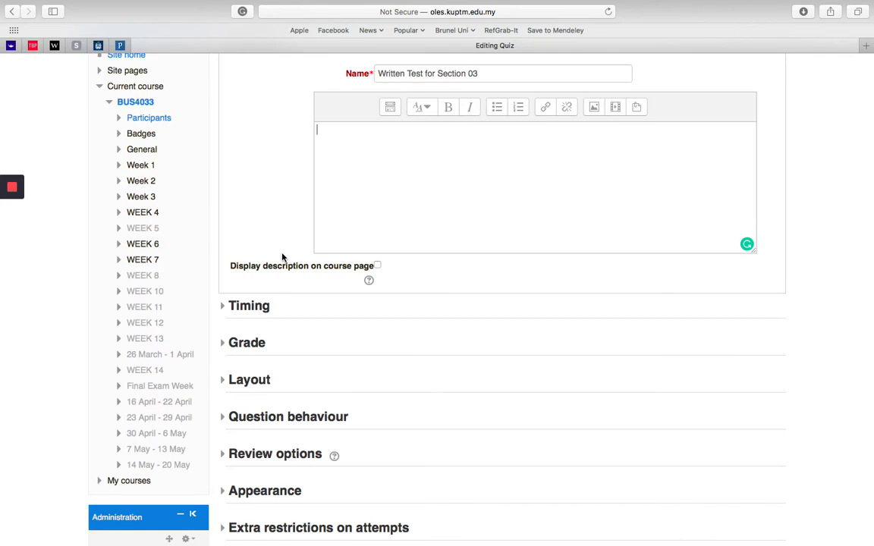
left_click(222, 307)
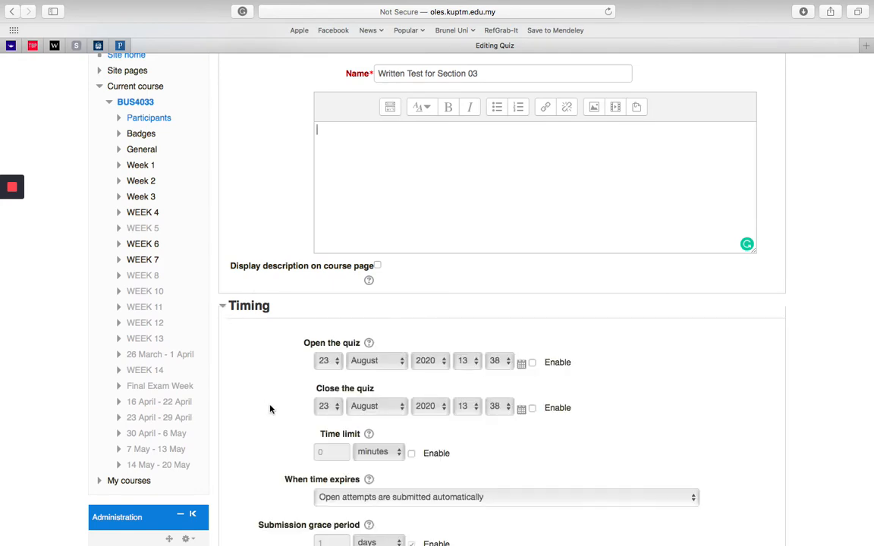
scroll(270, 410, "down", 1)
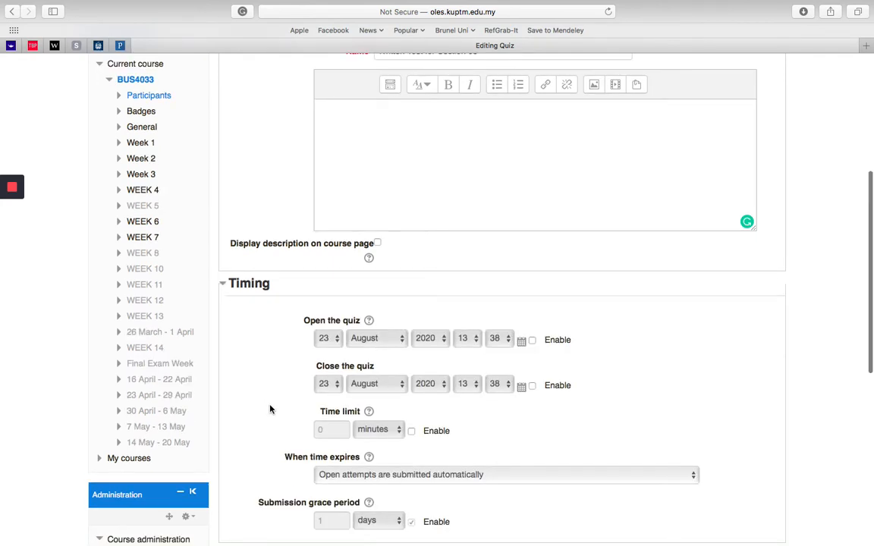
left_click(532, 341)
left_click(329, 339)
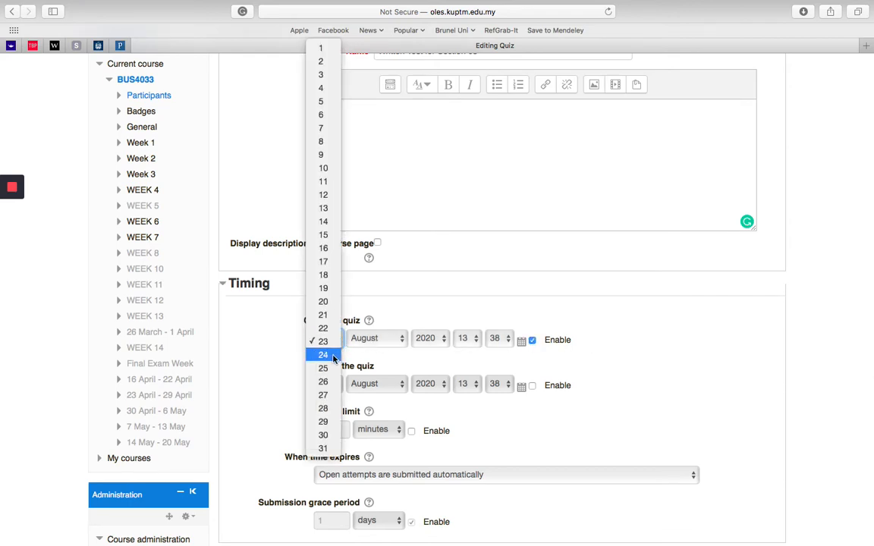
left_click(326, 355)
left_click(473, 339)
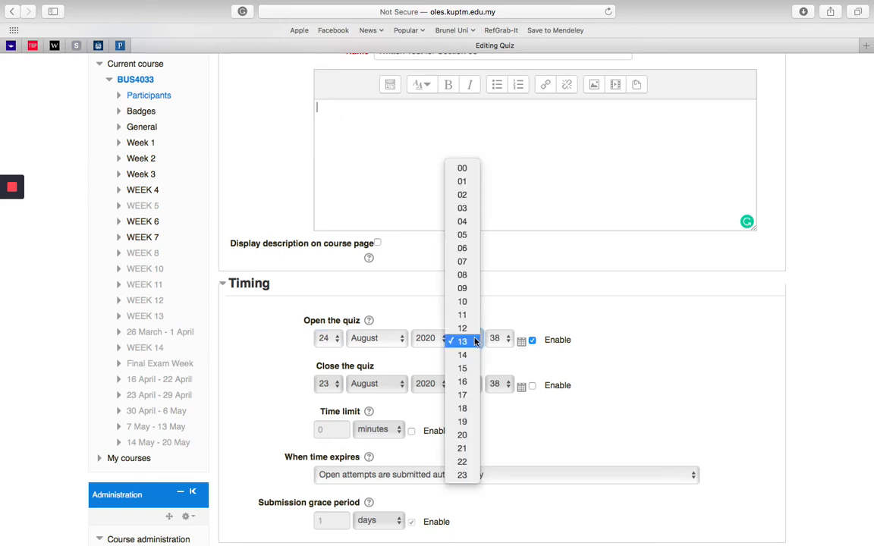
left_click(476, 275)
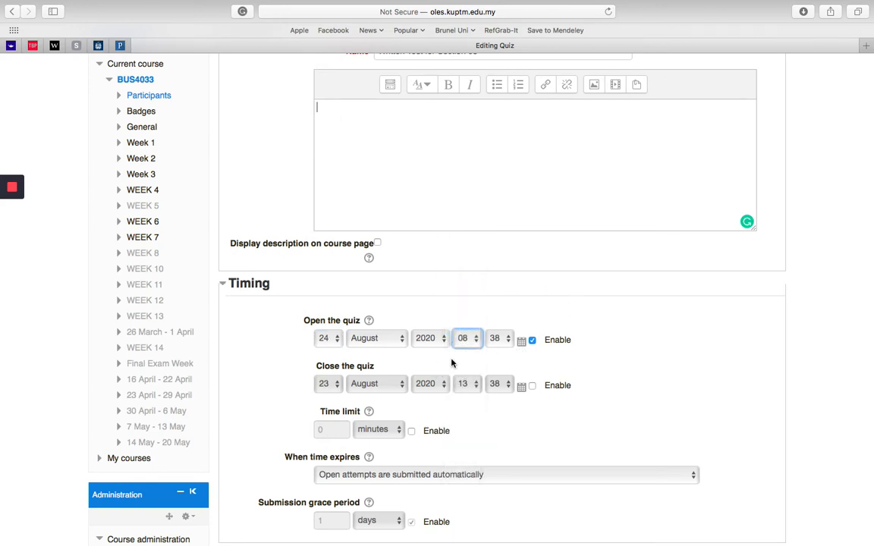
left_click(504, 342)
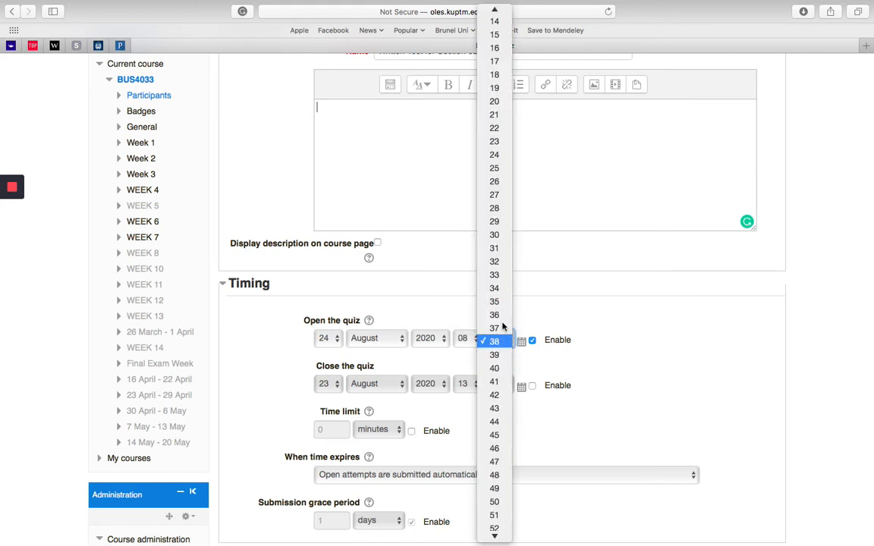
scroll(497, 141, "up", 5)
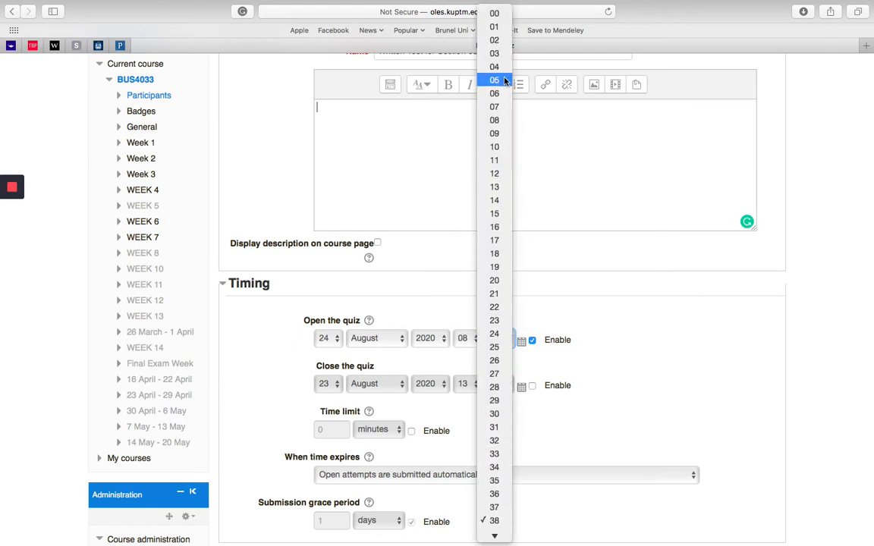
left_click(499, 13)
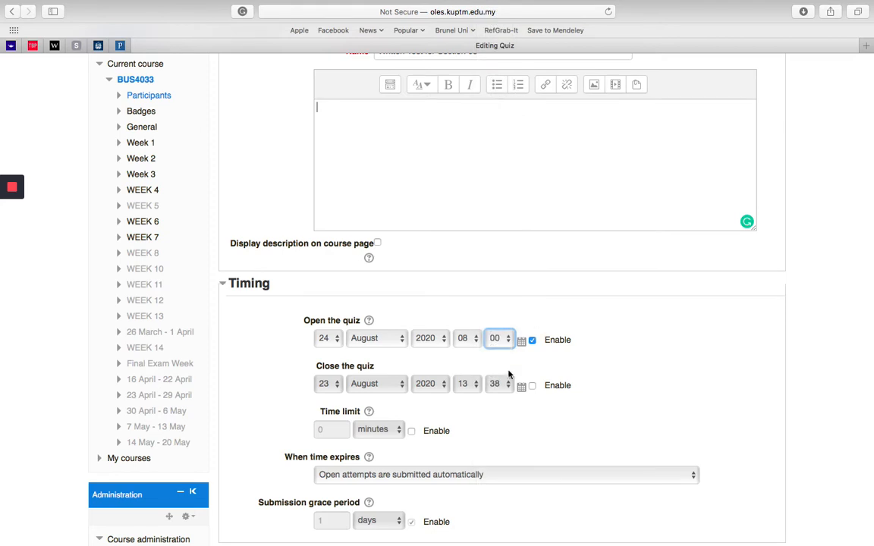
Step: Enable the quiz closing time and set it to 24 August 2020, 10:00
left_click(531, 386)
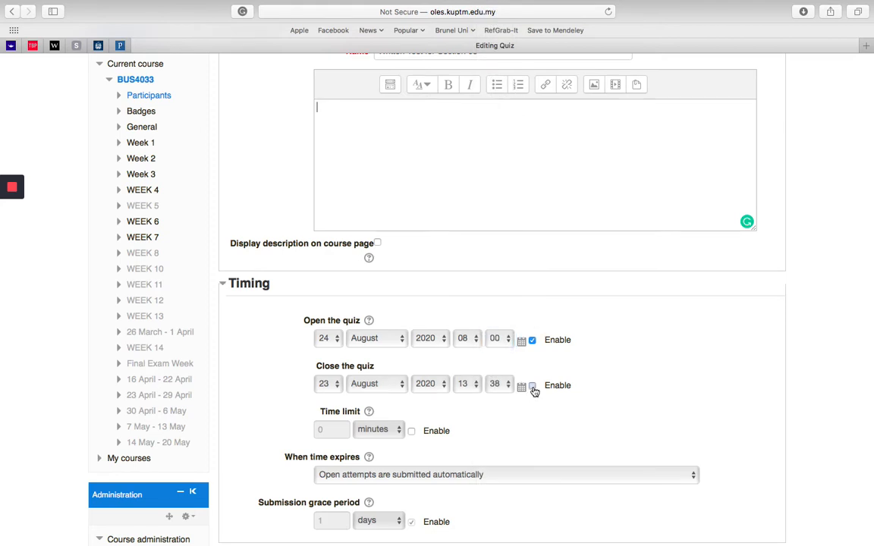
left_click(340, 384)
left_click(338, 399)
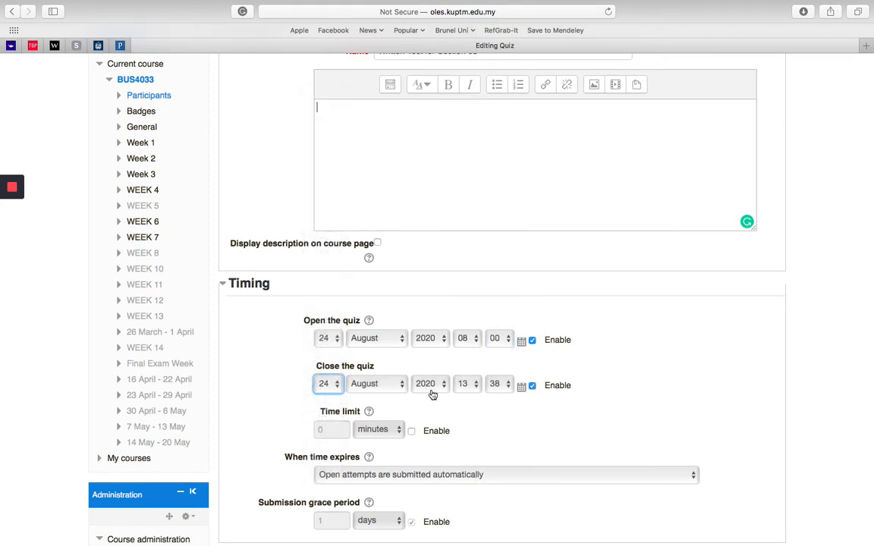
left_click(468, 384)
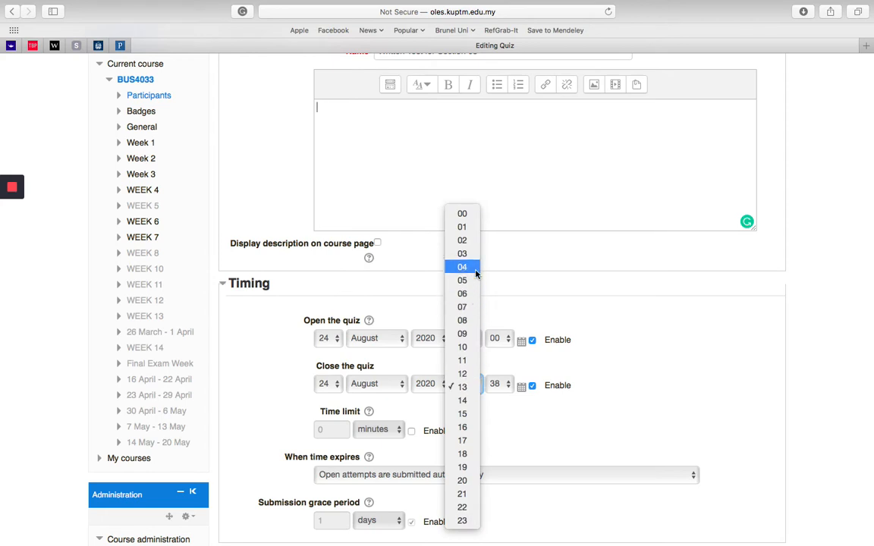
left_click(464, 347)
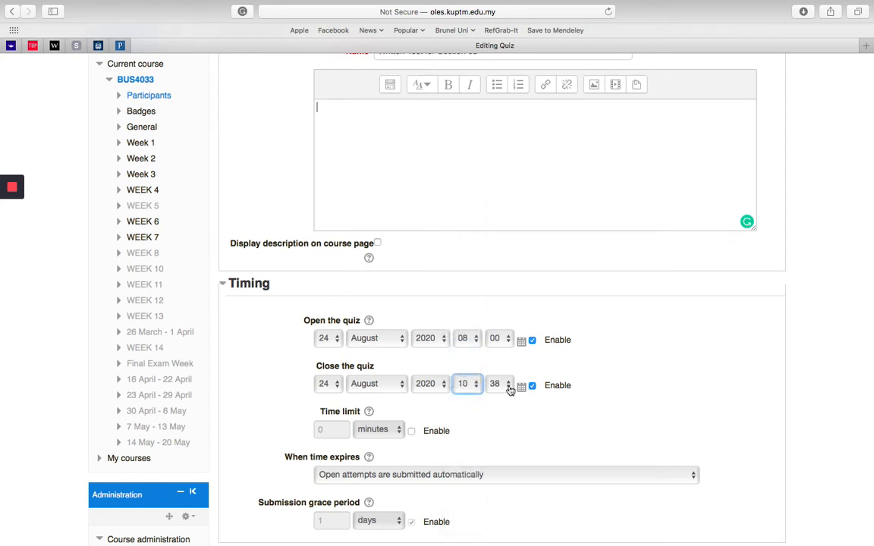
left_click(509, 387)
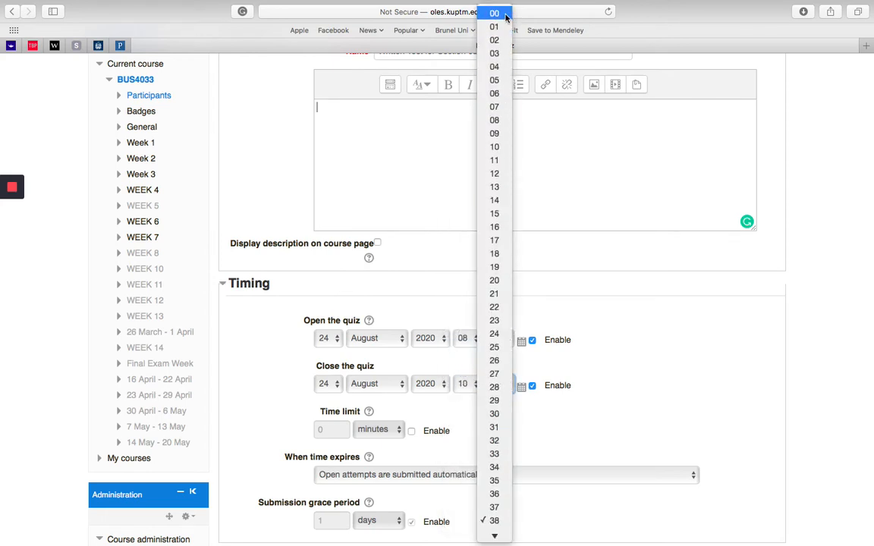
left_click(503, 13)
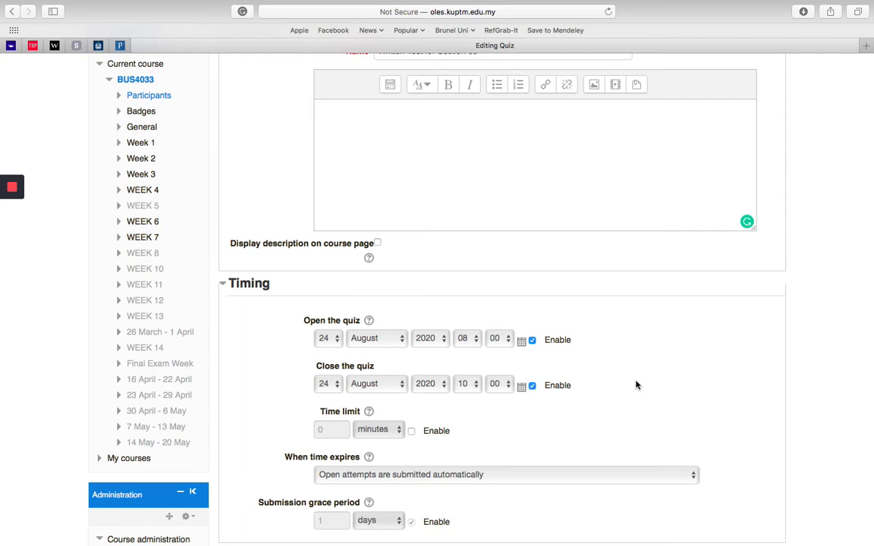
Step: Open the quiz's Grade settings and look through the grade category choices
scroll(535, 451, "down", 4)
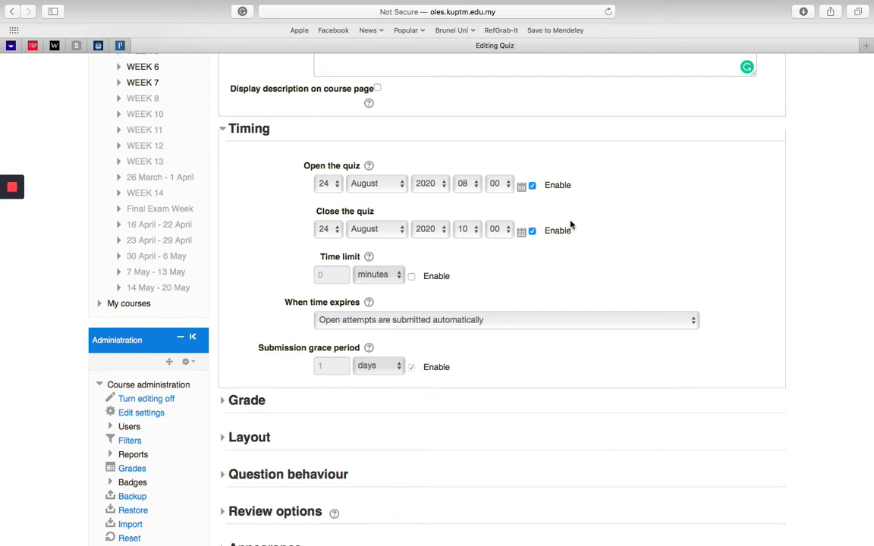
scroll(570, 226, "down", 2)
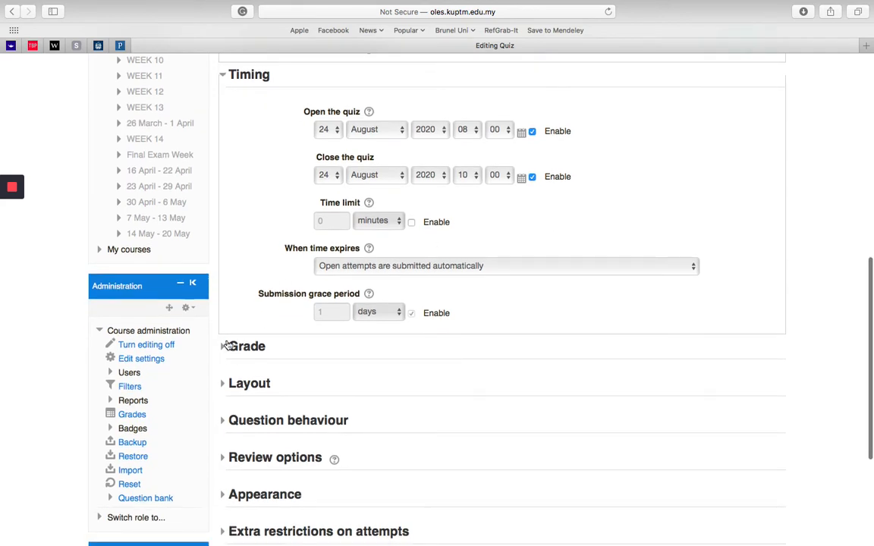
left_click(227, 346)
left_click(228, 346)
left_click(227, 346)
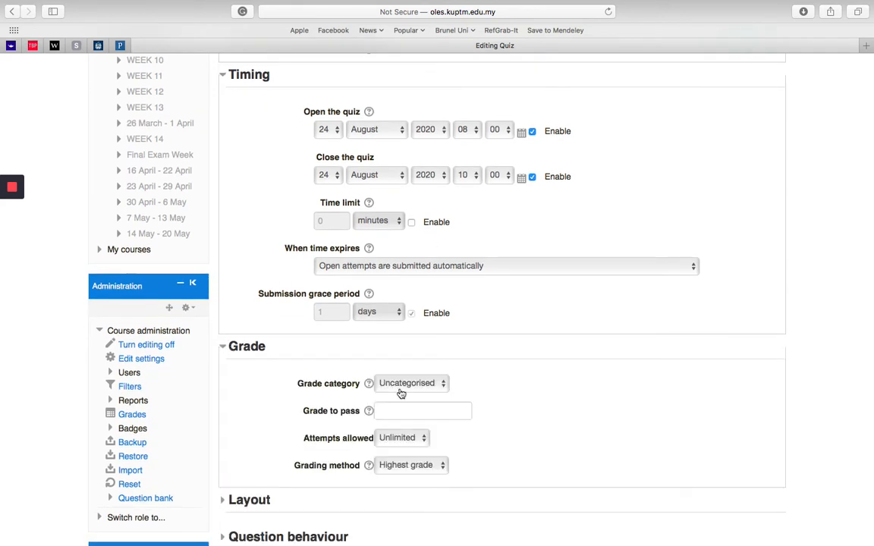
left_click(408, 384)
left_click(283, 412)
scroll(295, 404, "down", 2)
Step: Set the quiz's allowed attempts to 1, and return them to Unlimited
left_click(422, 372)
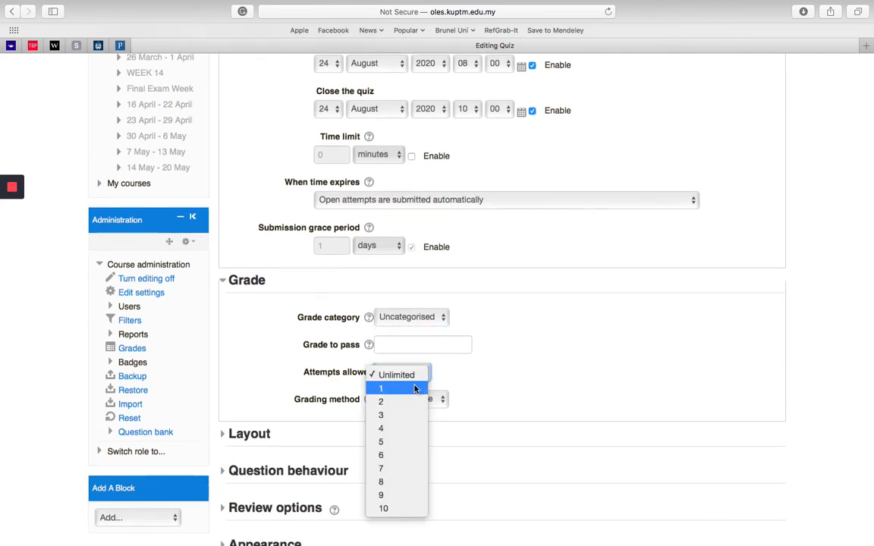
left_click(384, 389)
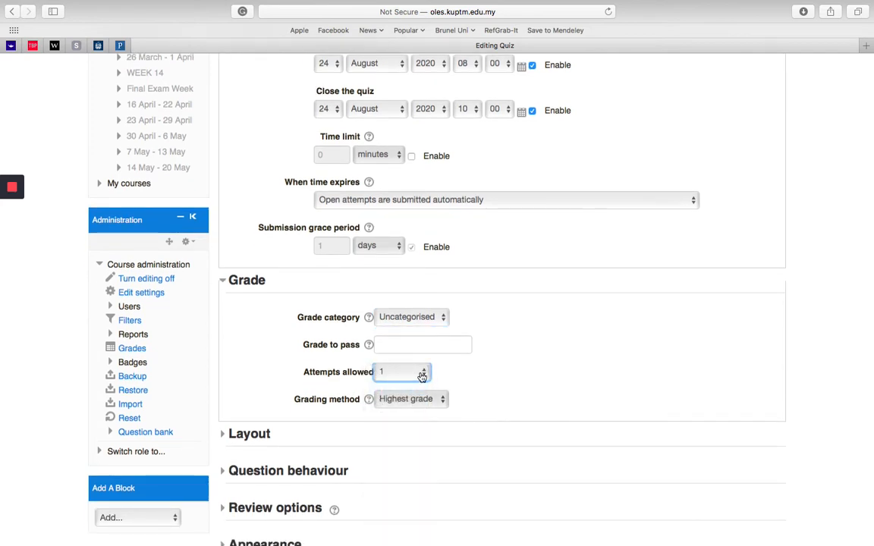
left_click(421, 374)
left_click(396, 363)
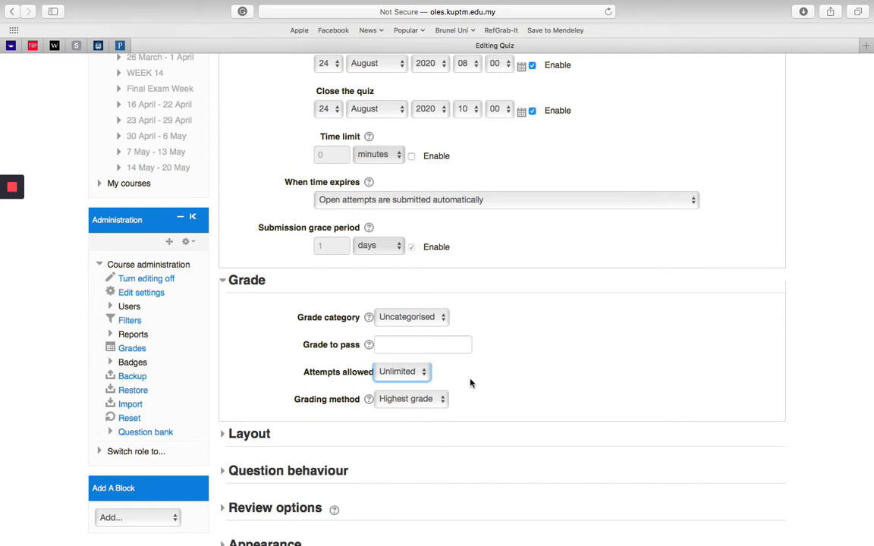
Step: Check the quiz's Timing and Layout settings, and look over the Grade settings again
scroll(533, 143, "up", 1)
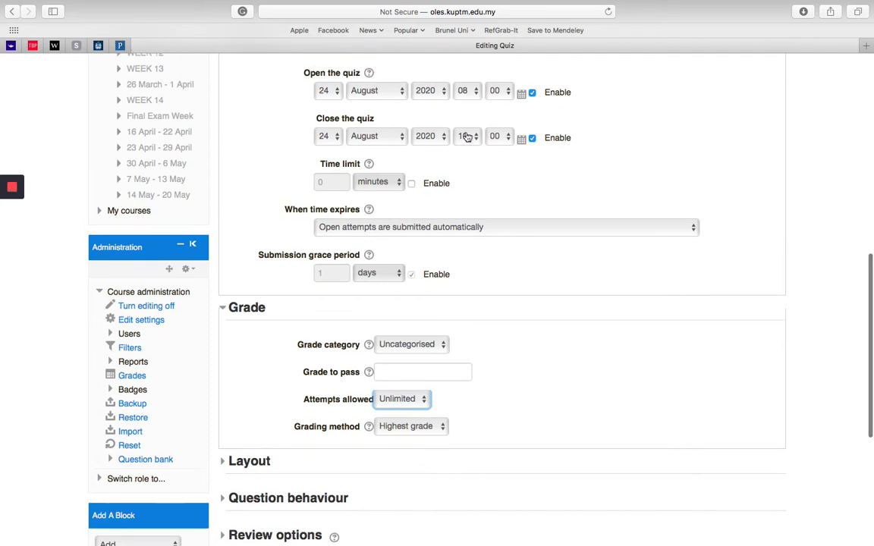
scroll(562, 189, "down", 5)
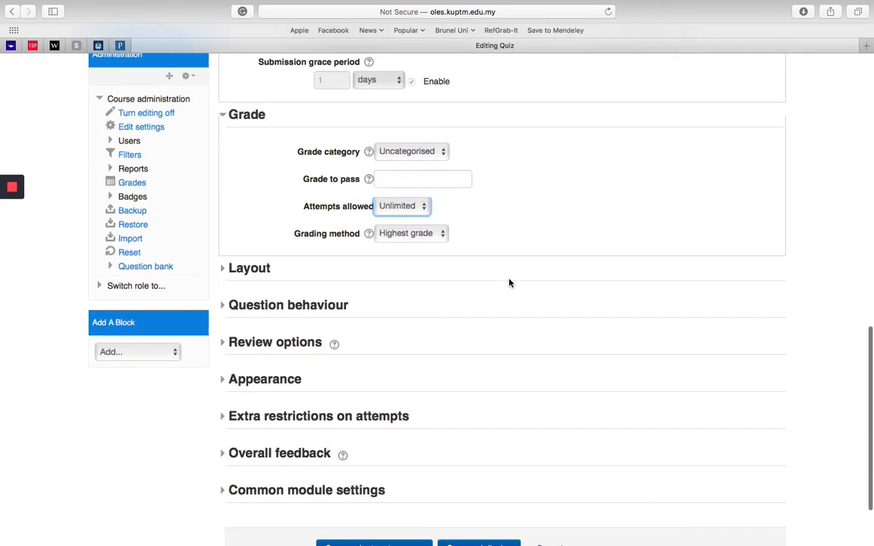
left_click(226, 243)
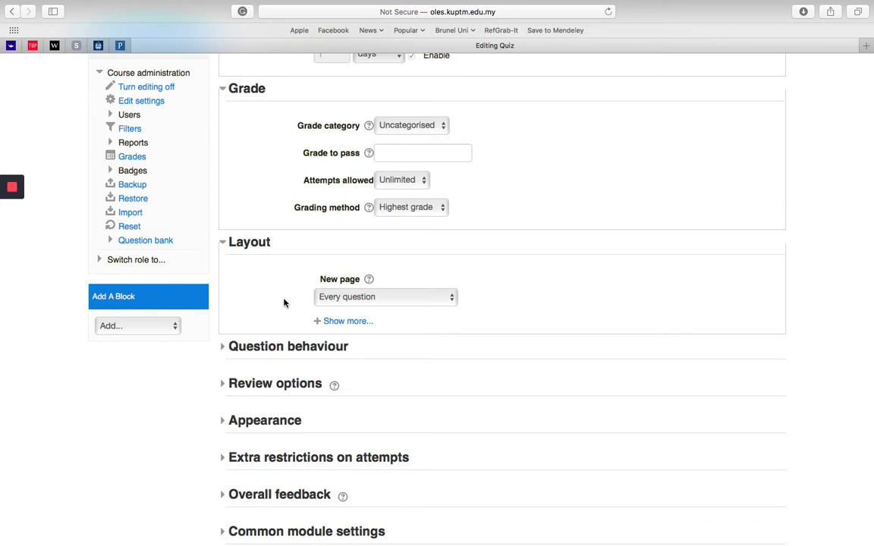
left_click(223, 242)
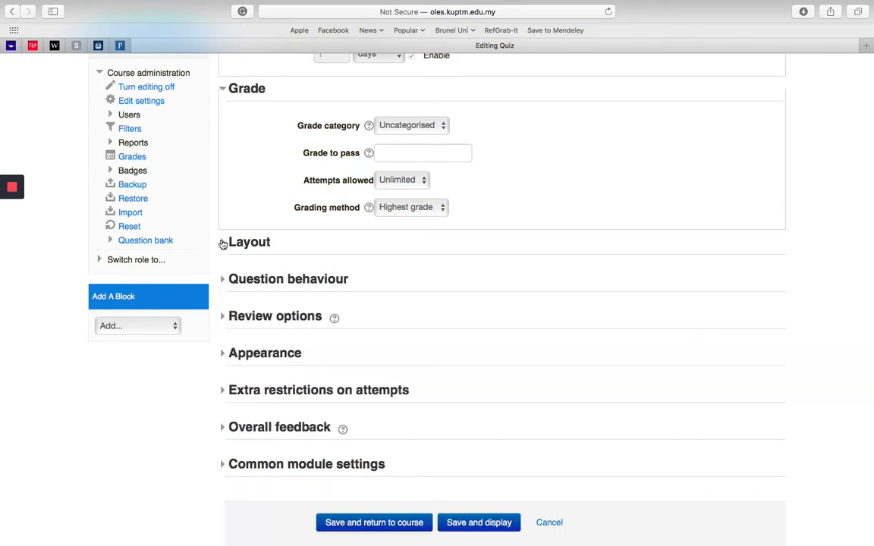
scroll(231, 97, "up", 2)
left_click(228, 140)
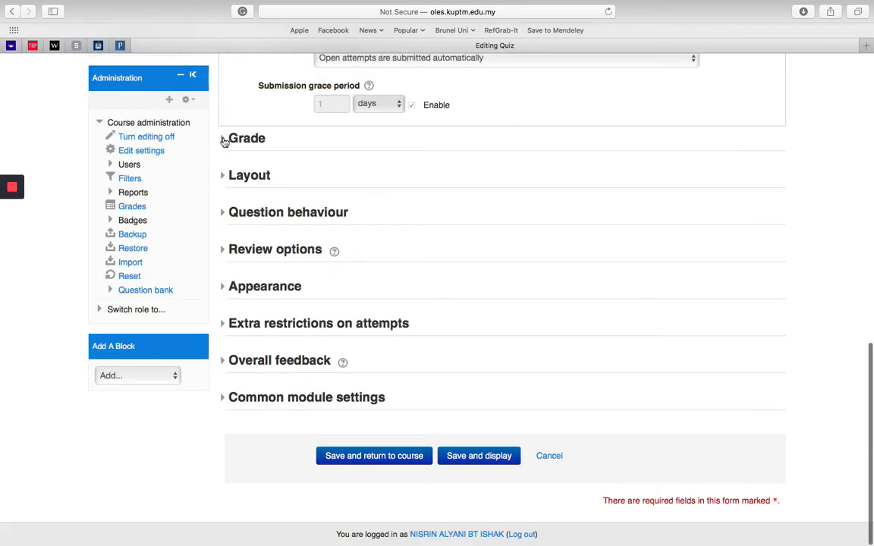
left_click(225, 141)
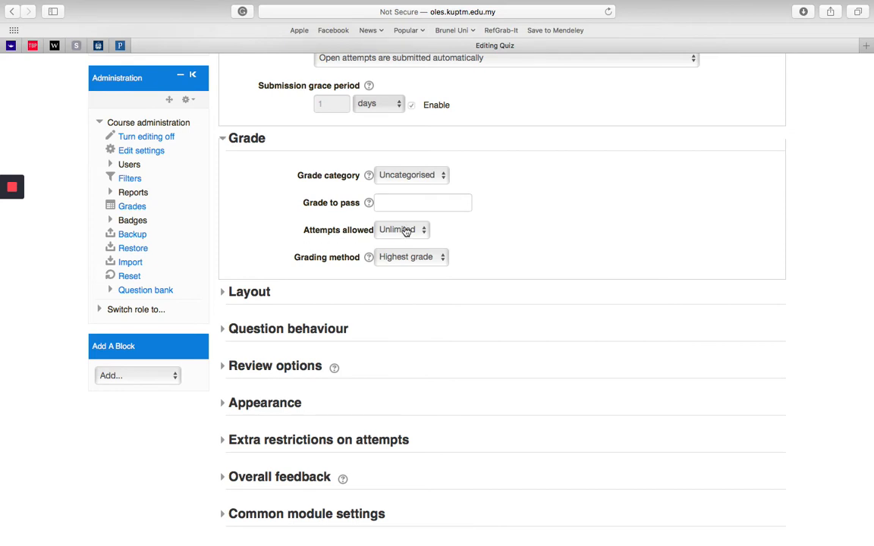
left_click(225, 302)
left_click(224, 301)
Step: Examine the Question behaviour settings for shuffling and feedback, and collapse the section again
left_click(224, 331)
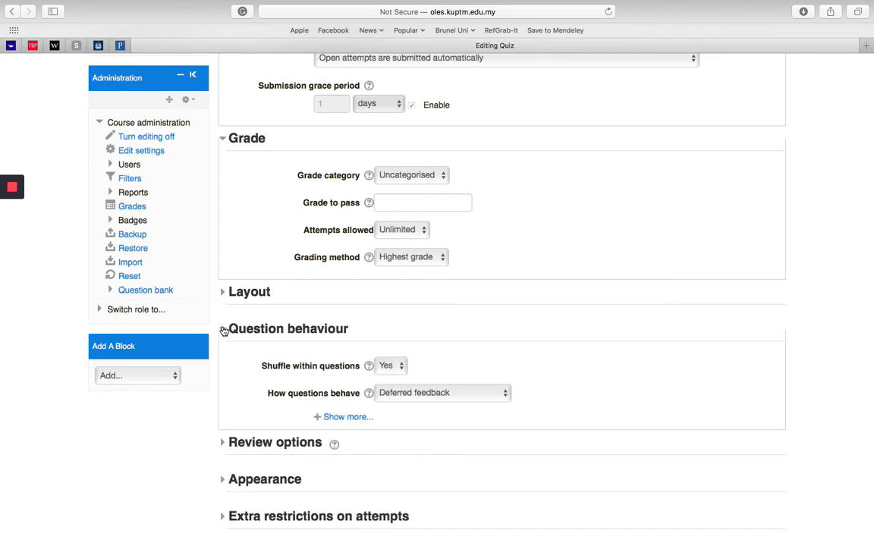
scroll(234, 361, "down", 5)
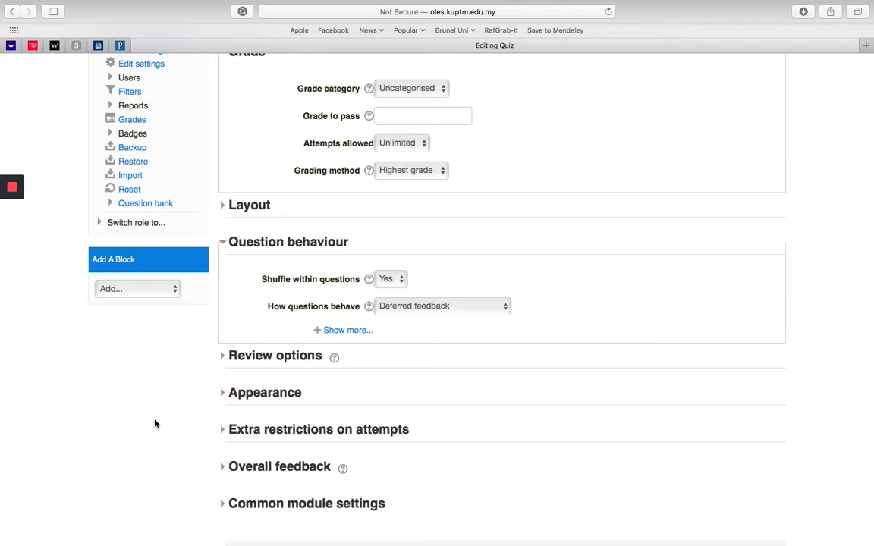
left_click(228, 247)
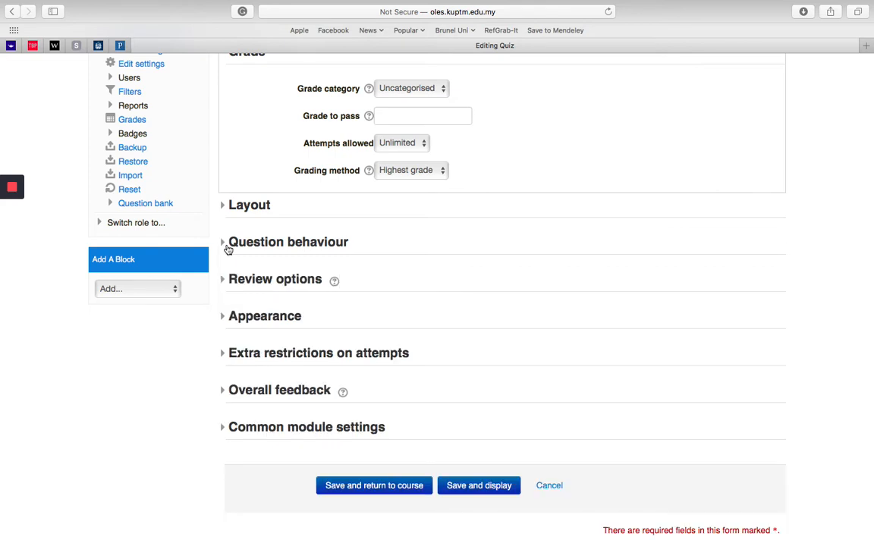
Step: In Review options, disable Right answer and Overall feedback immediately after the attempt, later while the quiz is open, and after it closes
left_click(226, 286)
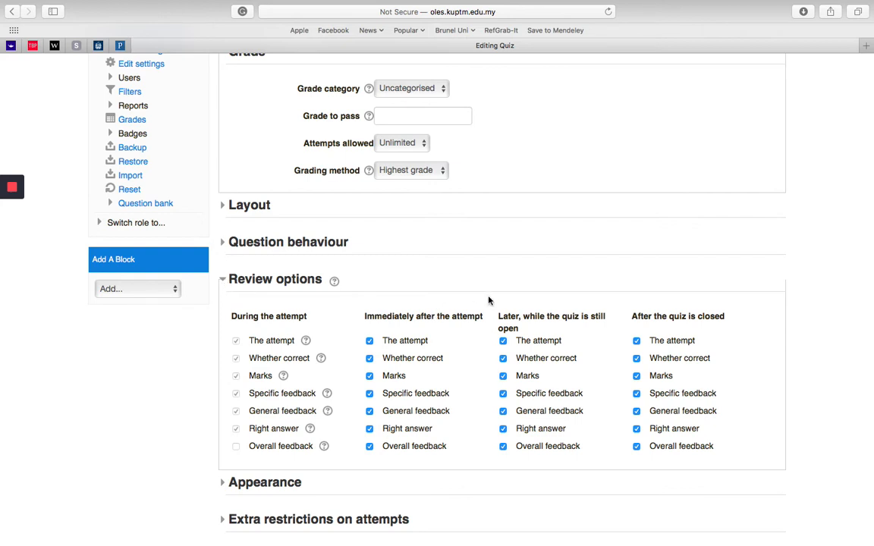
left_click(370, 428)
left_click(503, 429)
left_click(637, 429)
left_click(370, 447)
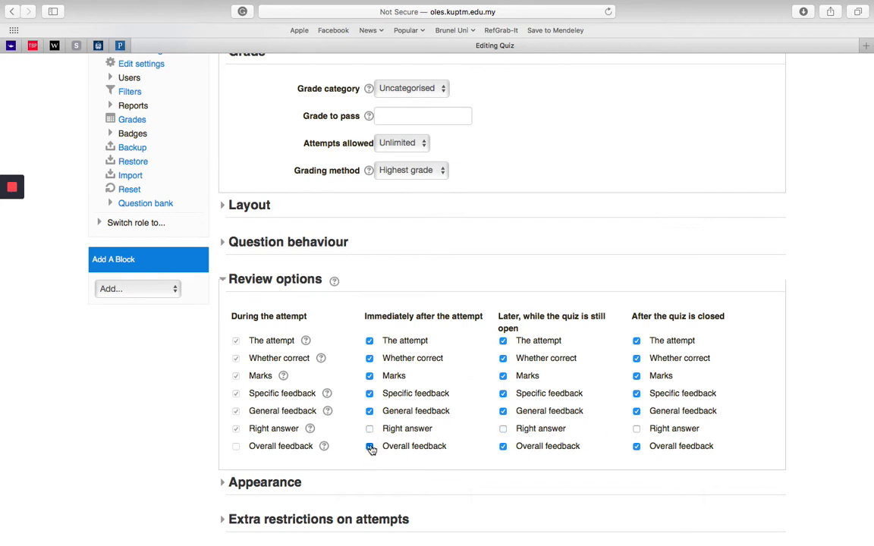
left_click(504, 446)
left_click(637, 447)
scroll(163, 478, "down", 1)
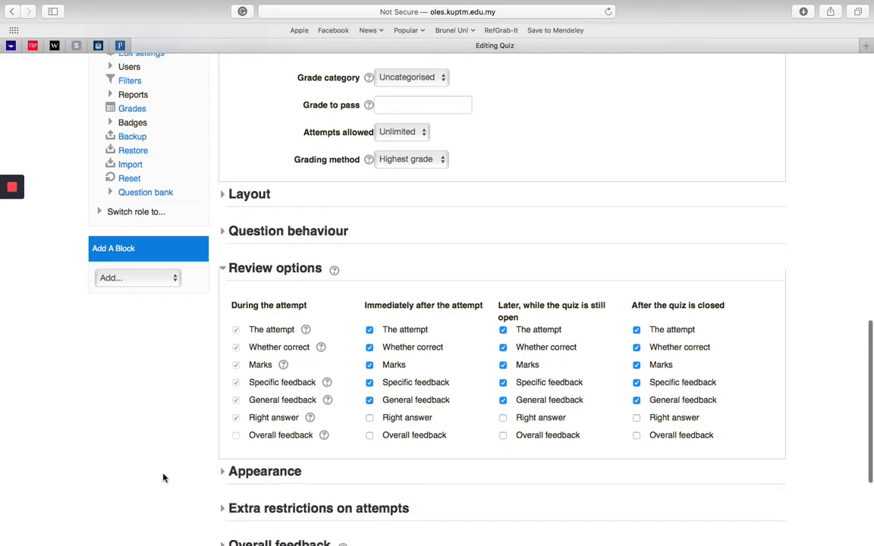
scroll(163, 478, "down", 5)
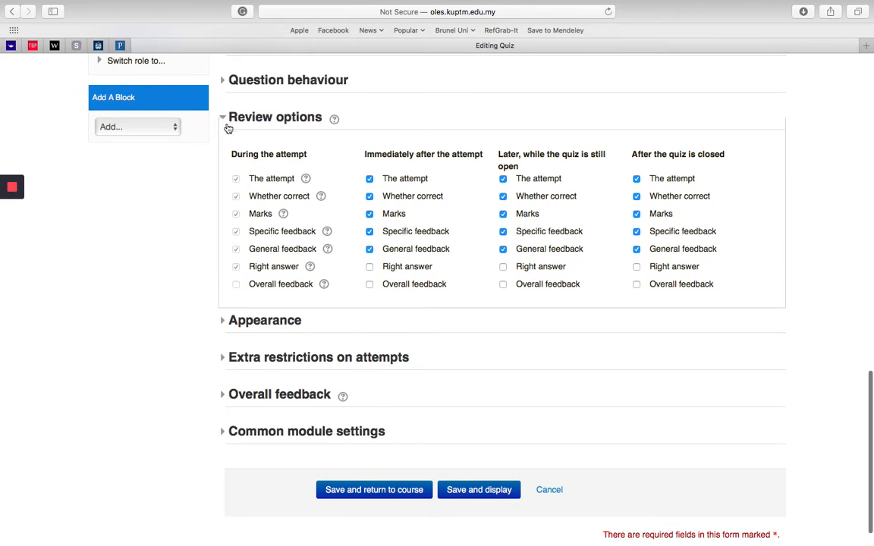
left_click(225, 122)
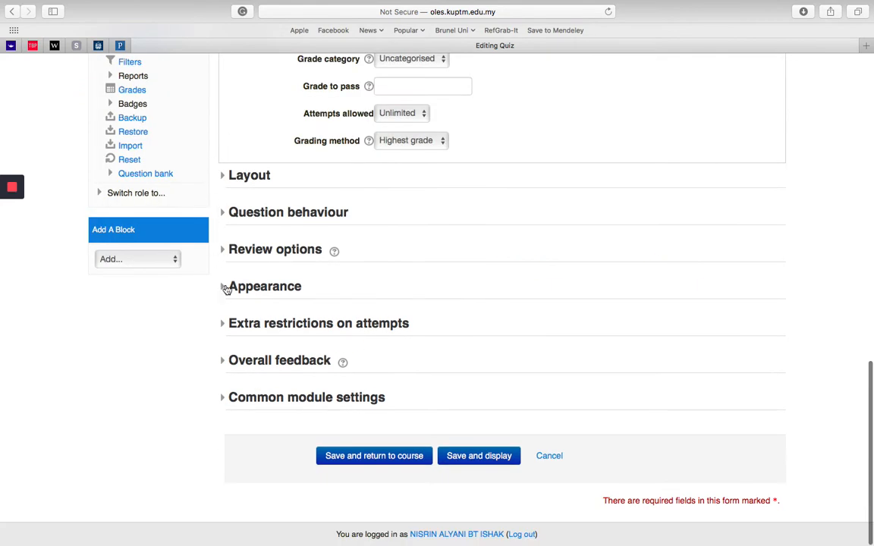
Step: Under Extra restrictions on attempts, unmask the Require password field and enter the quiz password
left_click(225, 288)
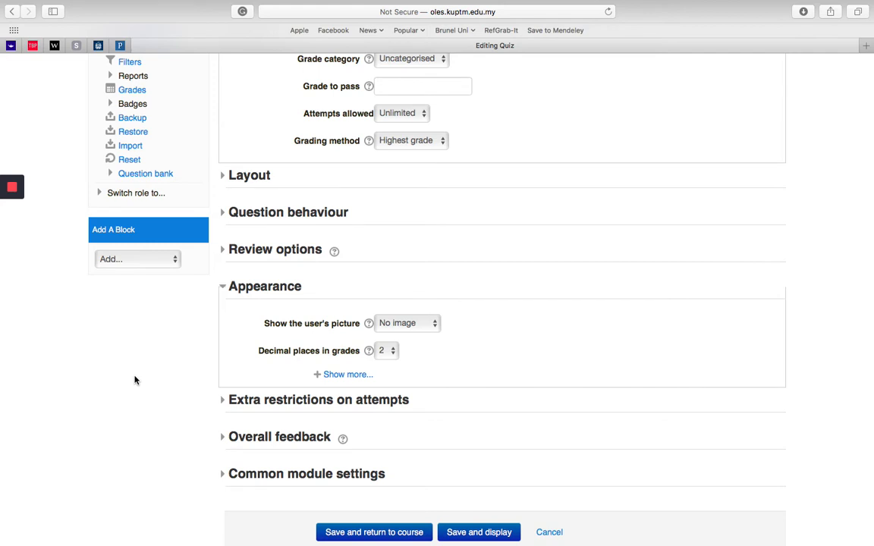
left_click(225, 403)
left_click(224, 403)
left_click(225, 405)
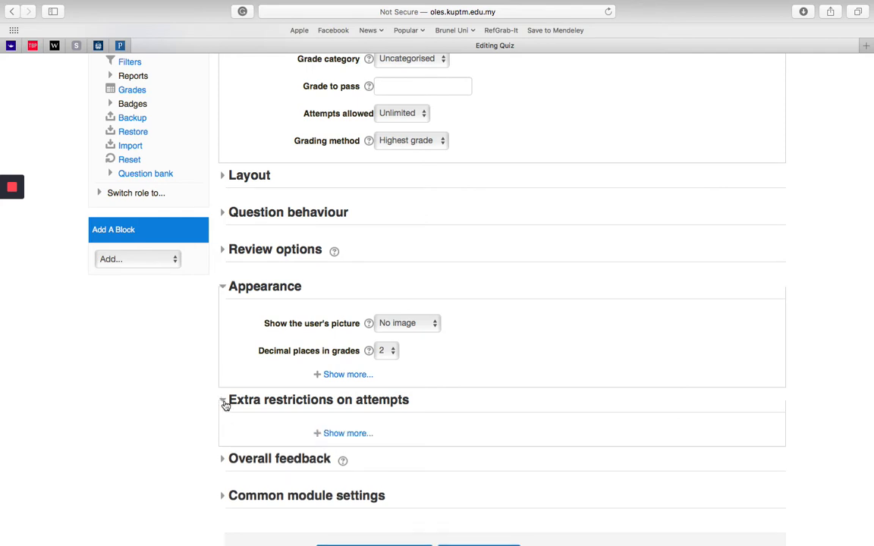
left_click(351, 436)
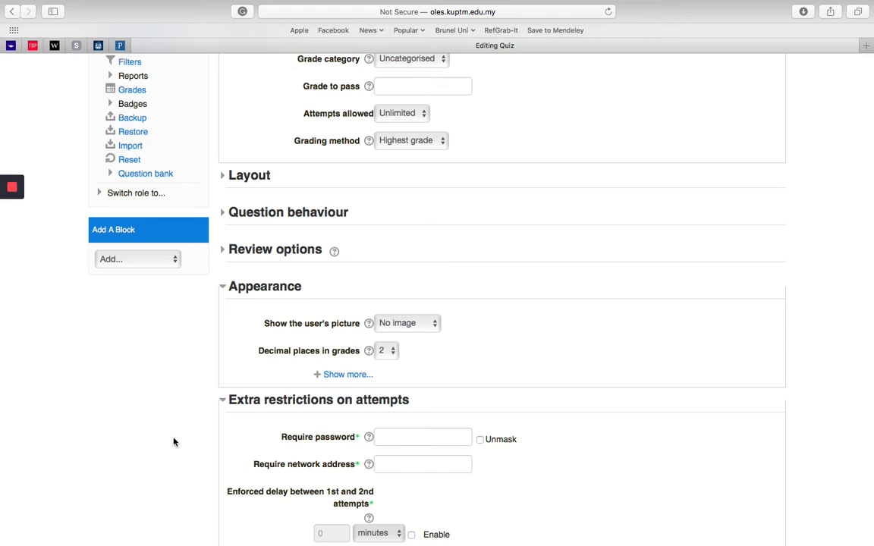
scroll(174, 442, "down", 5)
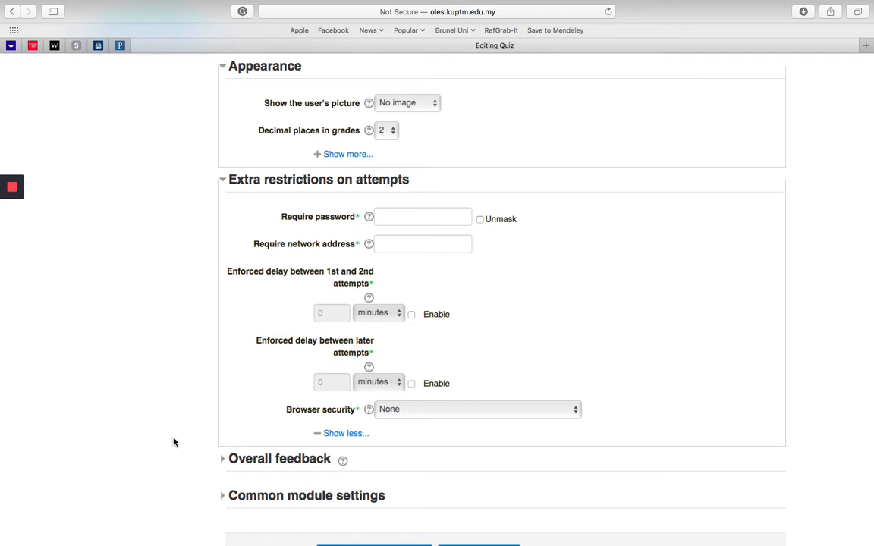
left_click(449, 214)
left_click(481, 220)
left_click(419, 218)
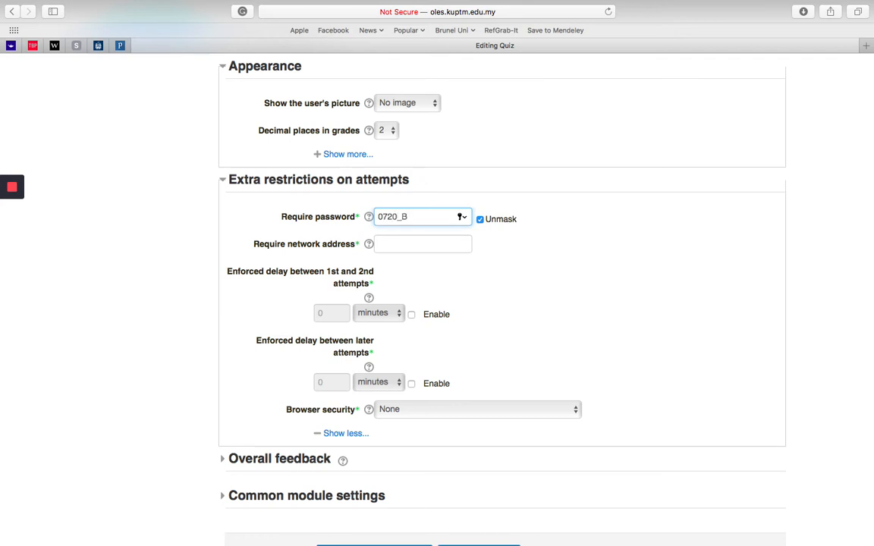
Step: Mask and unmask the required quiz password several times, ending with it unmasked
scroll(221, 304, "down", 2)
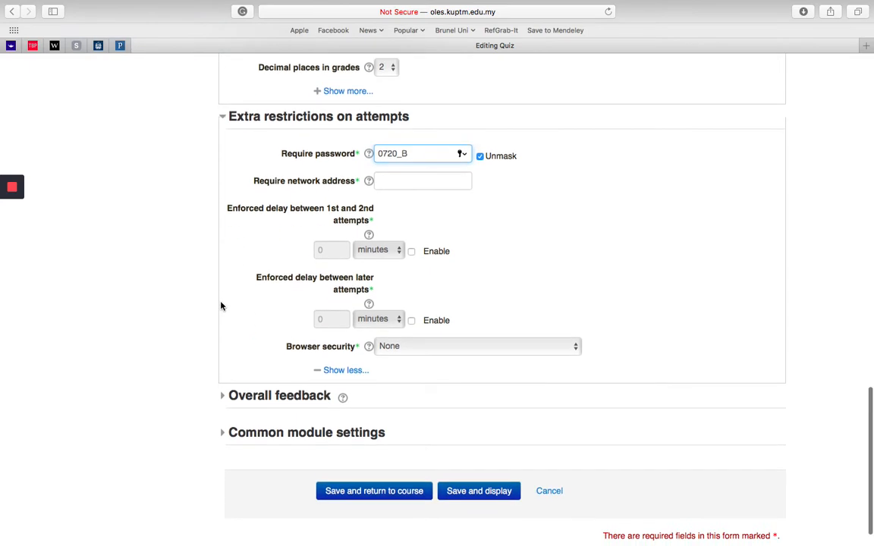
scroll(220, 306, "down", 1)
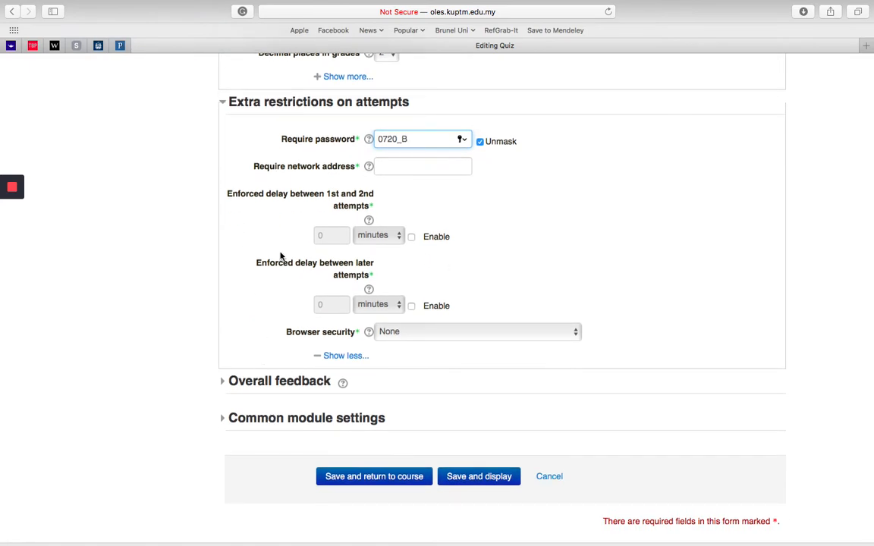
left_click(481, 142)
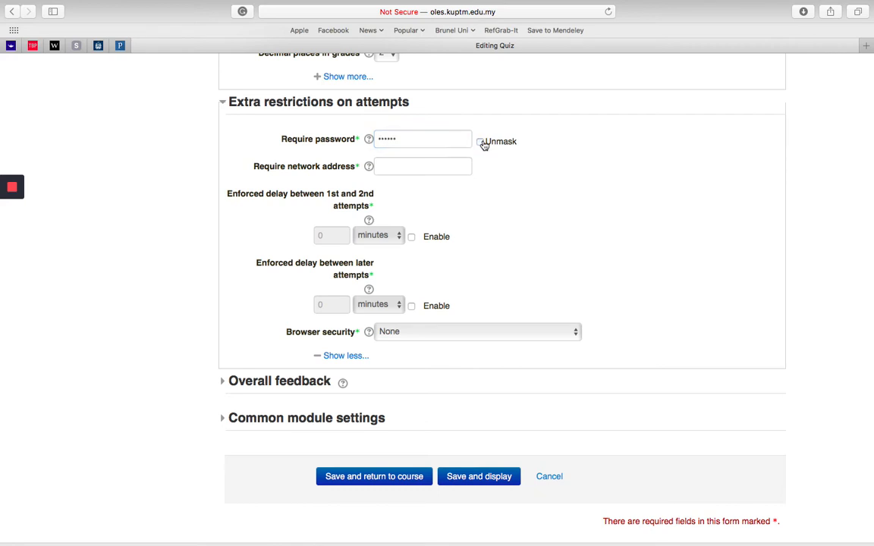
left_click(481, 143)
left_click(481, 142)
left_click(481, 143)
left_click(481, 144)
left_click(480, 144)
Step: Examine the grade boundary fields in the Overall feedback settings, and collapse the section again
left_click(223, 382)
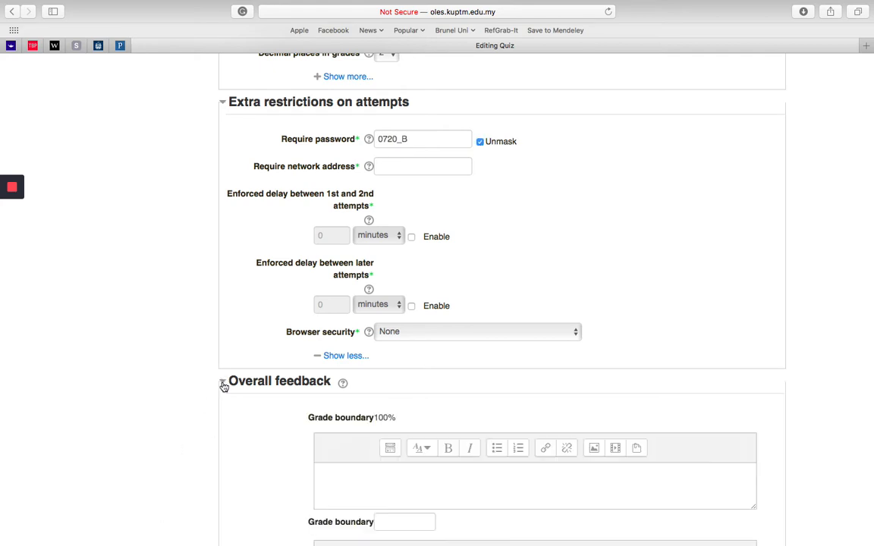
scroll(195, 440, "down", 5)
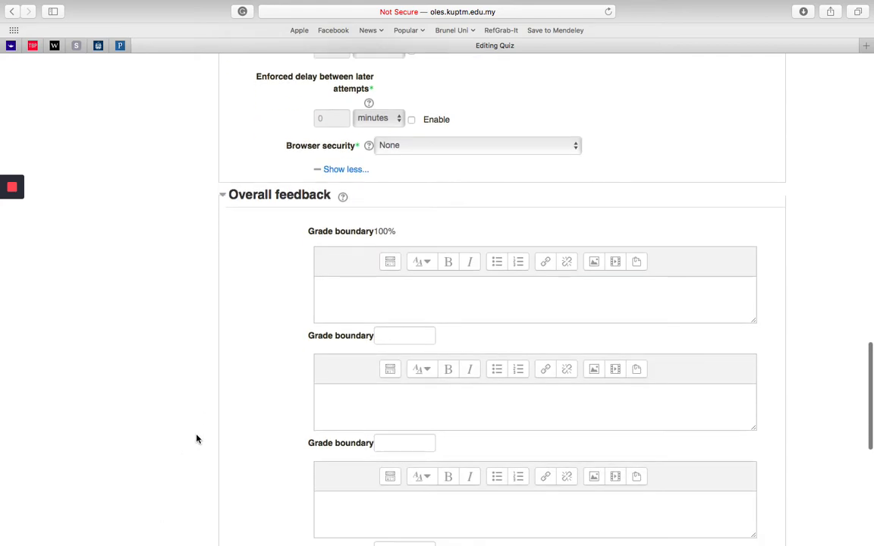
left_click(223, 196)
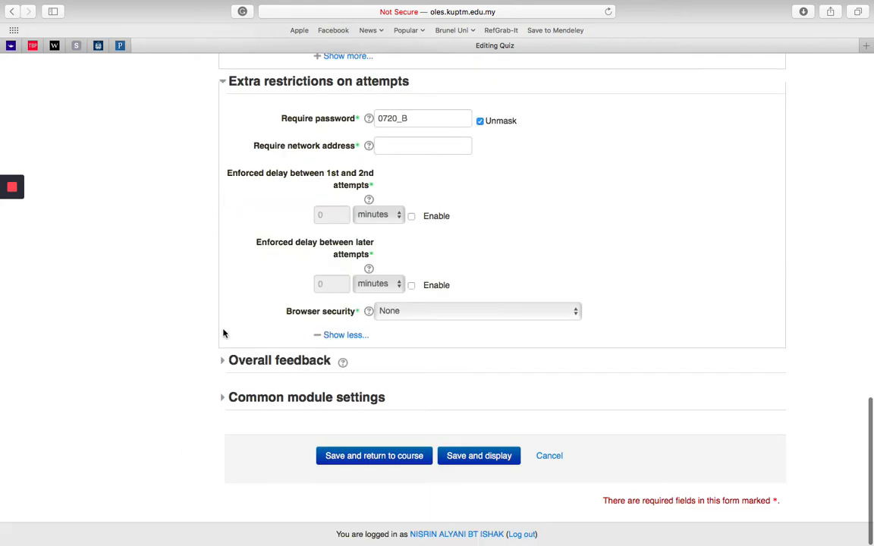
Step: Examine the group mode and grouping choices in Common module settings, and collapse the section again
left_click(225, 400)
scroll(172, 427, "down", 3)
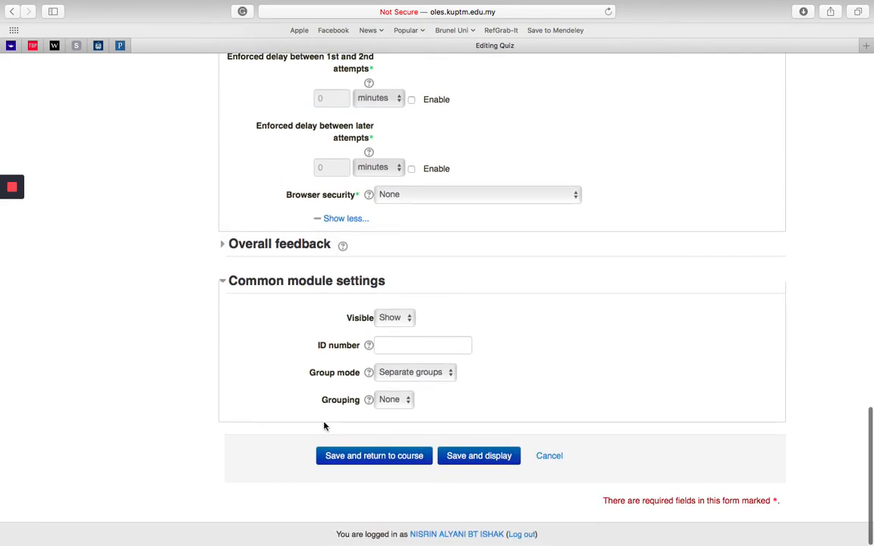
left_click(440, 371)
left_click(474, 385)
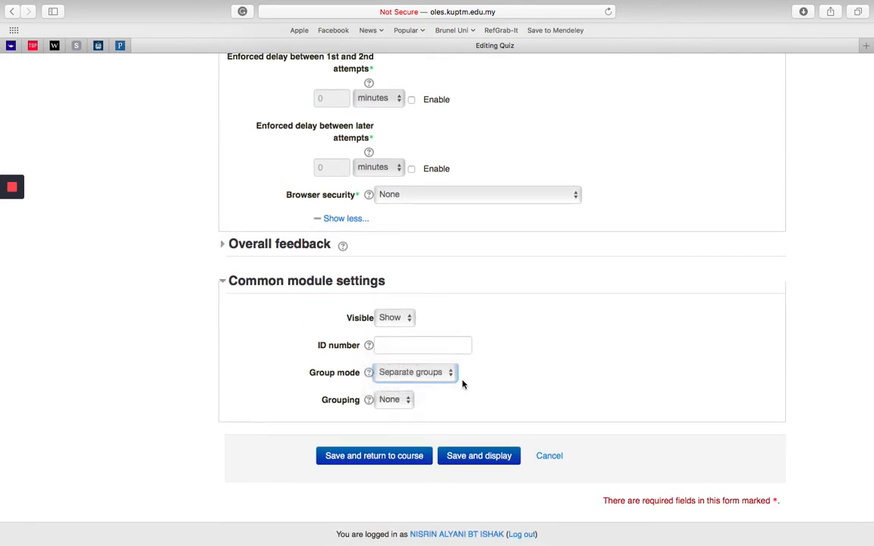
left_click(402, 401)
left_click(277, 394)
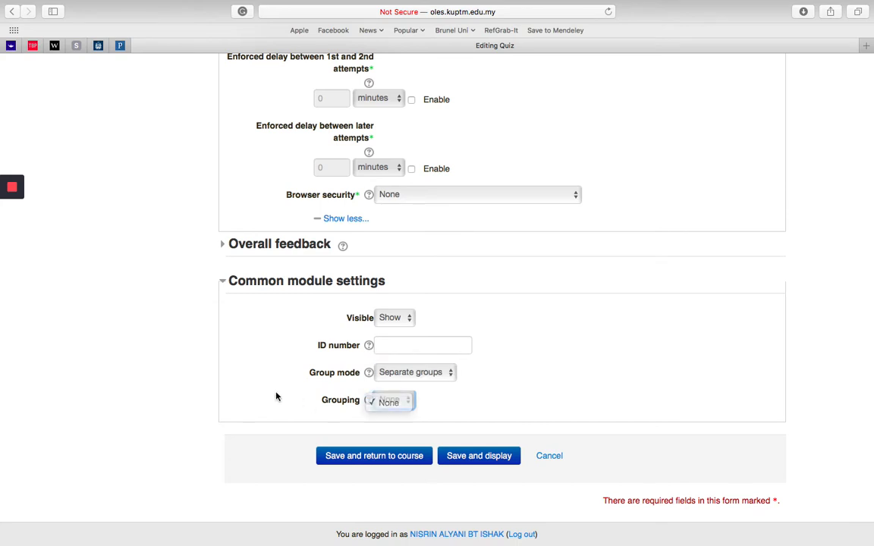
left_click(225, 282)
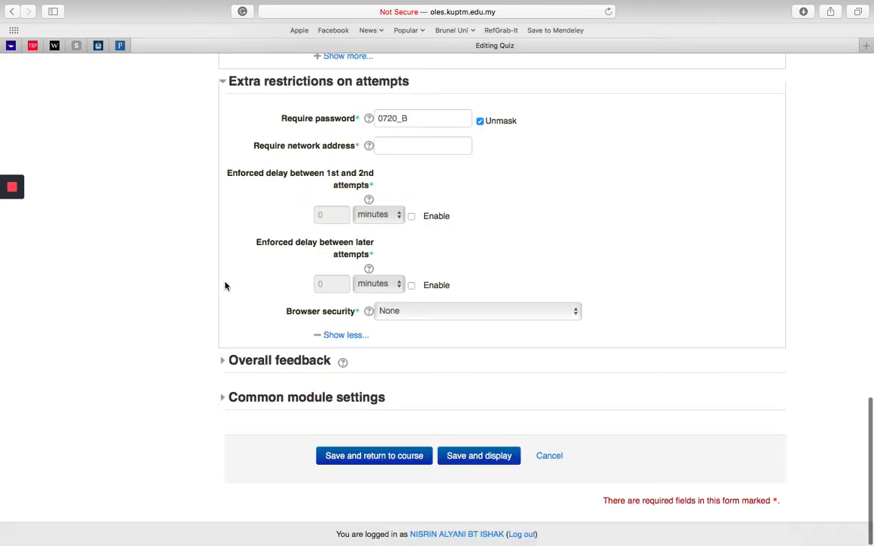
Step: Save and display the quiz, review its availability and grading summary, and open it for question editing
left_click(477, 456)
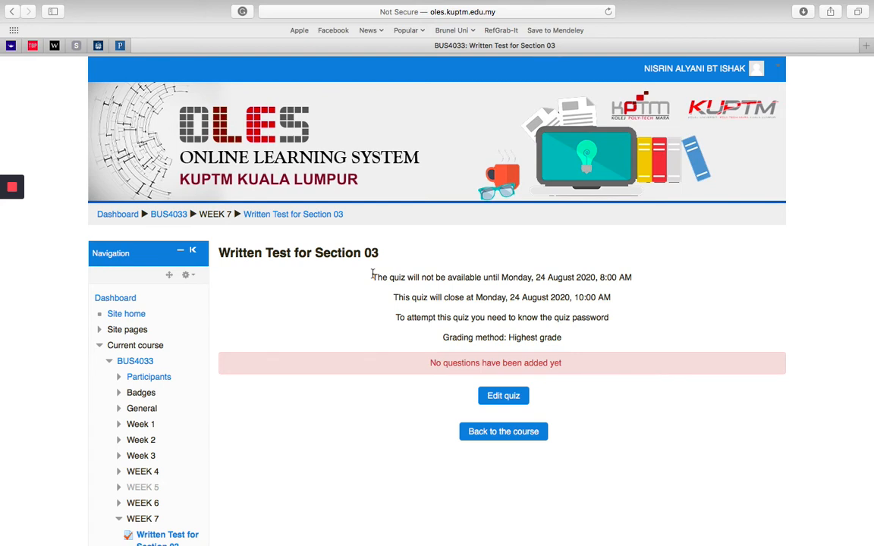
left_click_drag(372, 275, 560, 343)
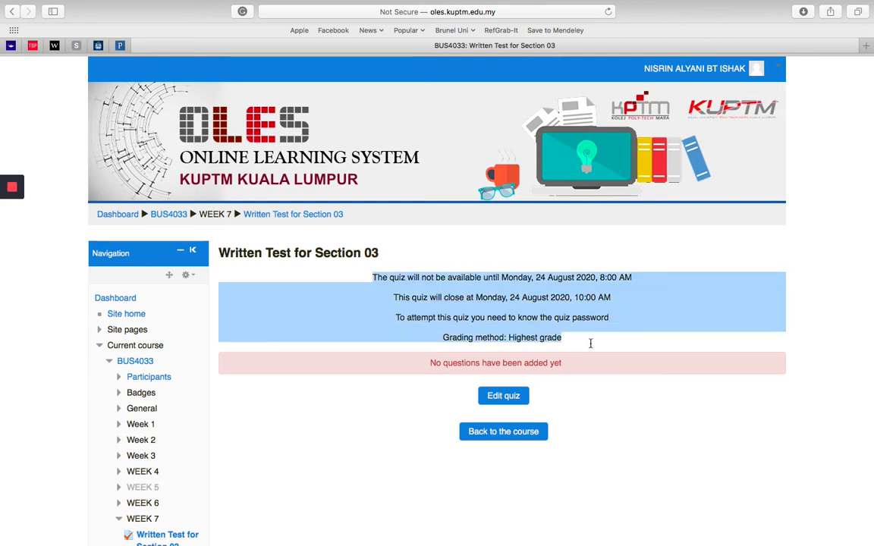
left_click(533, 300)
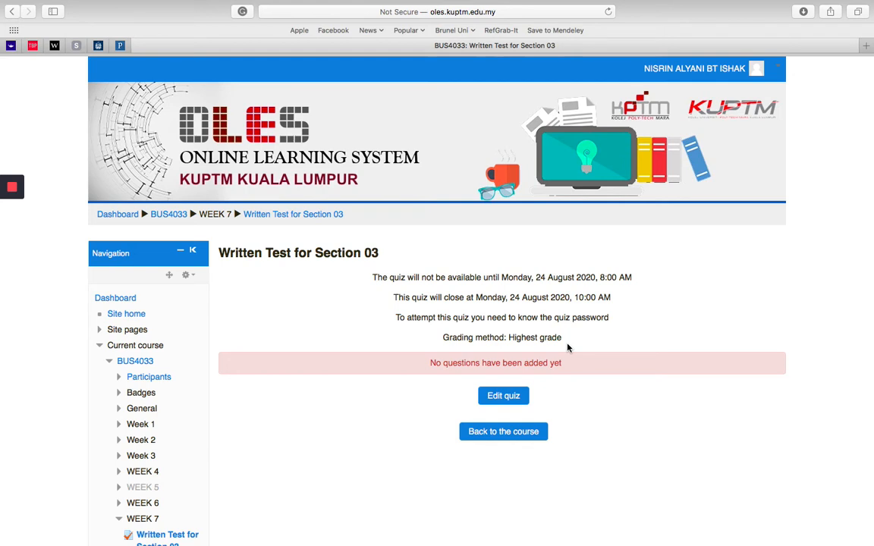
left_click(512, 397)
left_click(515, 398)
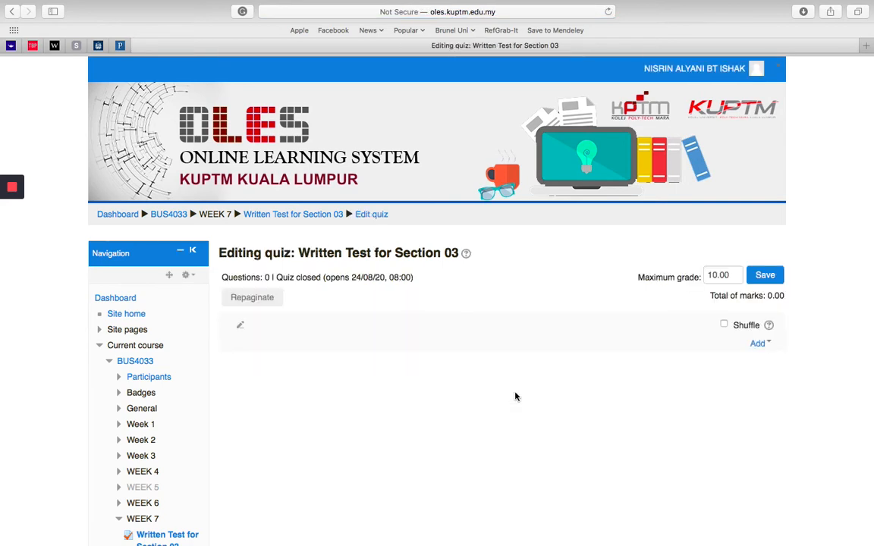
scroll(511, 293, "down", 3)
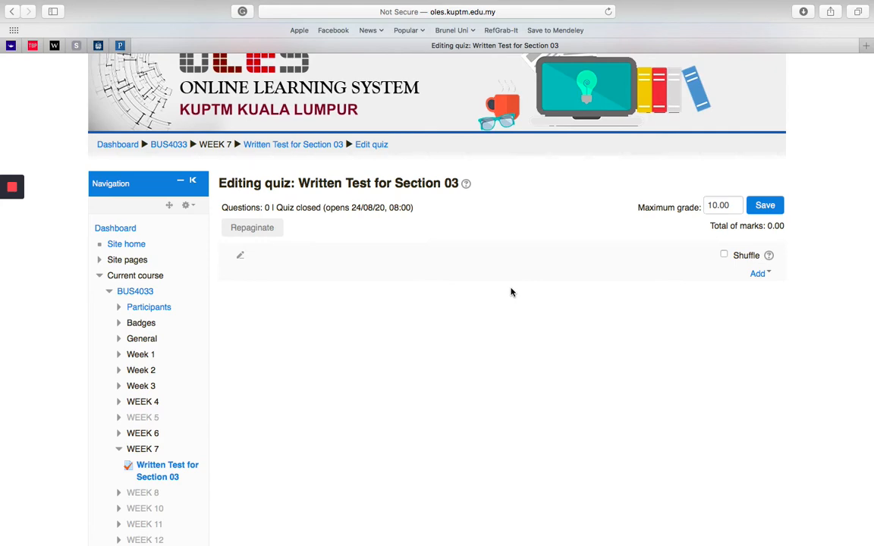
Step: Switch to the WRITTEN TEST 0720 Set B Q document in Word and copy the wording of question 1(a) about globalization and business productivity
key("ctrl+Right")
scroll(512, 291, "up", 15)
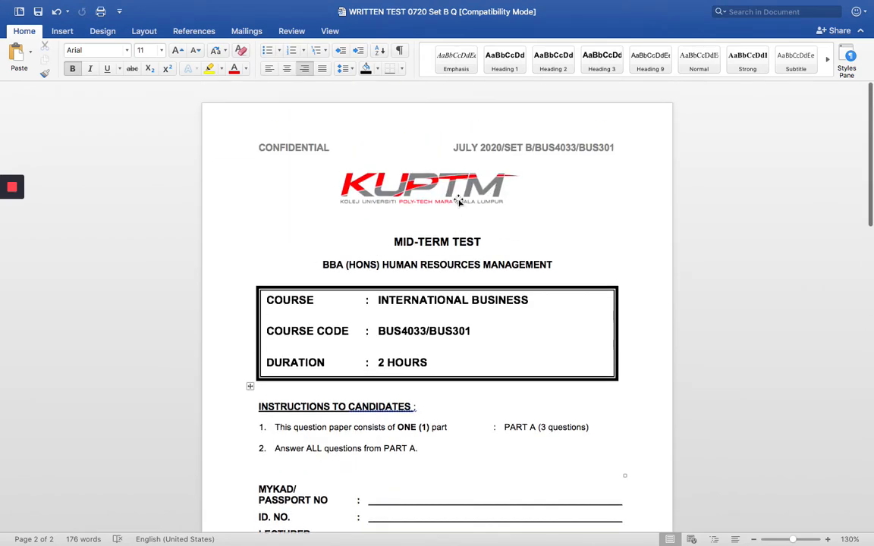
scroll(459, 202, "down", 20)
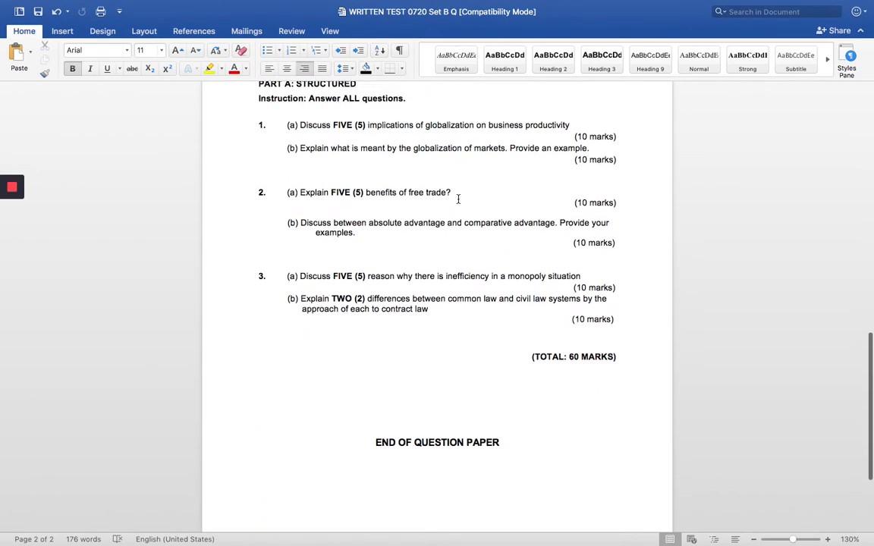
left_click_drag(301, 125, 565, 130)
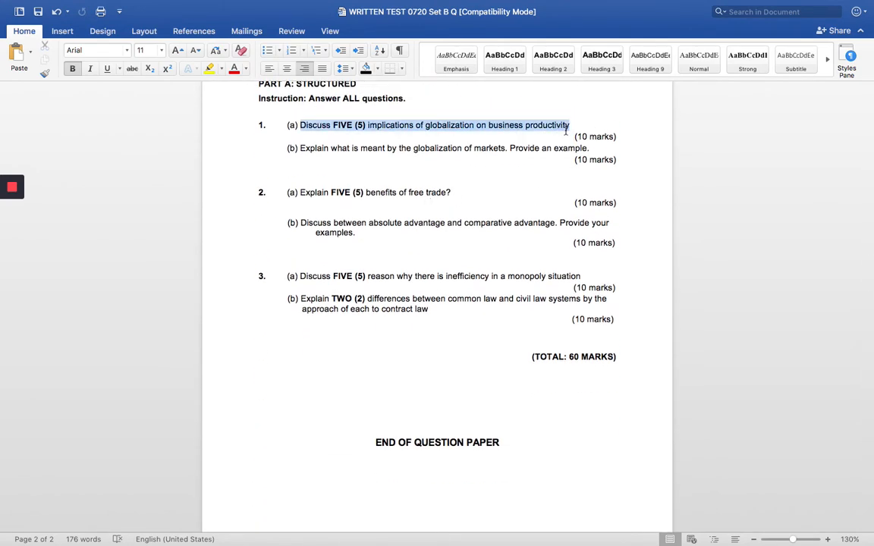
scroll(448, 152, "up", 1)
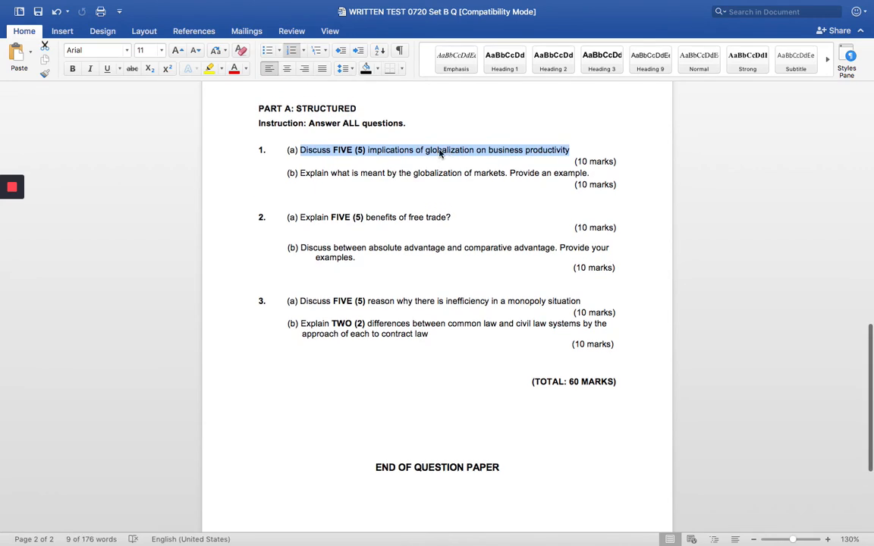
right_click(348, 153)
left_click(357, 167)
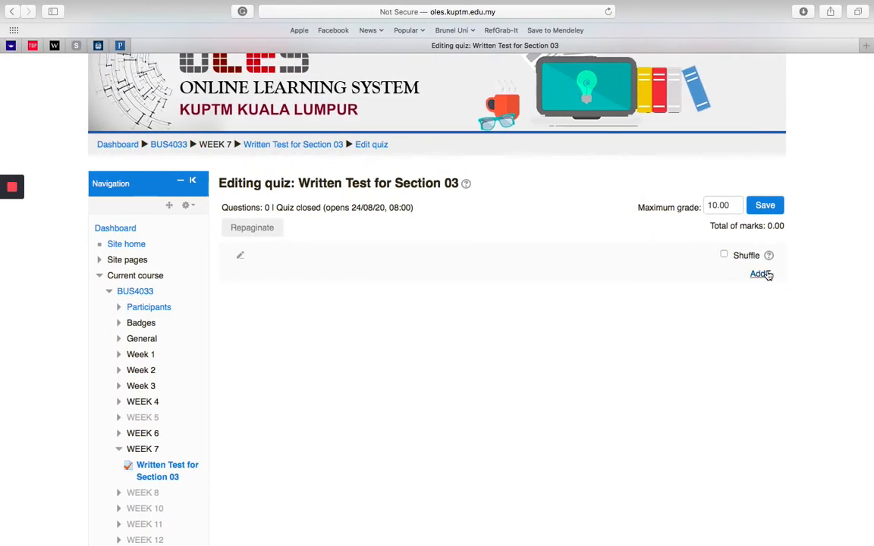
Step: Switch back to the quiz in Safari and add a new question of type Essay
left_click(746, 274)
left_click(750, 224)
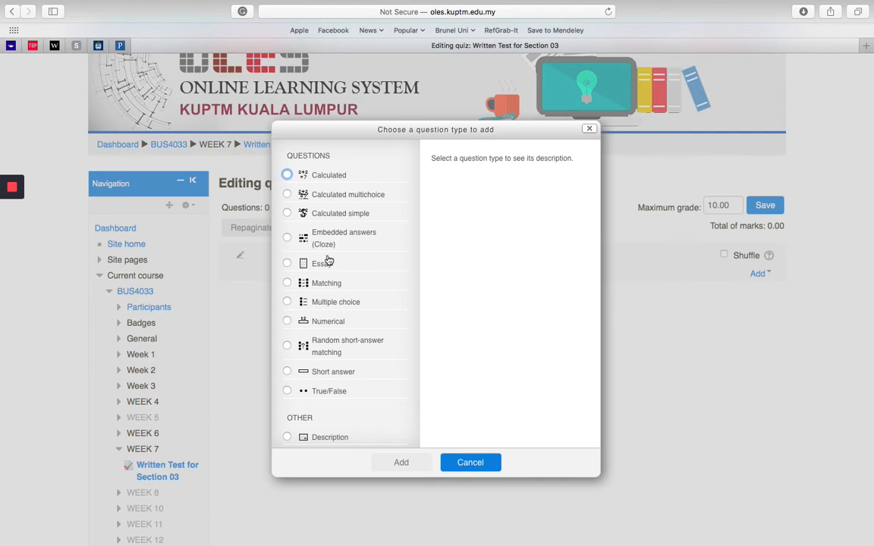
left_click(288, 264)
left_click(410, 462)
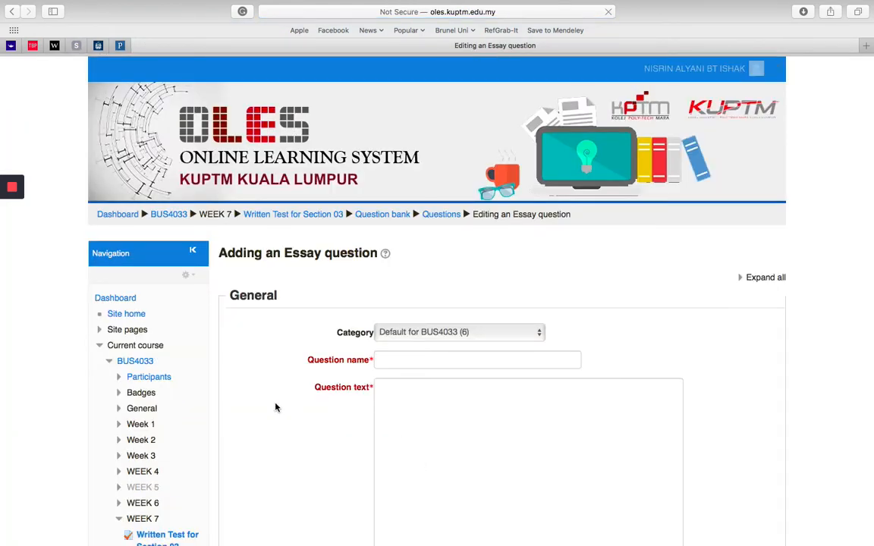
Step: Set the essay question's category to Default for Written Test for Section 03 and name it "Question 1 (A)"
scroll(416, 243, "down", 2)
left_click(400, 272)
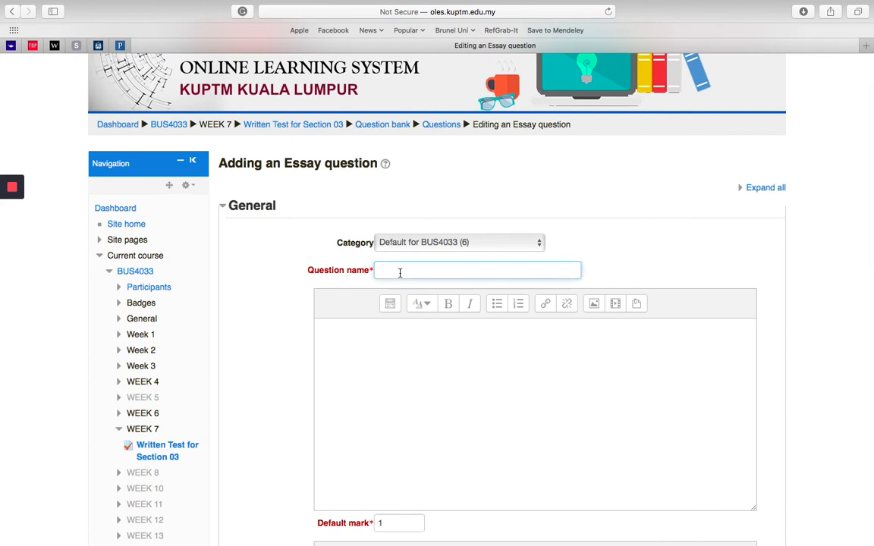
left_click(425, 243)
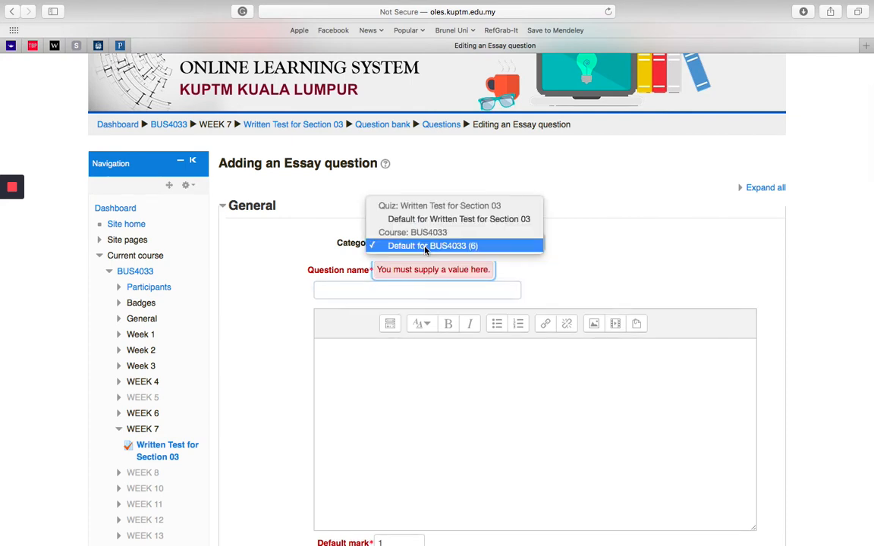
left_click(379, 220)
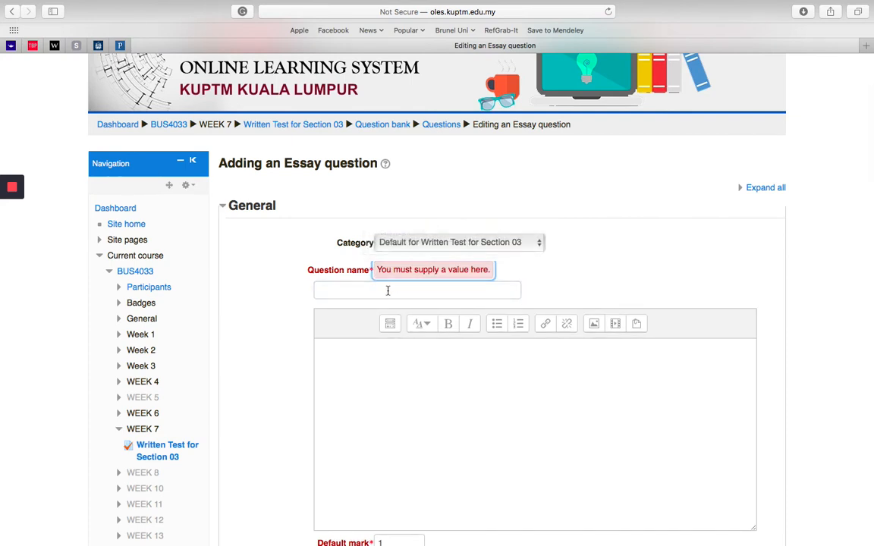
left_click(388, 291)
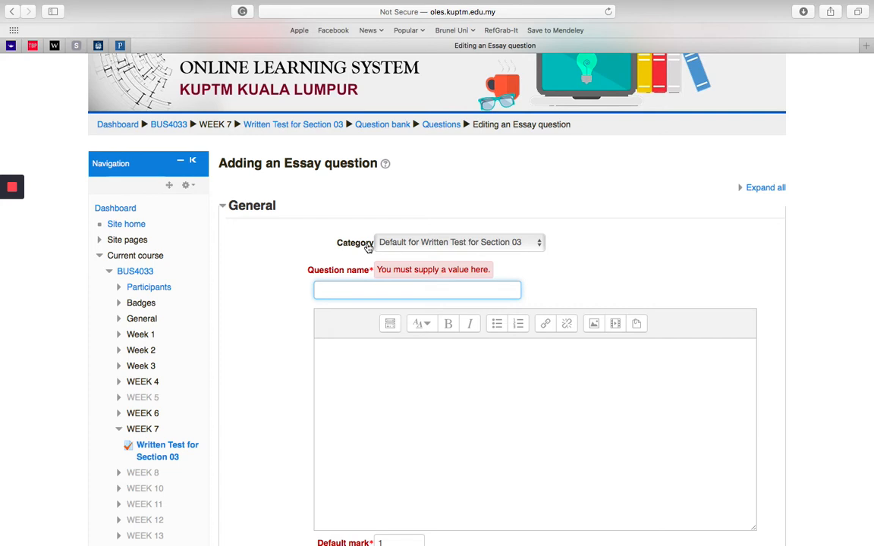
type("Question 1 (A)")
Step: Paste the copied question wording as the question text and set the default mark to 10
left_click(330, 356)
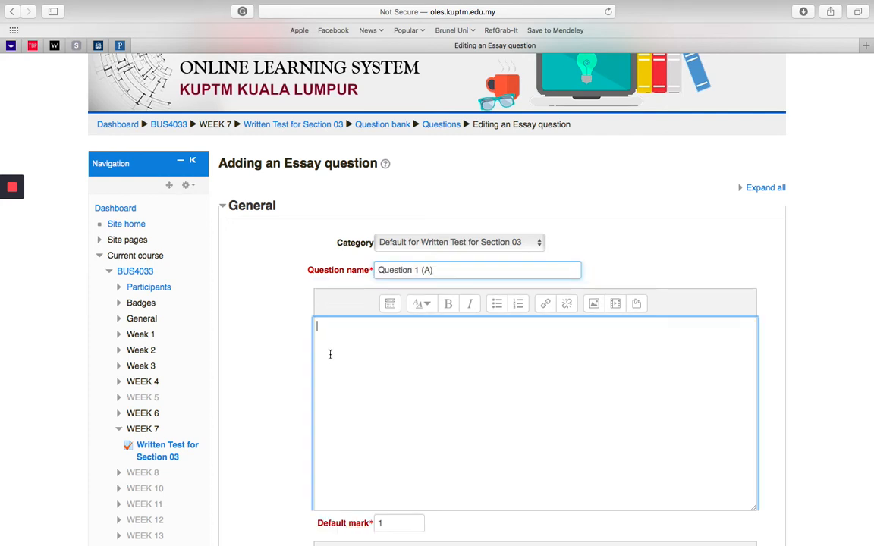
key("super+v")
scroll(407, 388, "down", 2)
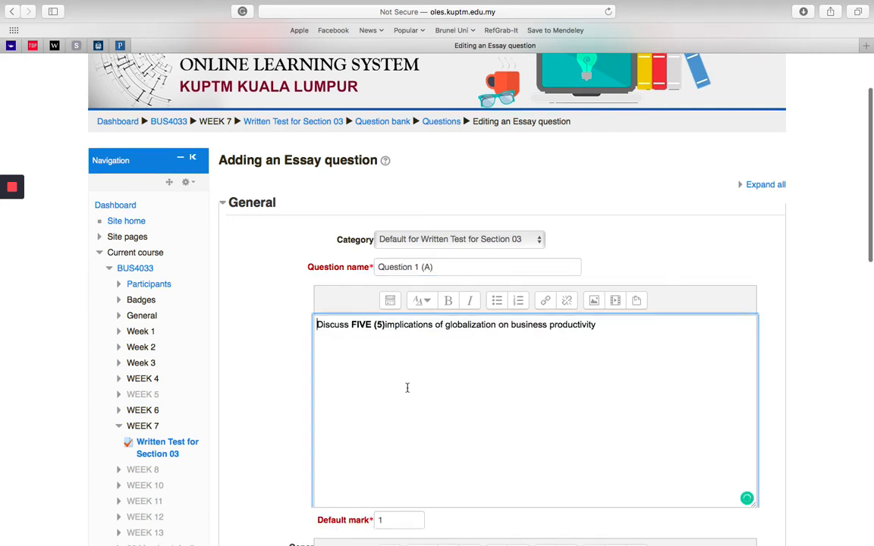
scroll(410, 330, "down", 4)
left_click(408, 303)
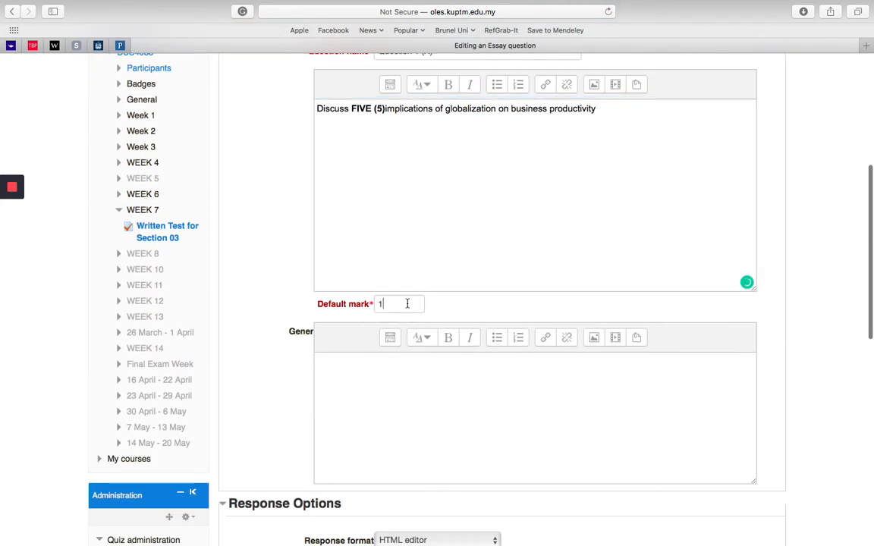
key("BackSpace")
type("10")
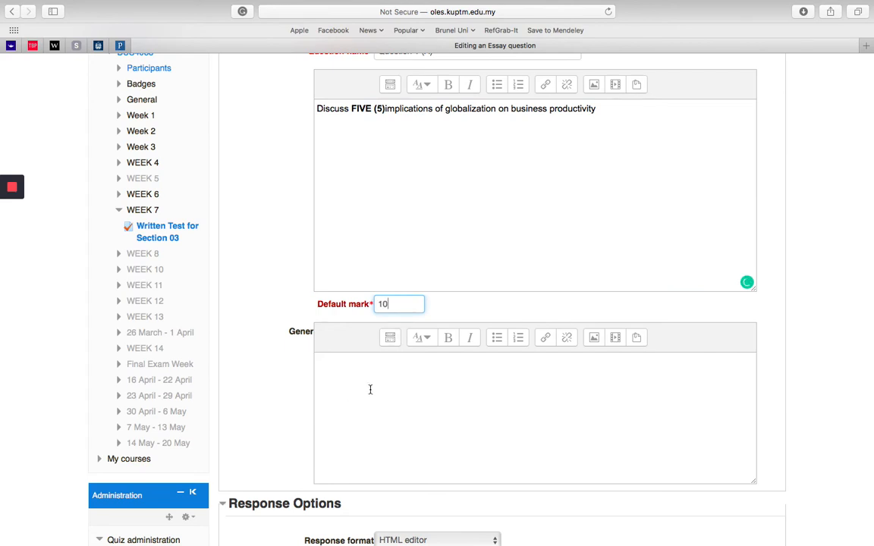
Step: In Response Options, allow 1 attachment and set the input box size to 20 lines
scroll(349, 379, "down", 4)
scroll(281, 403, "down", 3)
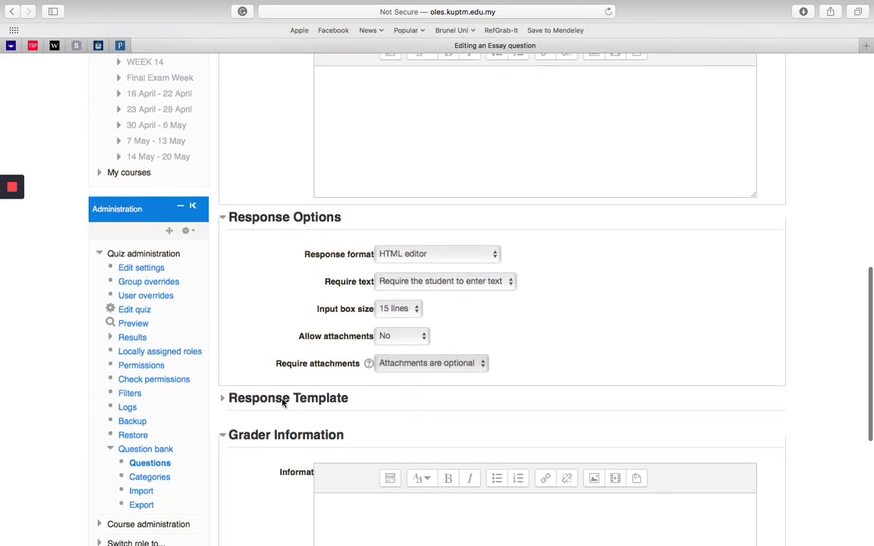
left_click(400, 336)
left_click(395, 353)
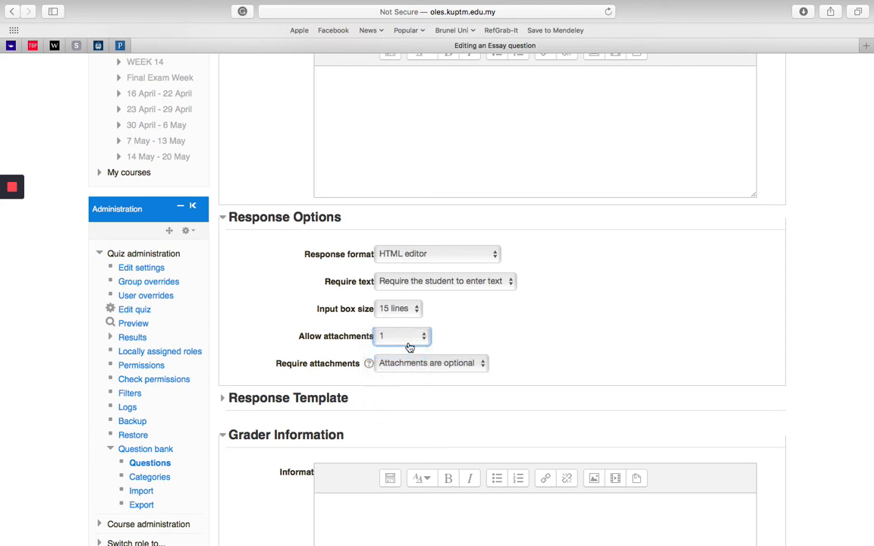
left_click(407, 311)
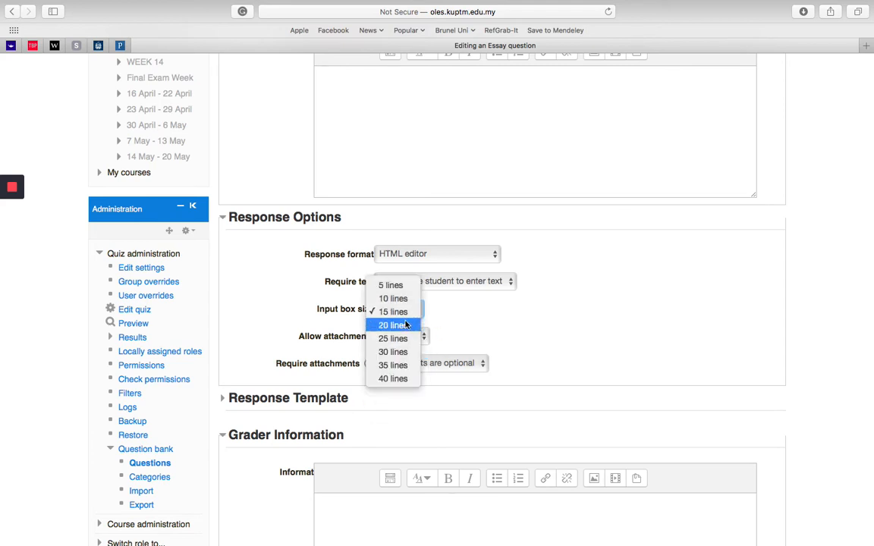
left_click(395, 324)
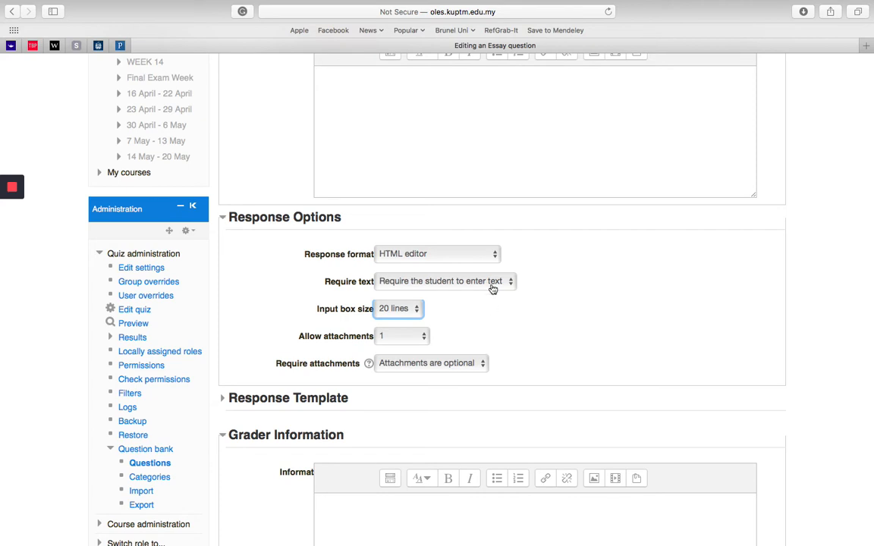
Step: Collapse Grader Information, save the essay question while continuing to edit, and save it again to return to the quiz
scroll(489, 335, "down", 1)
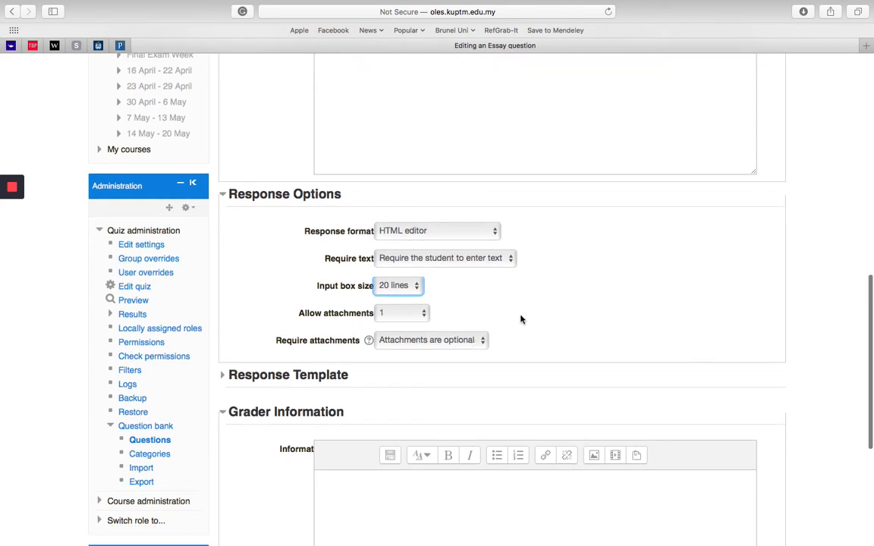
scroll(523, 316, "down", 5)
left_click(228, 238)
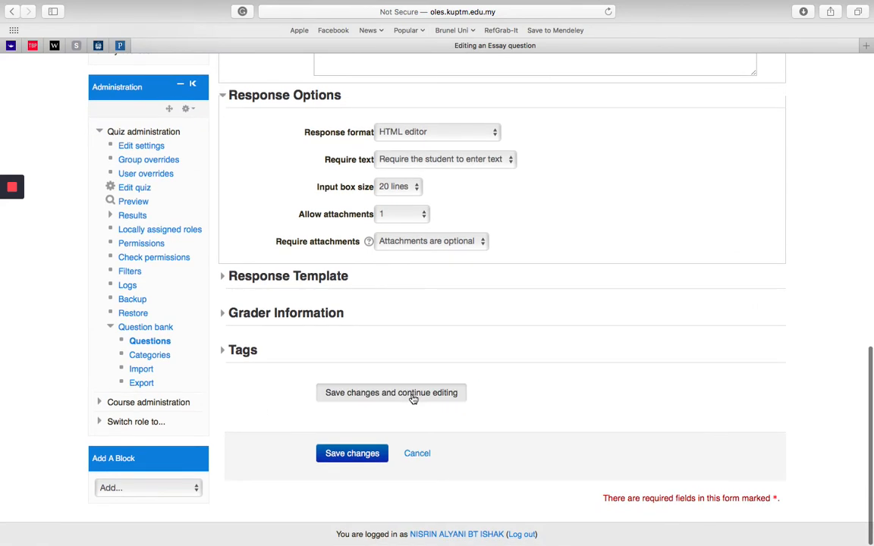
left_click(413, 396)
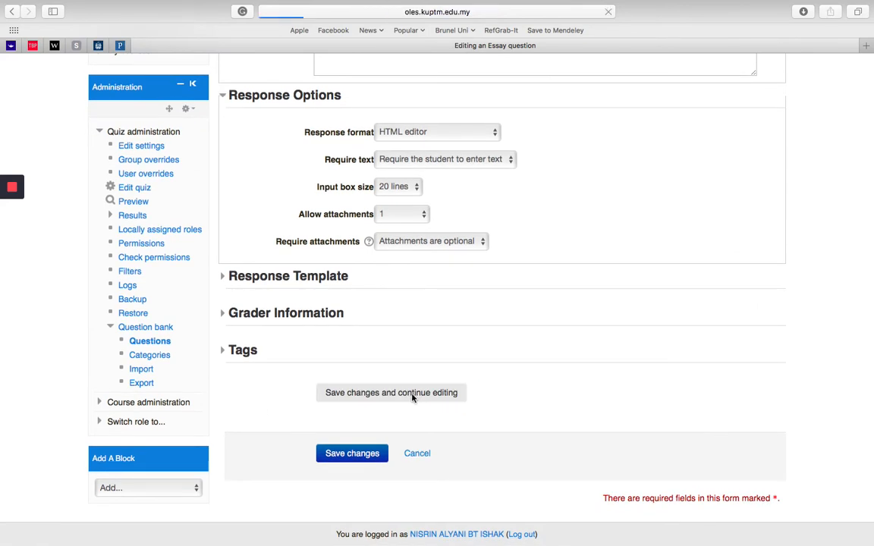
scroll(306, 472, "down", 10)
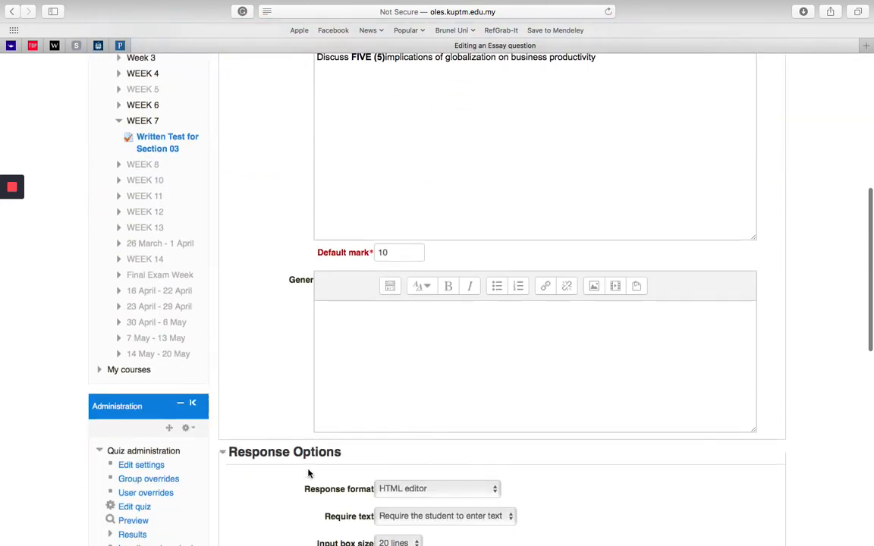
scroll(308, 474, "down", 5)
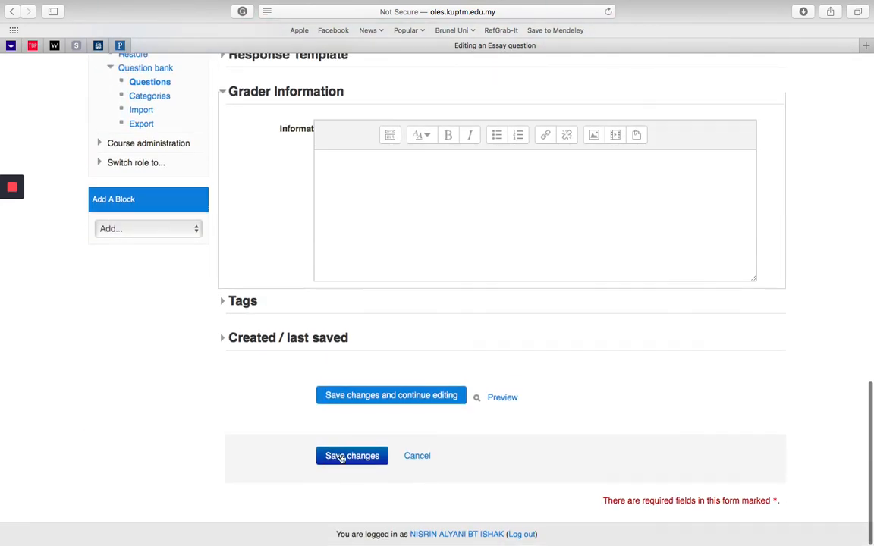
left_click(357, 458)
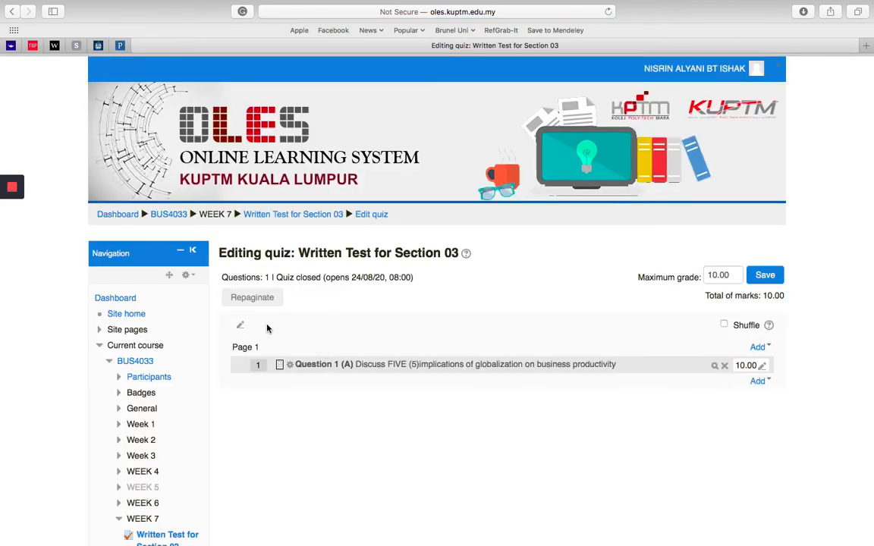
Step: Set the quiz's section heading above Page 1 to "Part A: Structured"
left_click(240, 325)
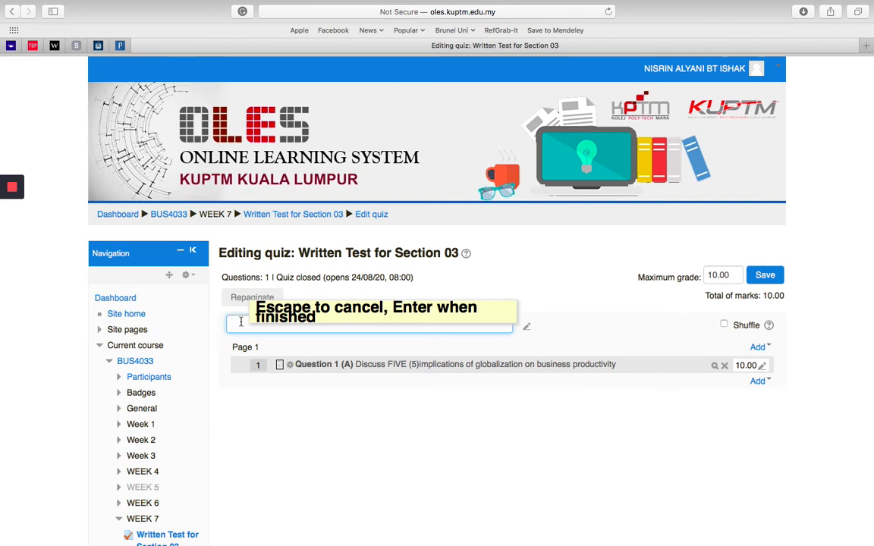
type("Part A: Structured")
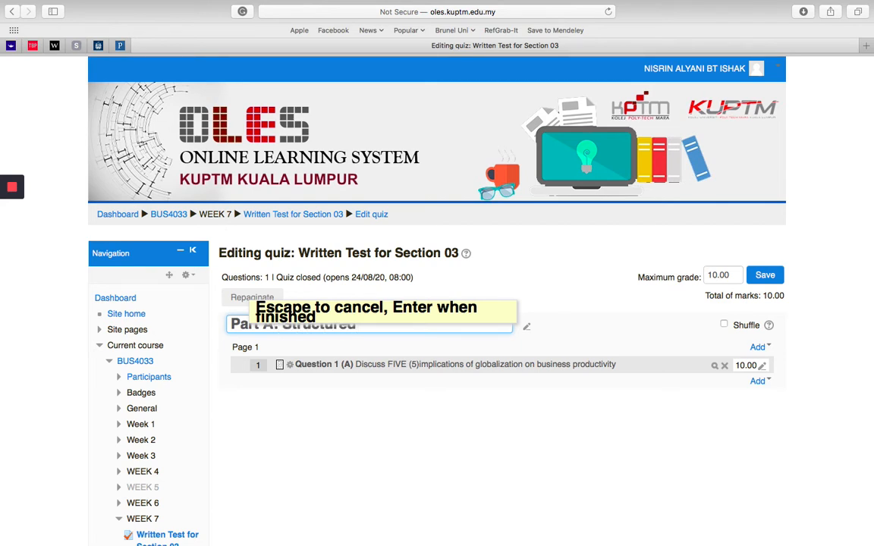
key("Return")
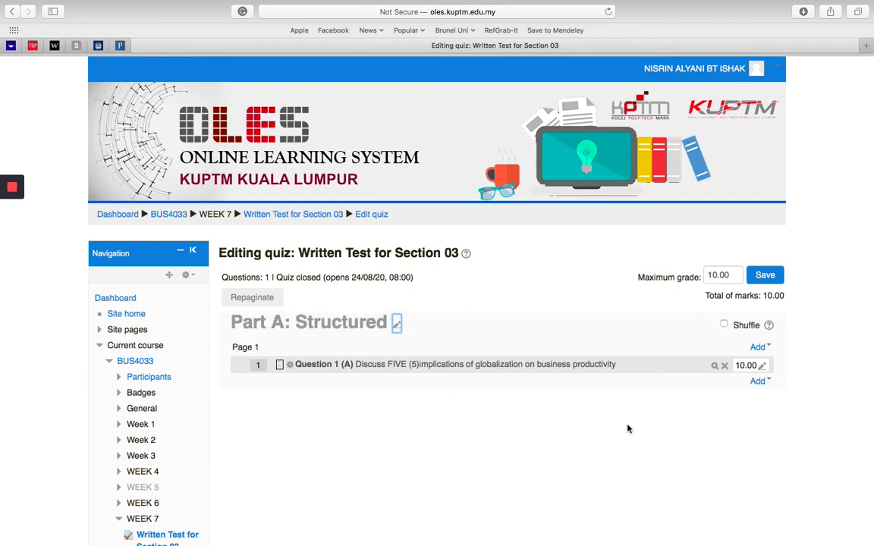
Step: Add a new Essay question at the end of Part A, following Question 1 (A)
scroll(628, 427, "down", 2)
left_click(758, 313)
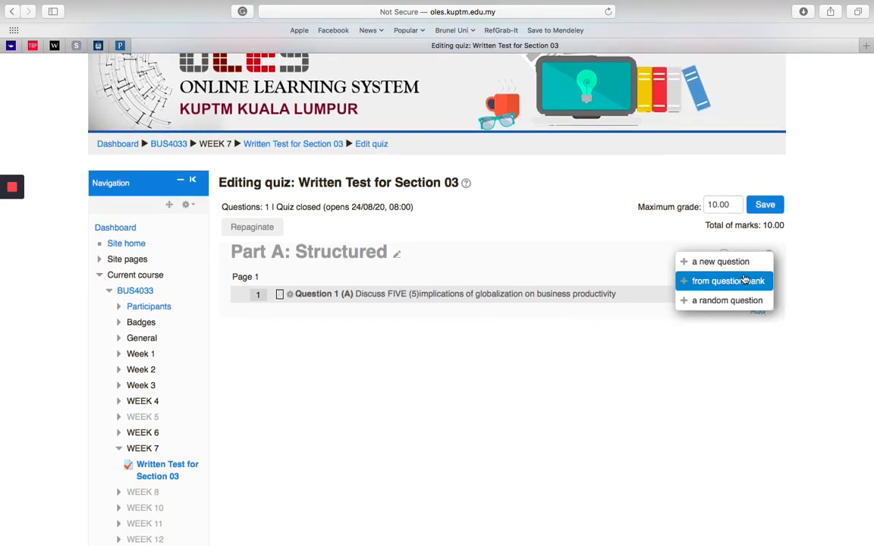
left_click(728, 261)
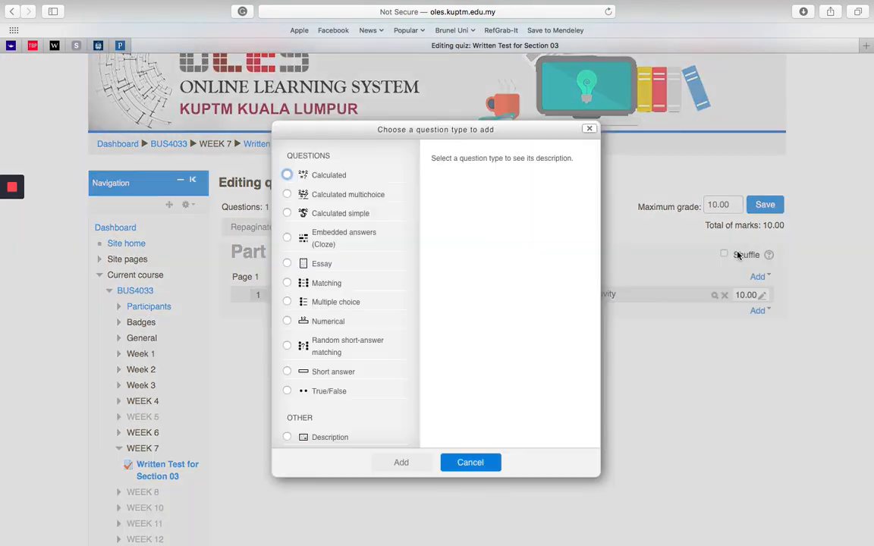
left_click(287, 264)
left_click(402, 463)
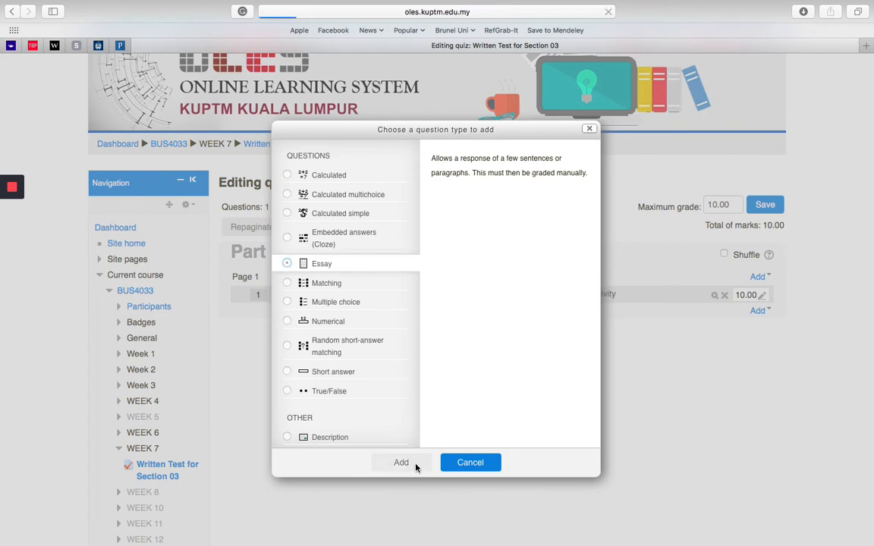
Step: Copy the wording of question 1(b) on globalization of markets from the Word test paper and paste it as the question text
key("ctrl+Right")
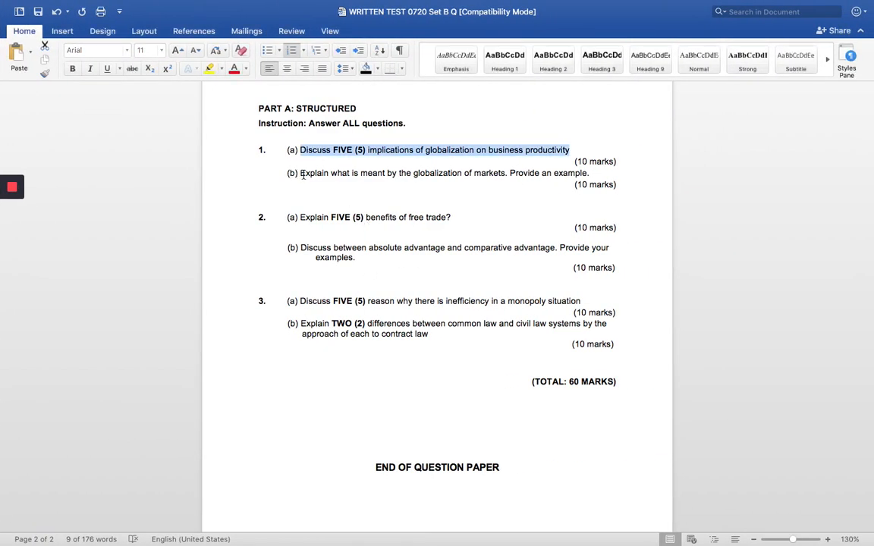
left_click_drag(301, 173, 584, 173)
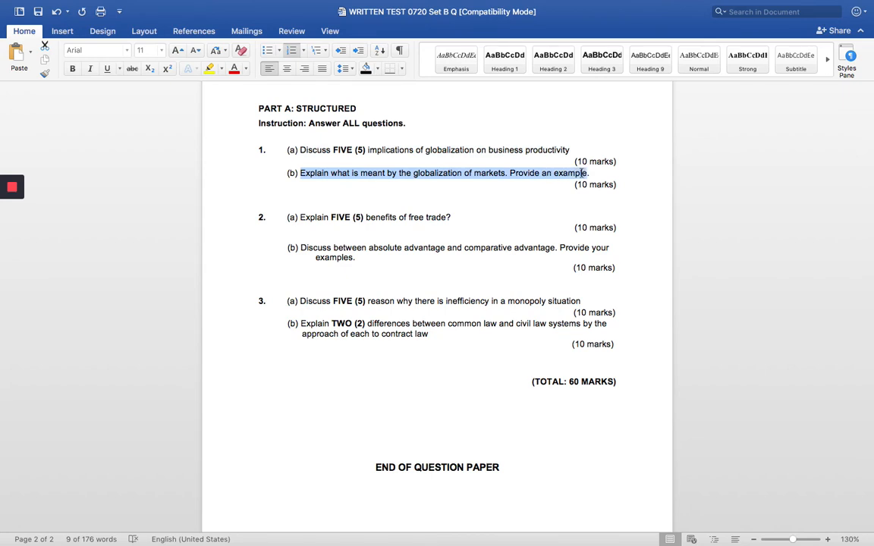
right_click(552, 176)
left_click(572, 191)
key("ctrl+Left")
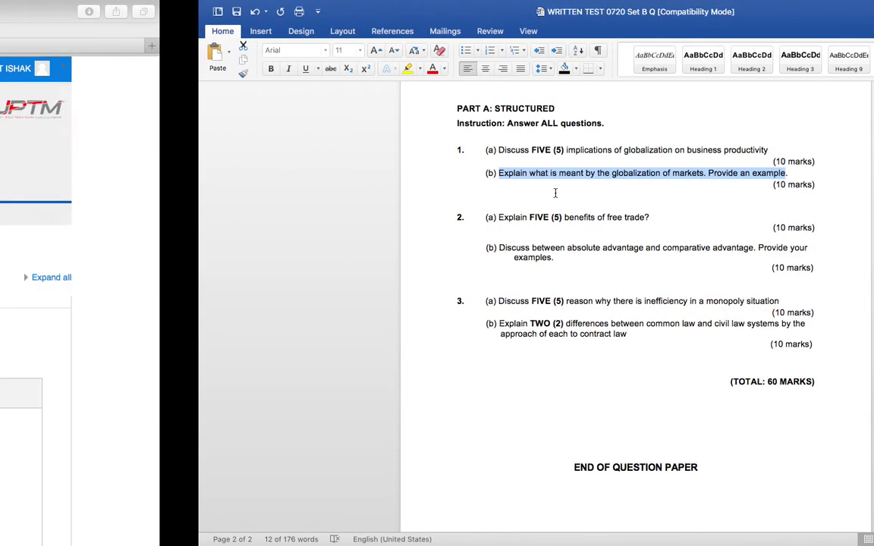
left_click(383, 417)
key("super+v")
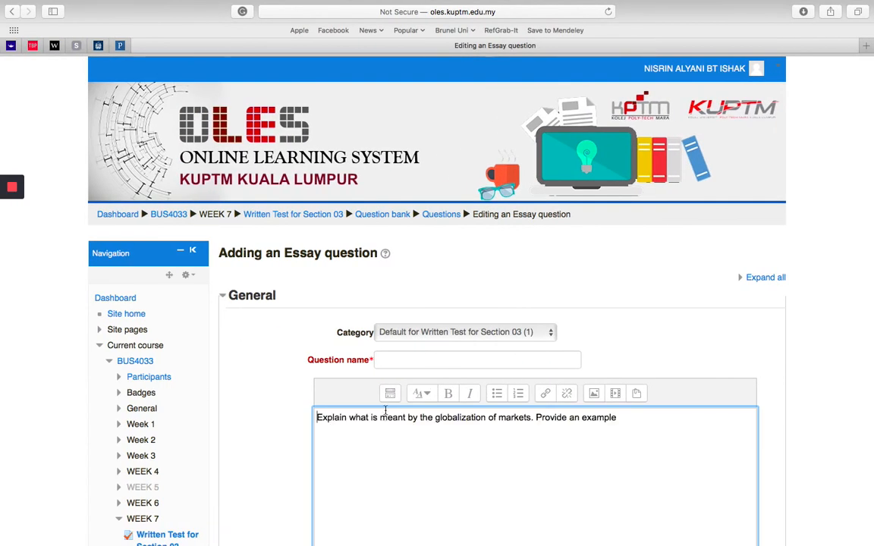
Step: Name the essay question "Question 1 (B)" and set its default mark to 10
left_click(394, 359)
type("Q")
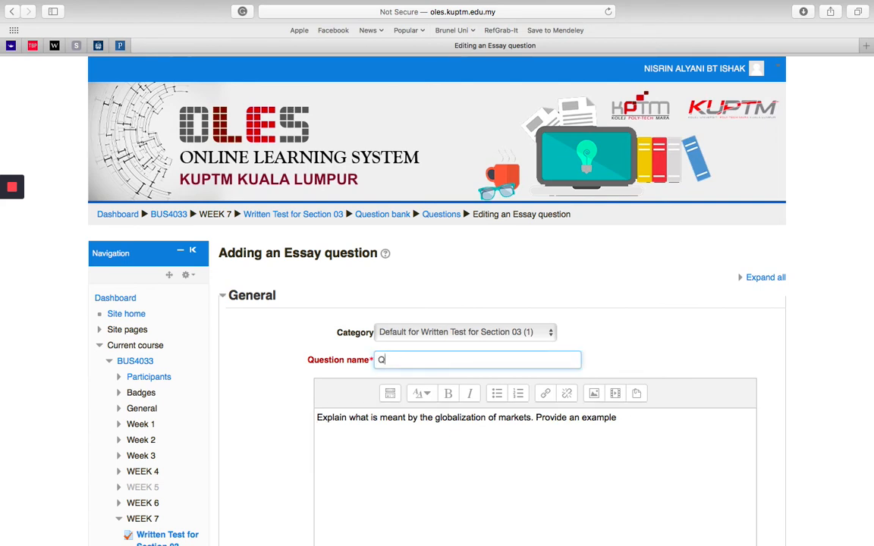
type("uestion 1 (B")
scroll(341, 453, "down", 5)
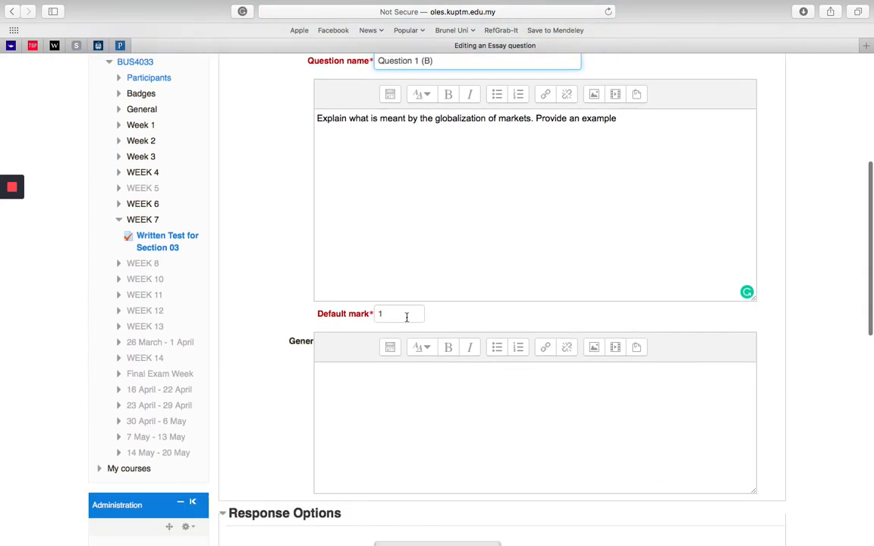
left_click(407, 317)
type("0")
Step: Set the input box size to 20 lines, allow 1 attachment, and save Question 1 (B) to return to the quiz
scroll(281, 439, "down", 5)
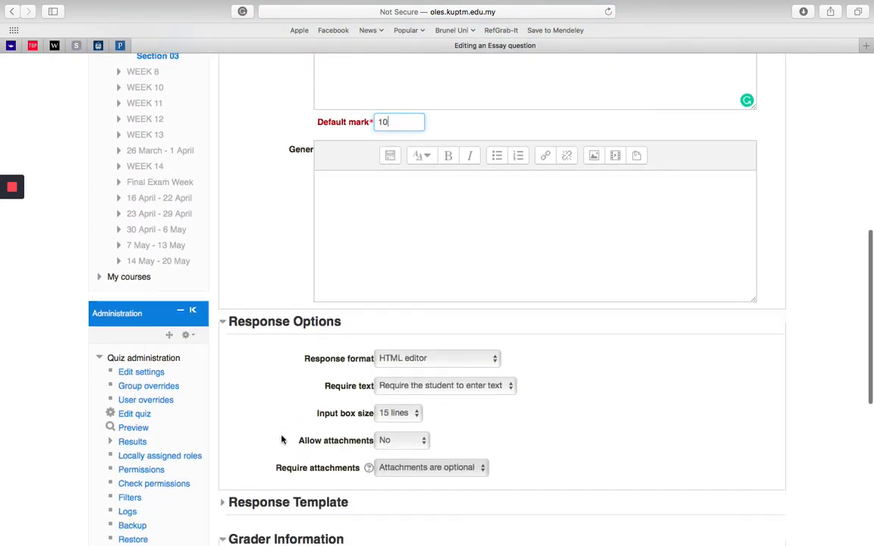
left_click(396, 344)
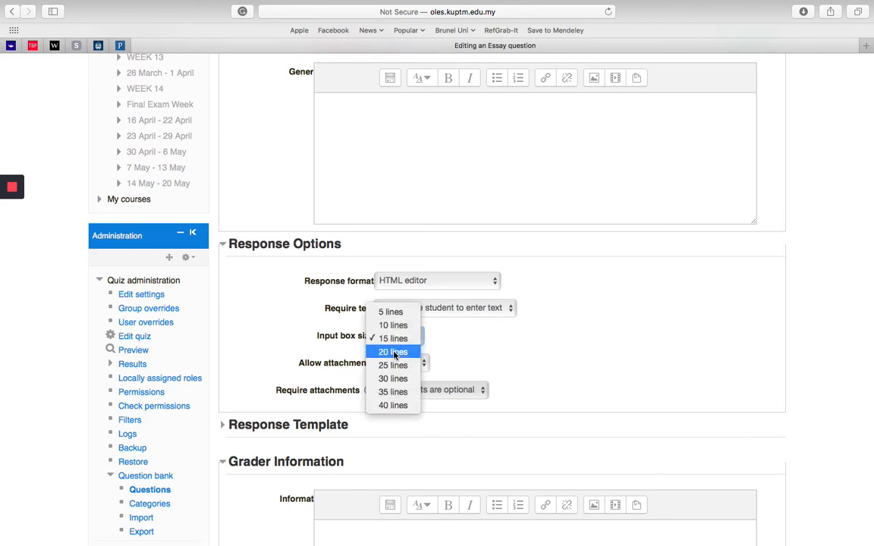
left_click(390, 352)
left_click(407, 367)
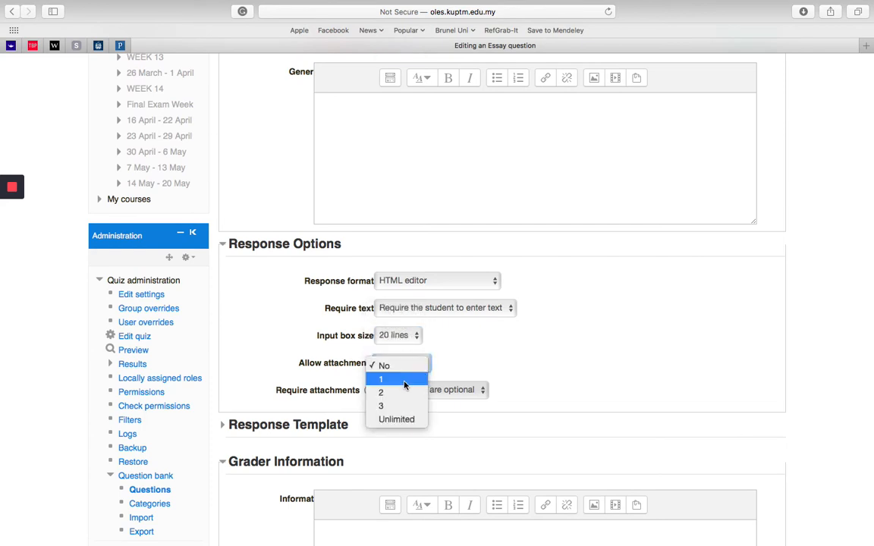
left_click(407, 380)
scroll(461, 380, "down", 2)
scroll(290, 392, "down", 5)
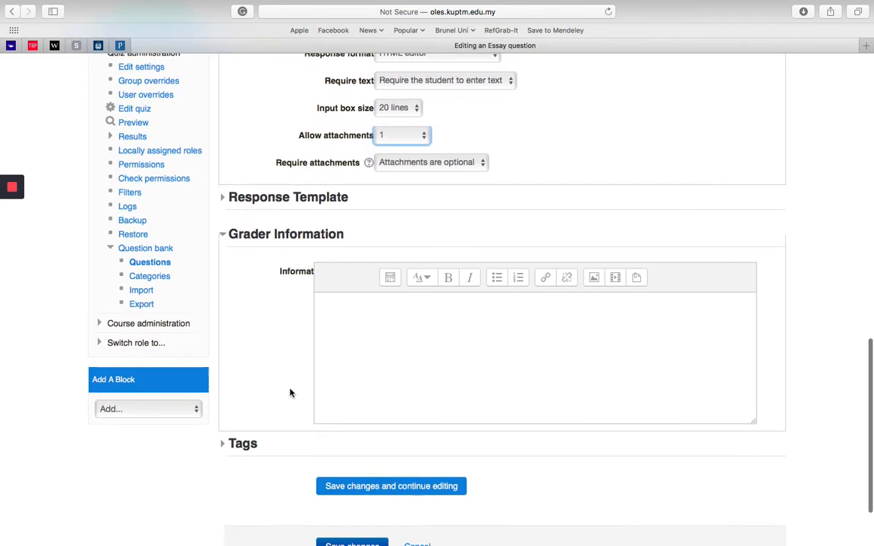
left_click(340, 457)
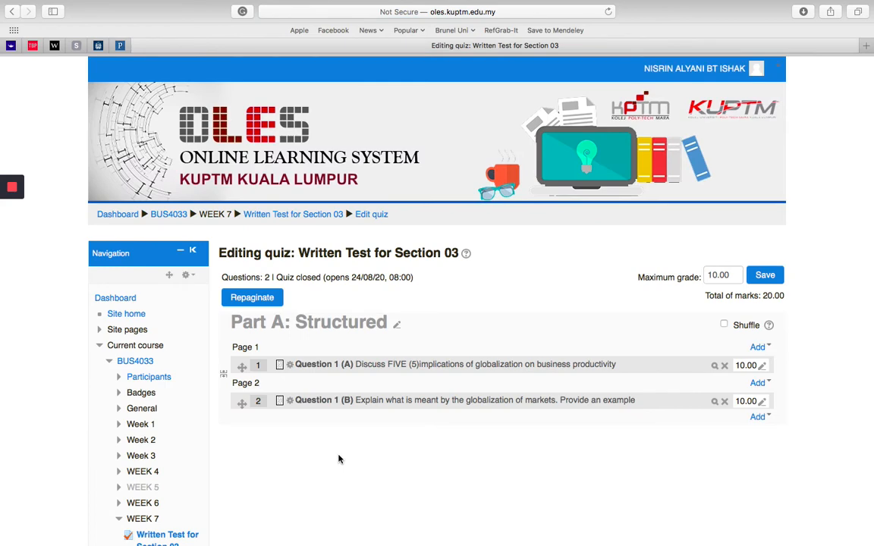
Step: Add another new Essay question at the end of Part A, following Question 1 (B)
scroll(498, 420, "down", 5)
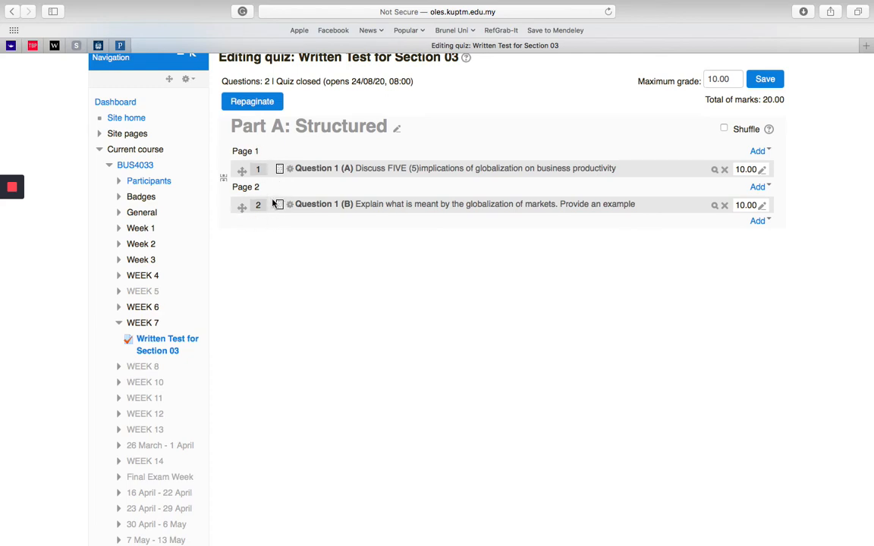
left_click(756, 221)
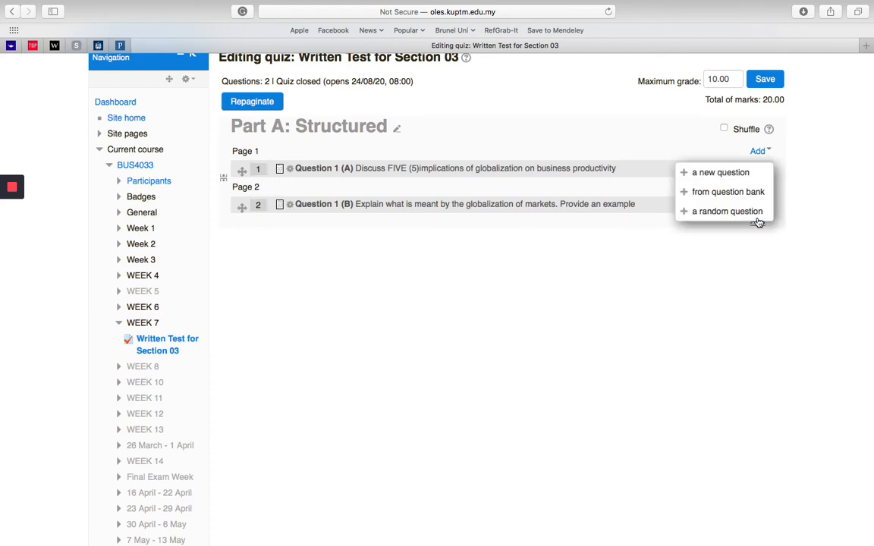
left_click(730, 174)
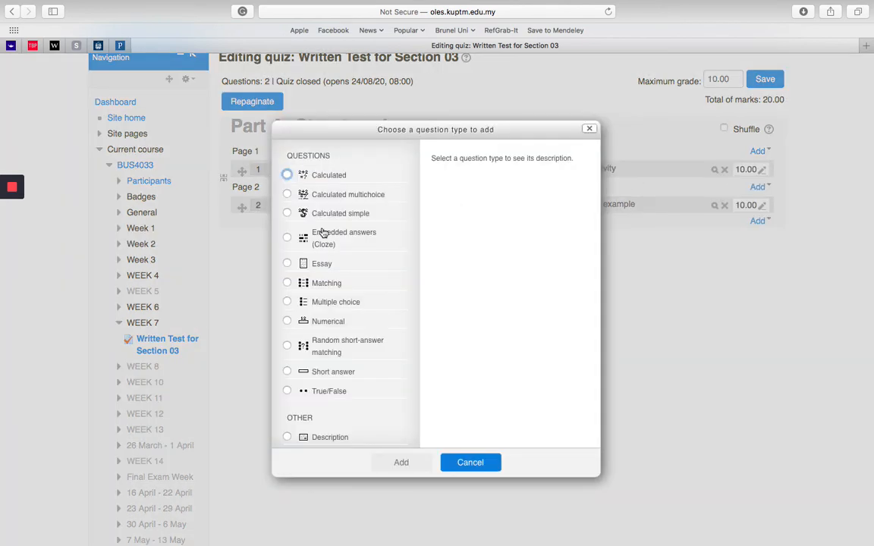
left_click(287, 263)
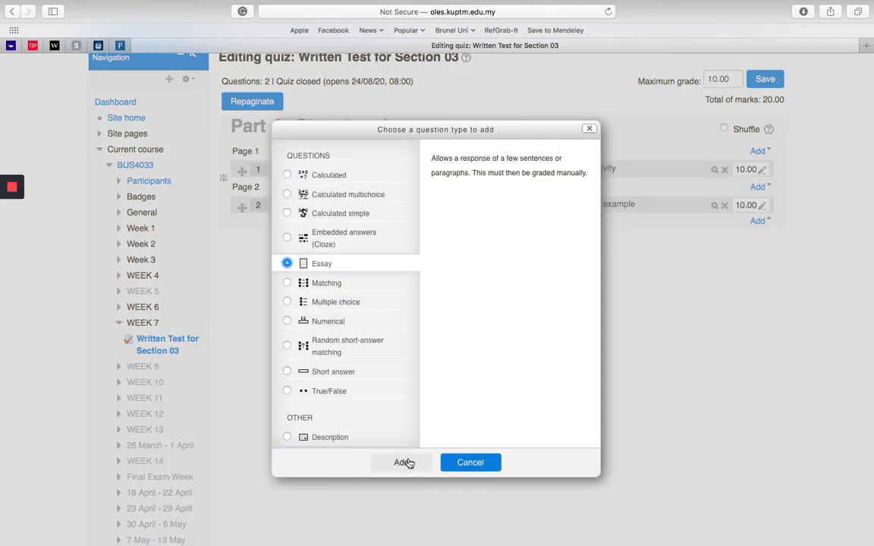
left_click(404, 462)
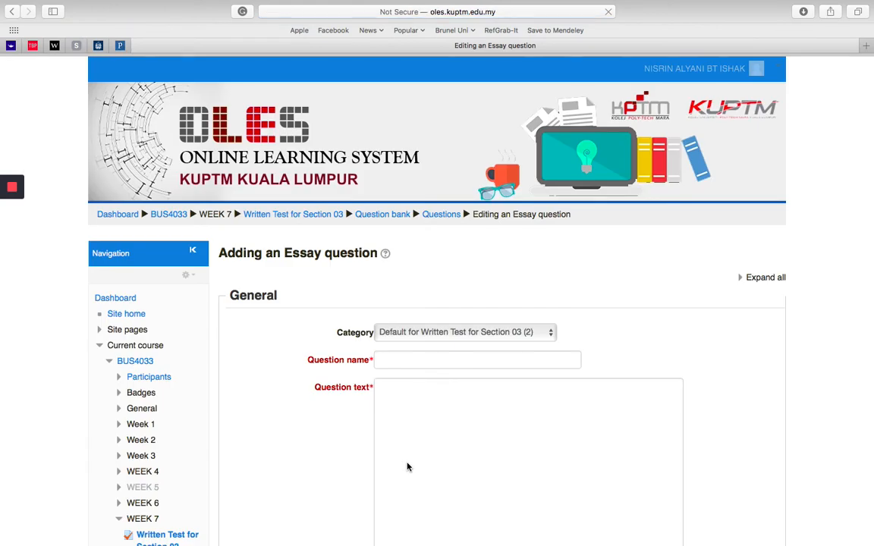
Step: Name the new essay question "Question 2 (A)"
left_click(414, 360)
type("Q")
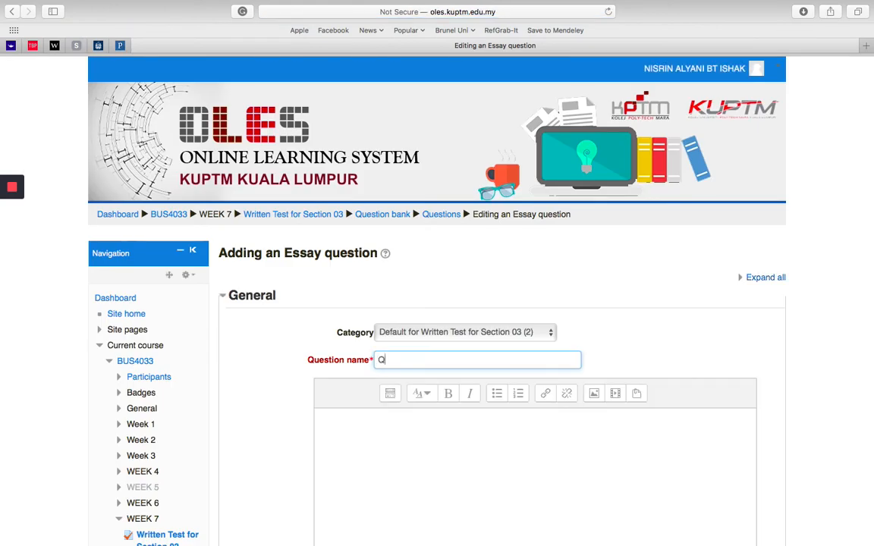
type("uestion 2 (A")
Step: Copy the wording of question 2(a) on benefits of free trade from the Word test paper and paste it as the question text
left_click(389, 435)
key("super+Tab")
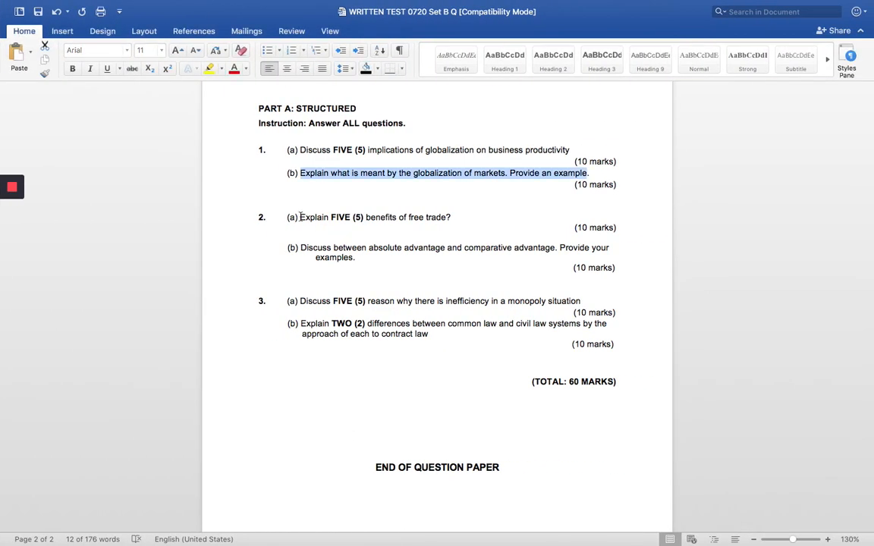
triple_click(331, 217)
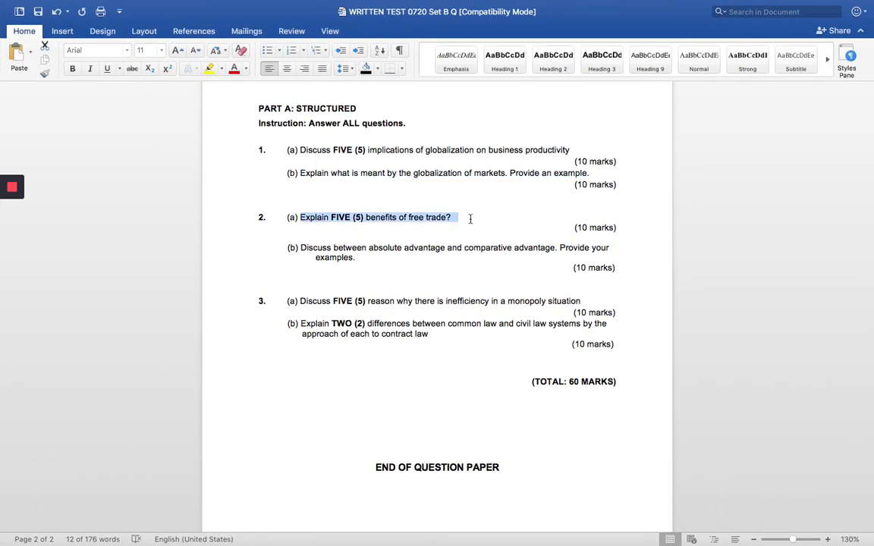
right_click(433, 218)
left_click(441, 235)
key("super+Tab")
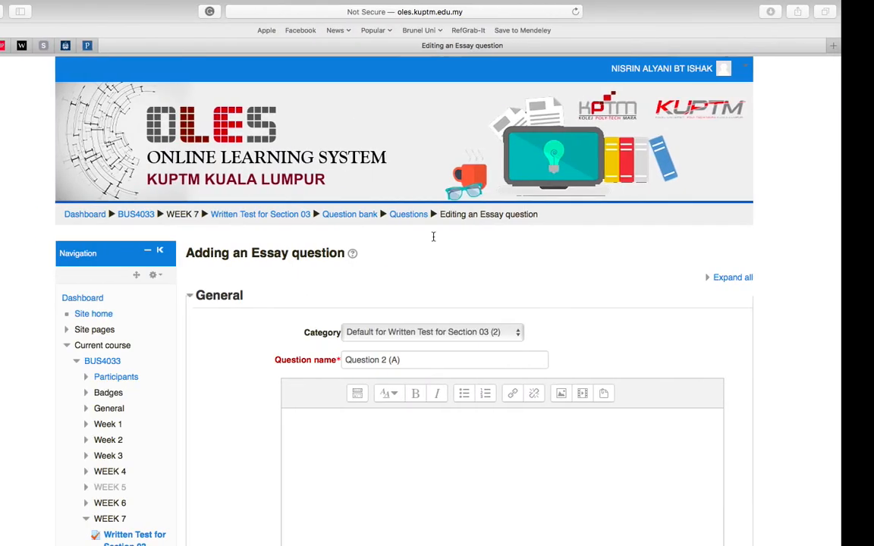
key("super+v")
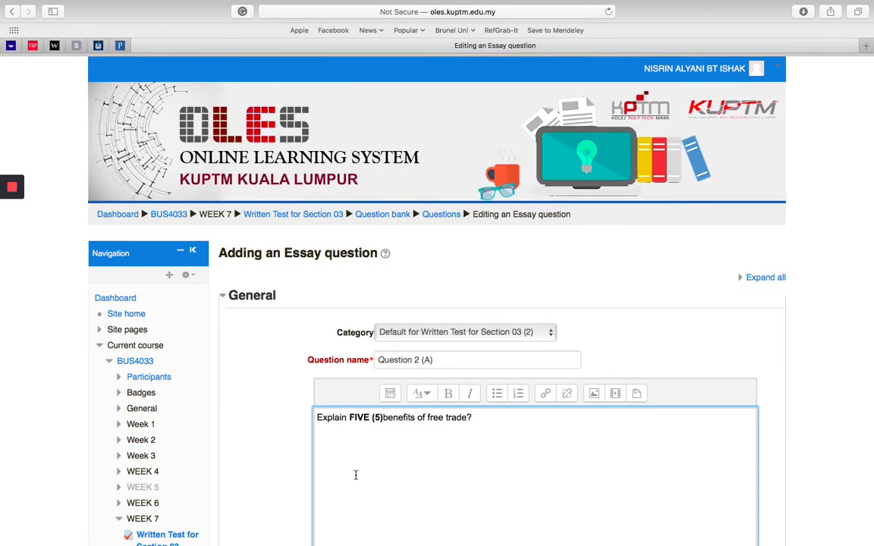
Step: Set the default mark of Question 2 (A) to 10
scroll(356, 475, "down", 10)
left_click(402, 287)
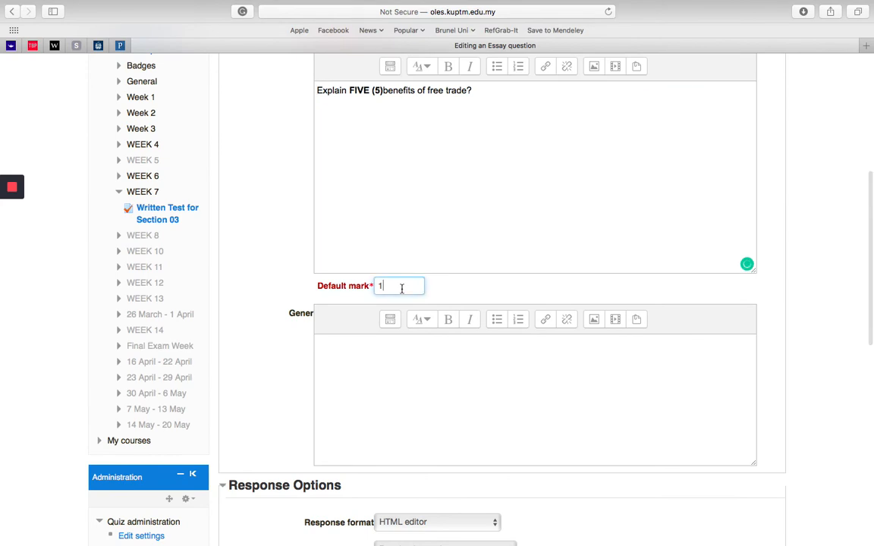
type("0")
Step: In the Response Options of Question 2 (A), set the input box size to 20 lines and allow 1 attachment
scroll(252, 405, "down", 10)
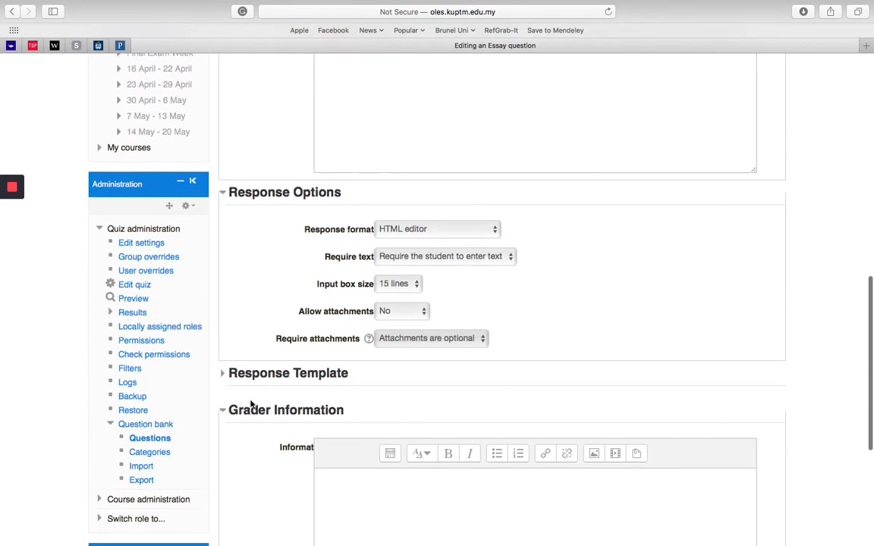
left_click(409, 262)
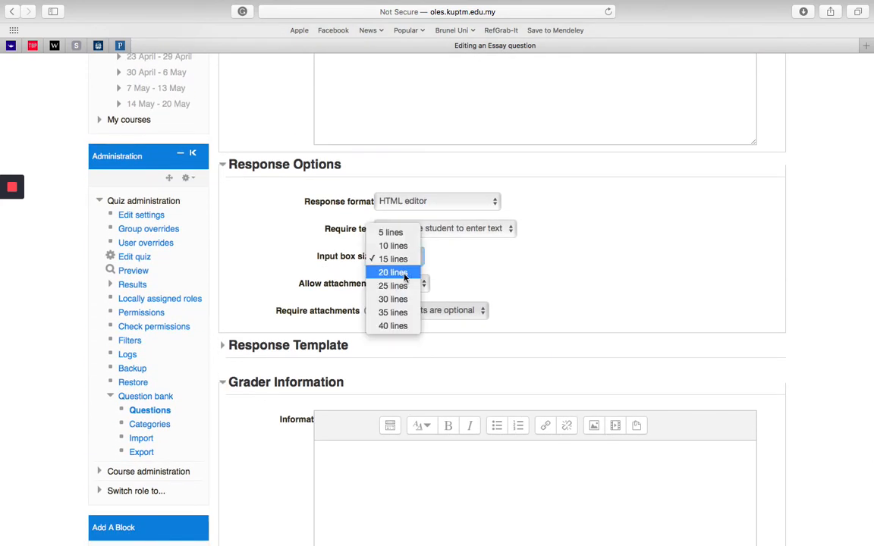
left_click(398, 271)
left_click(416, 286)
left_click(414, 300)
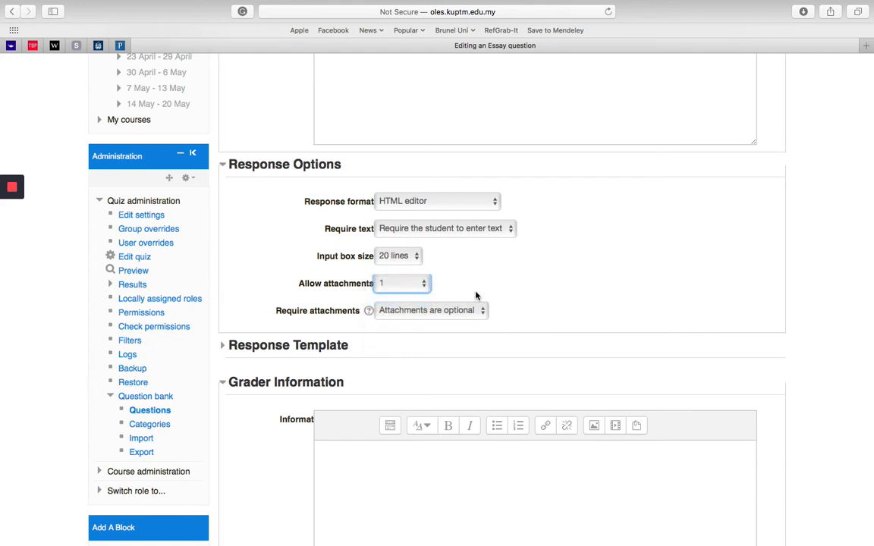
Step: Briefly check the Response Template section, leave it collapsed, and save Question 2 (A) to return to the quiz
scroll(471, 300, "down", 3)
scroll(416, 322, "down", 1)
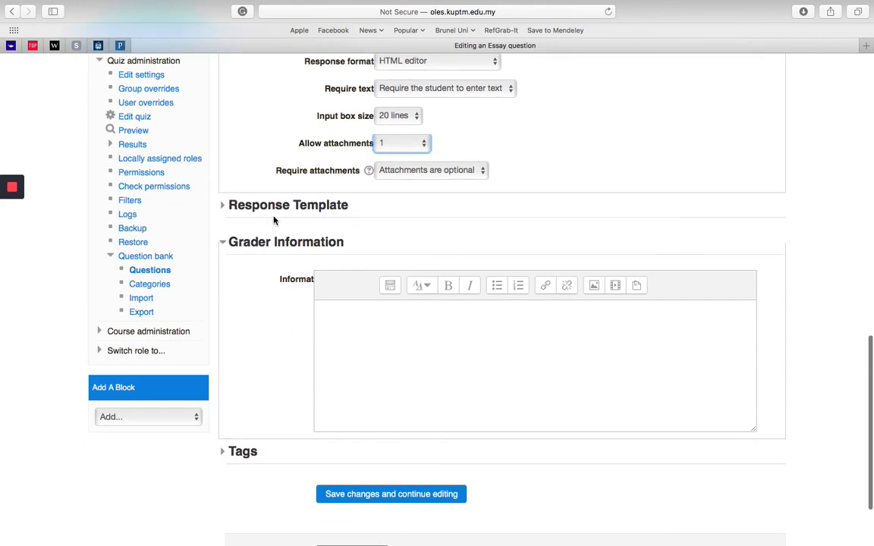
left_click(225, 207)
left_click(225, 207)
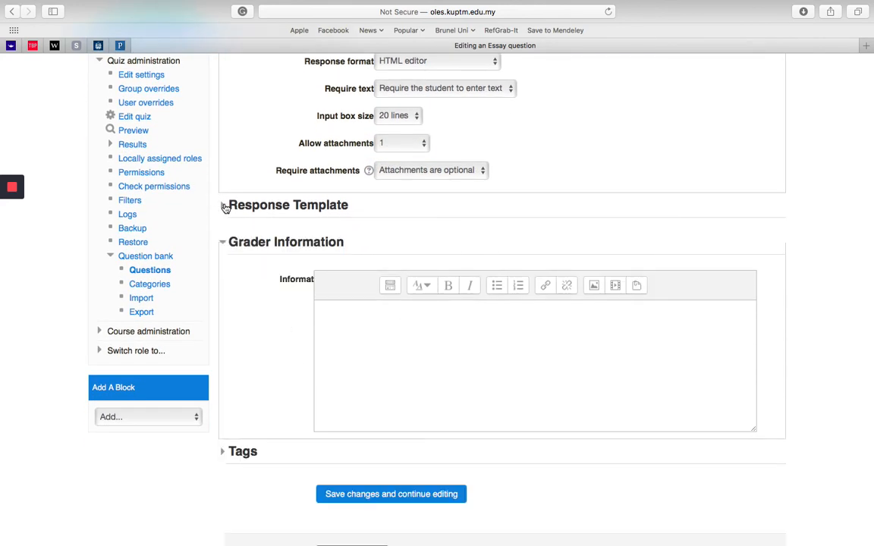
left_click(373, 498)
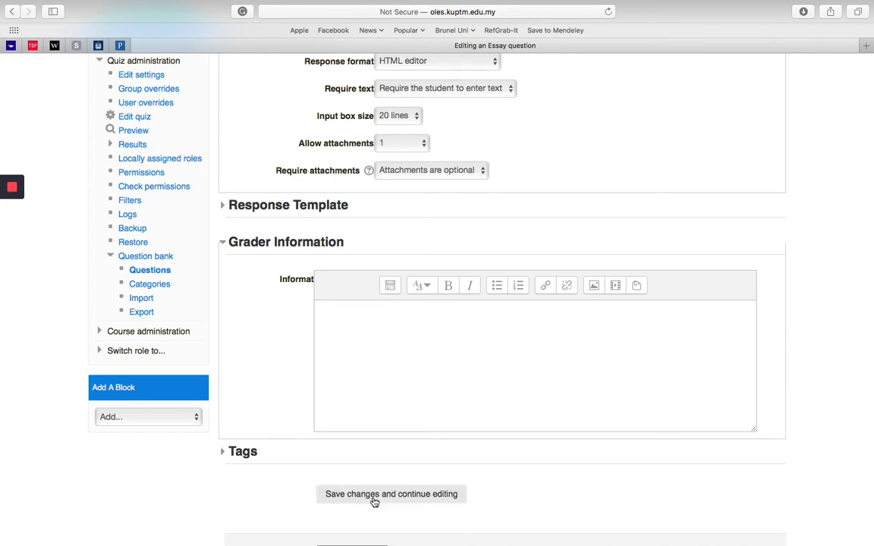
scroll(285, 516, "down", 3)
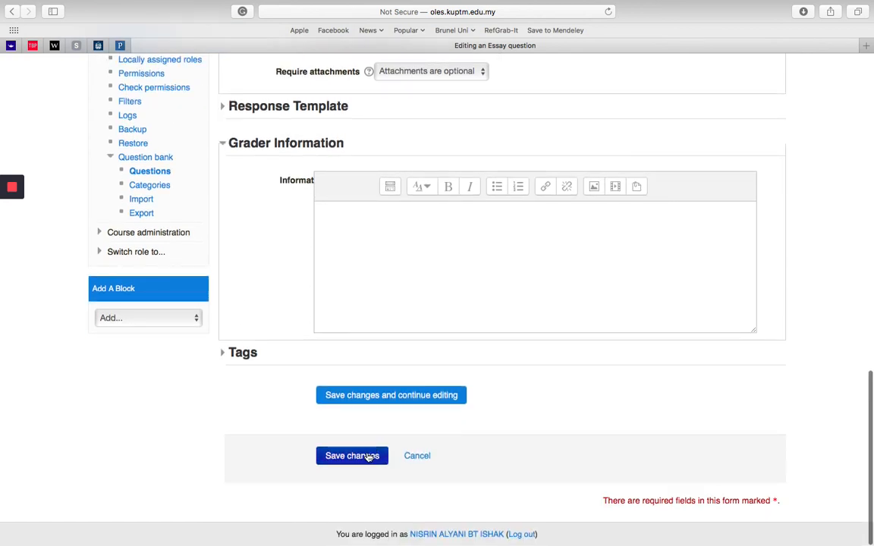
left_click(368, 456)
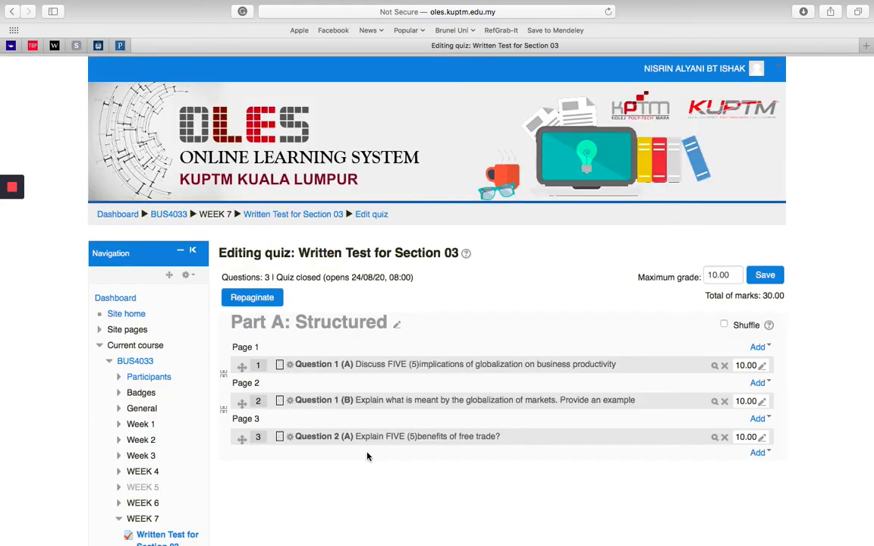
Step: Add a new Essay question at the end of Part A and name it Question 2 (B)
scroll(367, 456, "down", 3)
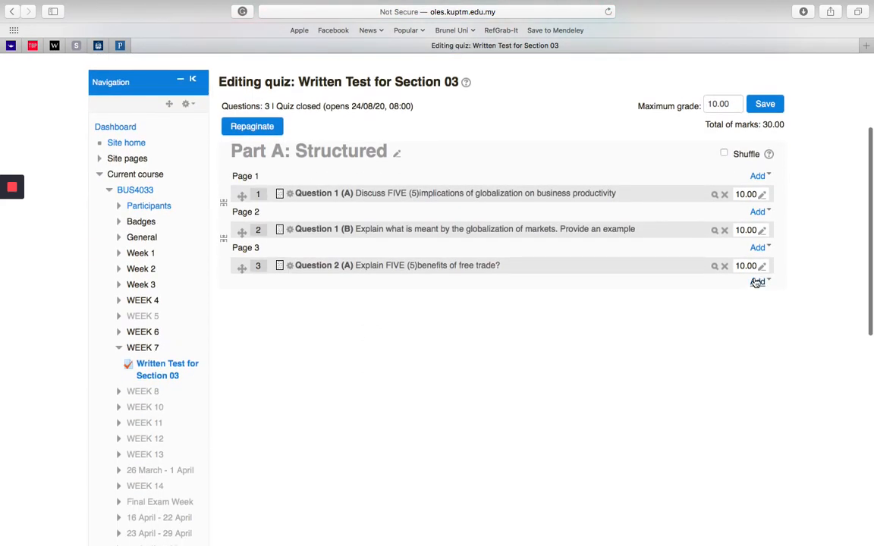
left_click(758, 282)
left_click(722, 233)
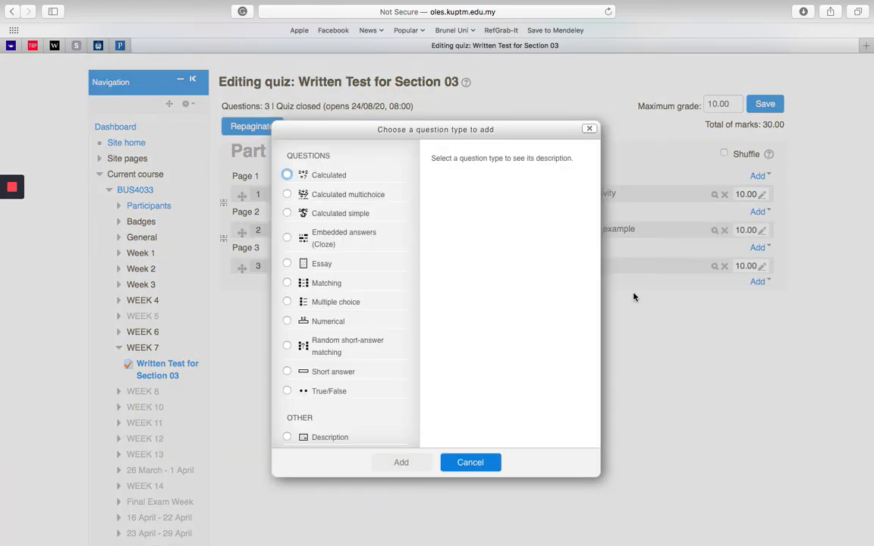
left_click(288, 263)
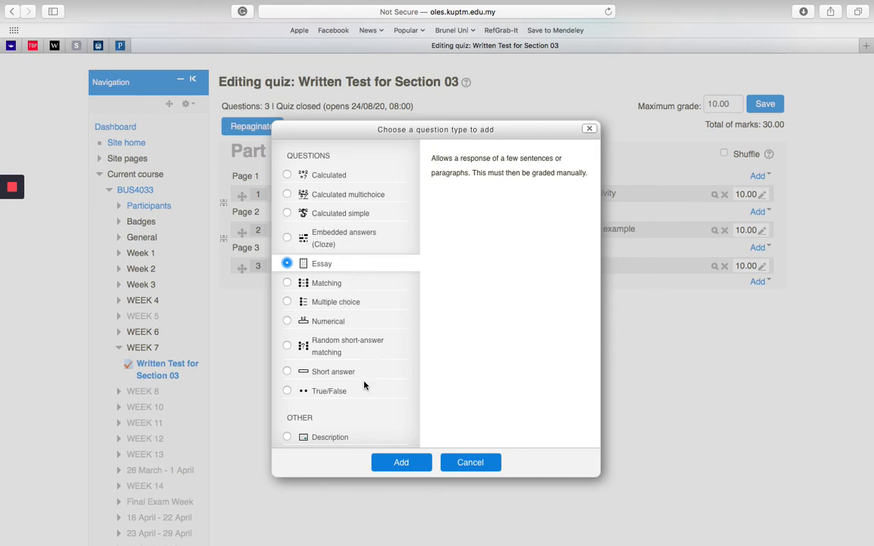
left_click(393, 463)
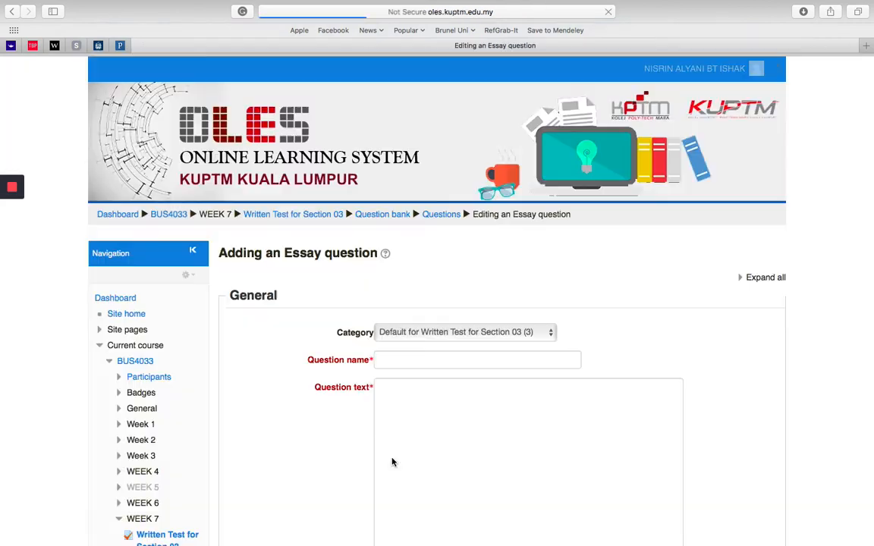
left_click(399, 361)
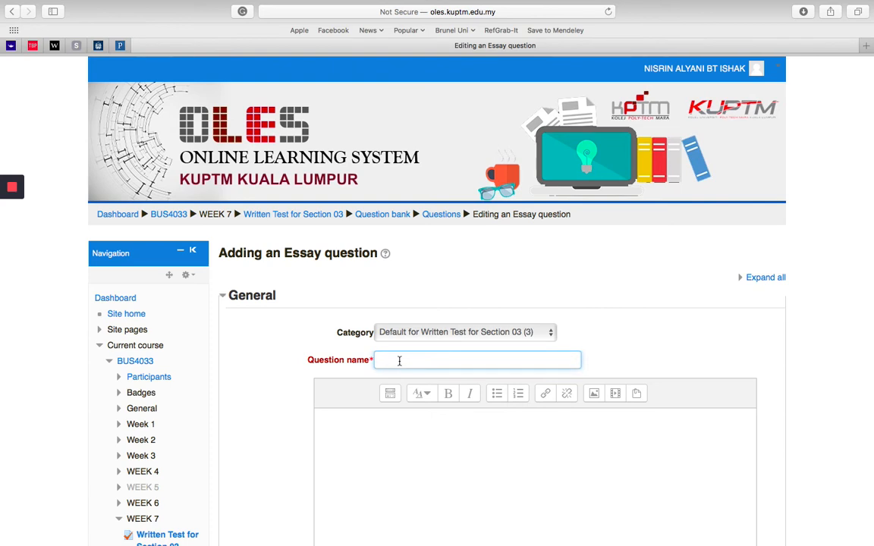
type("Question 2 (B)")
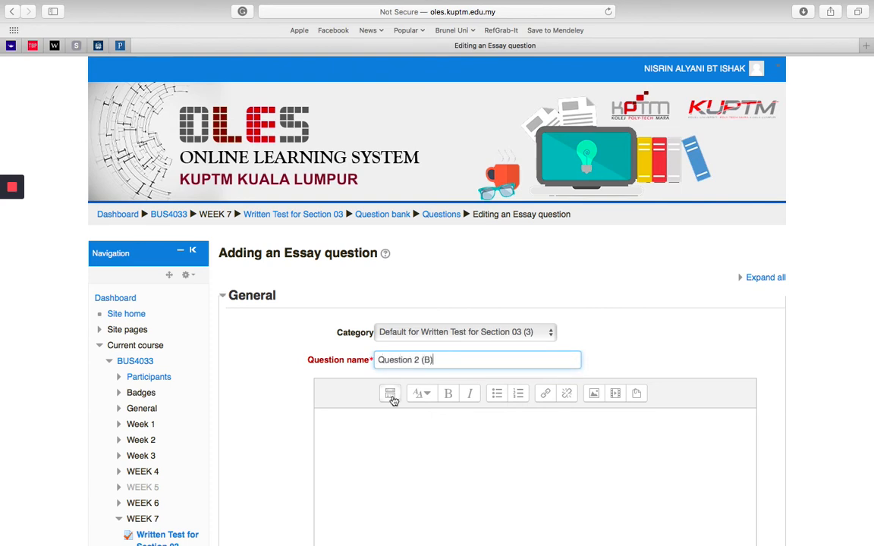
Step: Copy the wording of question 2(b) on absolute and comparative advantage from the Word test paper and paste it as the question text
left_click(383, 433)
key("ctrl+Right")
left_click_drag(455, 218, 311, 256)
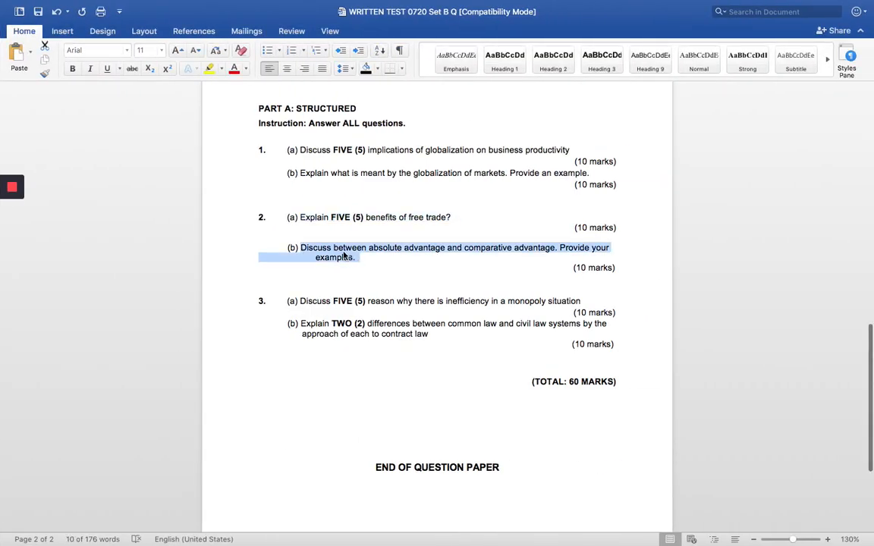
right_click(346, 253)
left_click(365, 269)
key("ctrl+Left")
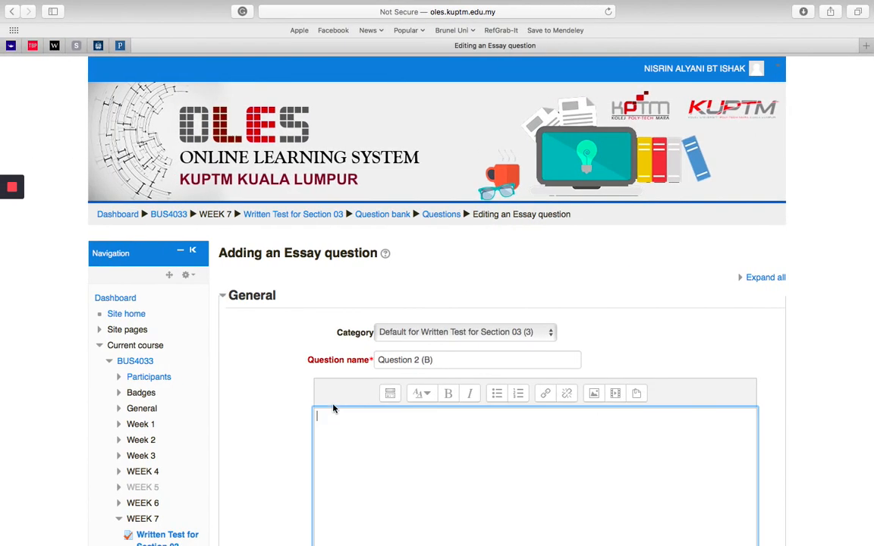
key("super+v")
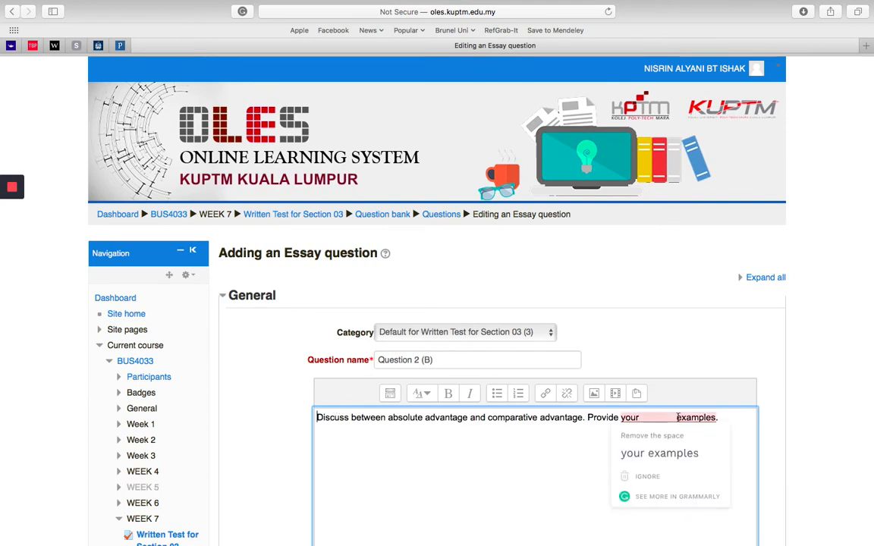
Step: Remove the extra spaces before "examples" in the pasted question text
left_click(678, 418)
key("BackSpace")
key("BackSpace")
key("BackSpace")
key("BackSpace")
key("BackSpace")
key("BackSpace")
key("BackSpace")
key("BackSpace")
key("BackSpace")
key("BackSpace")
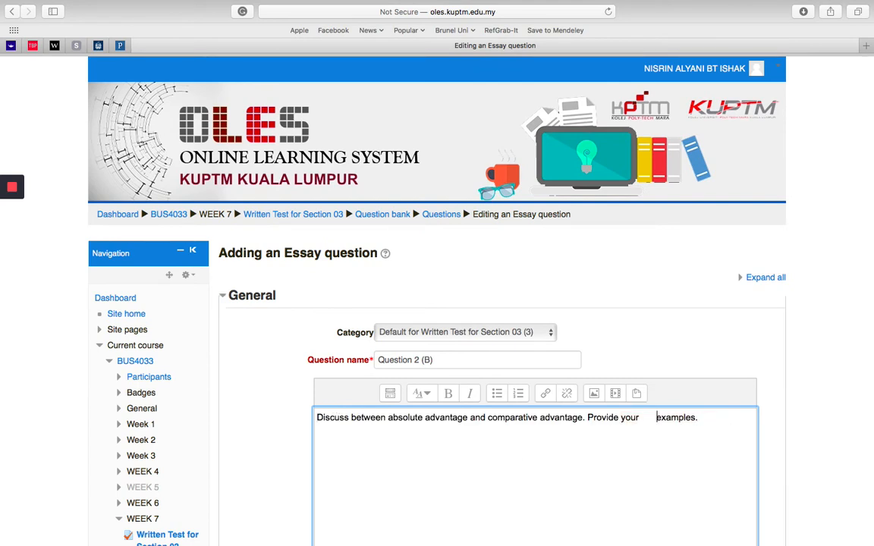
key("BackSpace")
key("BackSpace")
Step: Set the default mark of Question 2 (B) to 10
scroll(581, 487, "down", 5)
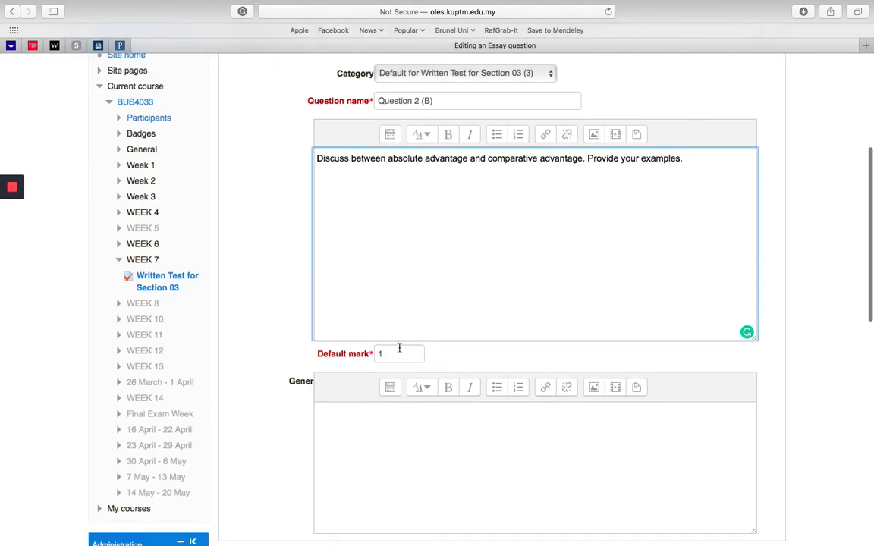
left_click(399, 351)
type("0")
Step: In the Response Options of Question 2 (B), set the input box size to 20 lines and allow 1 attachment
scroll(353, 410, "down", 6)
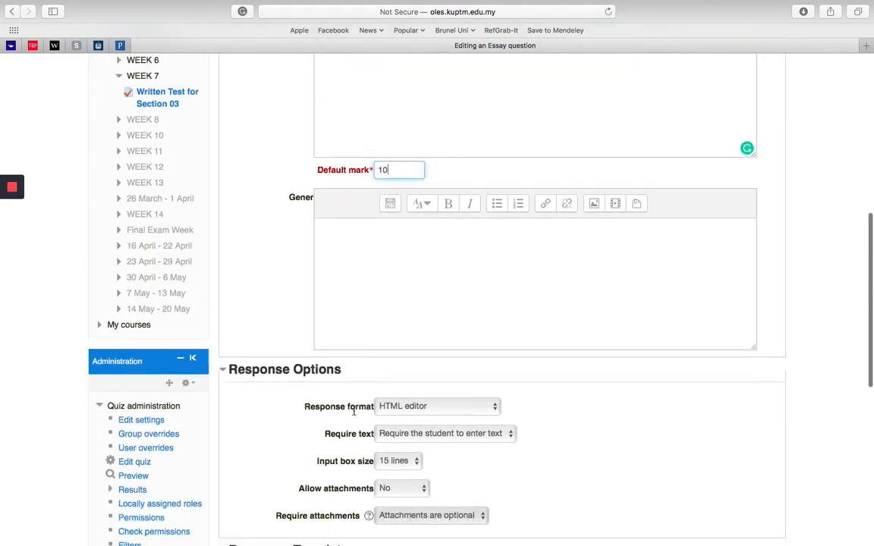
left_click(396, 337)
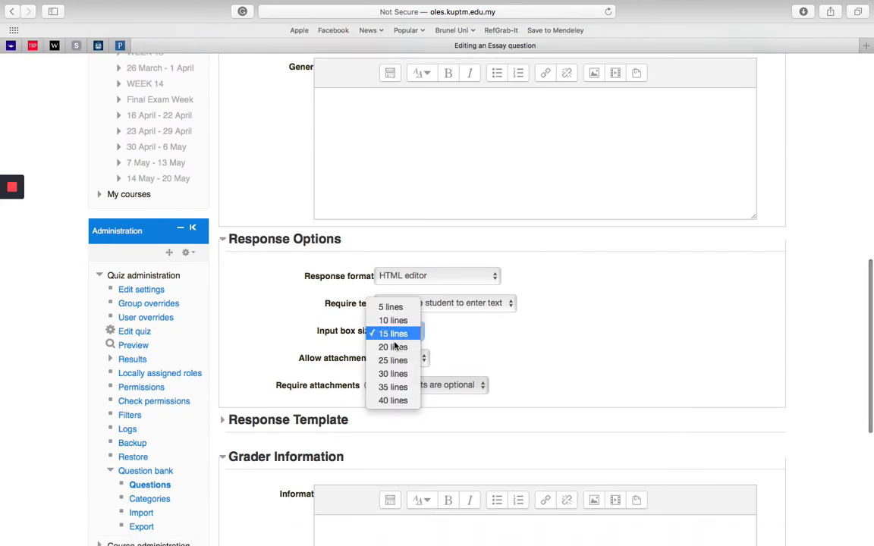
left_click(396, 345)
left_click(409, 360)
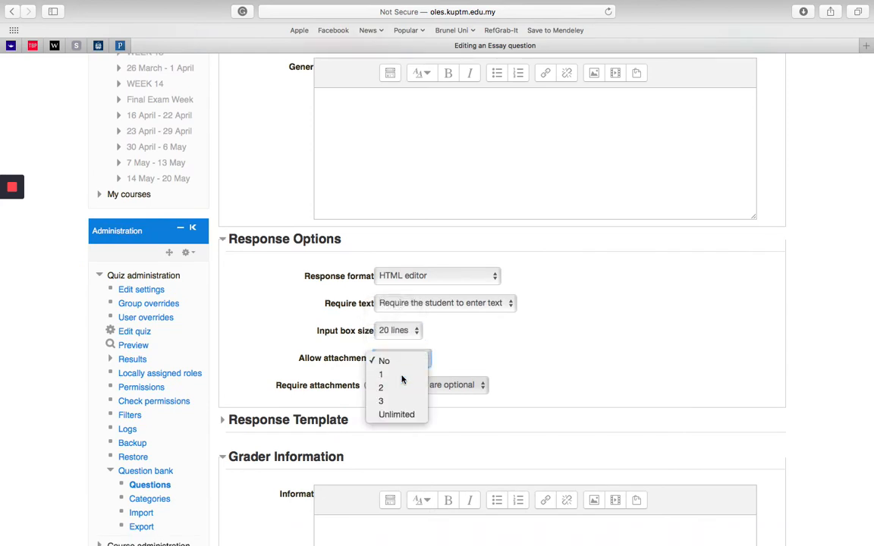
left_click(399, 375)
scroll(485, 357, "down", 1)
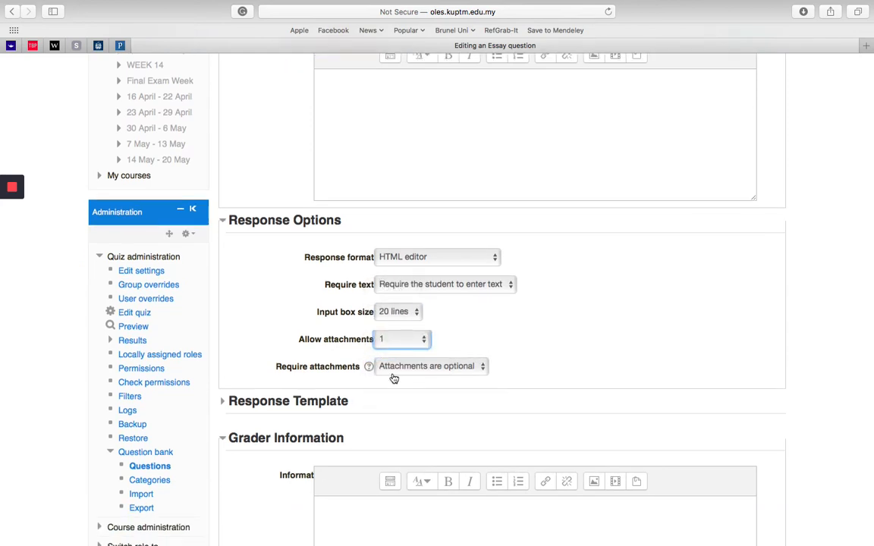
Step: Check the required attachments choices, keep attachments optional, and save Question 2 (B) to return to the quiz
left_click(479, 367)
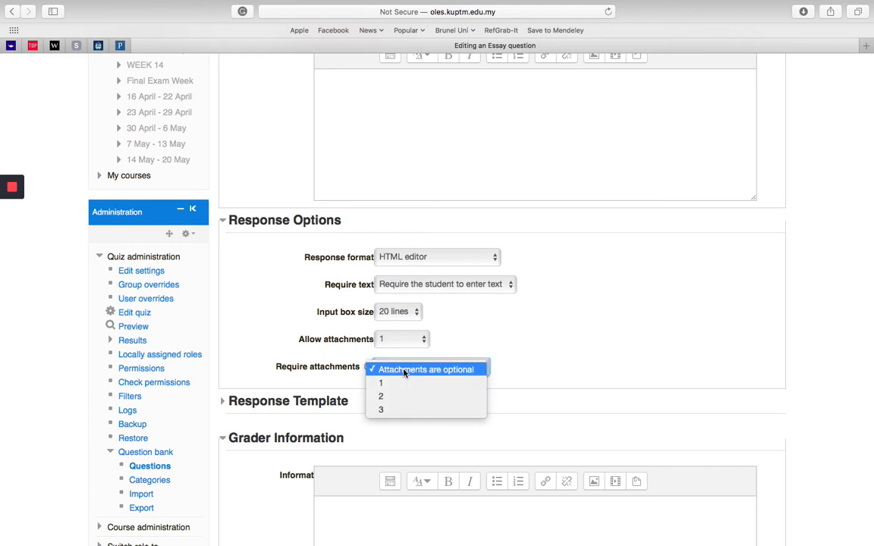
left_click(509, 371)
scroll(511, 372, "down", 5)
scroll(510, 374, "down", 1)
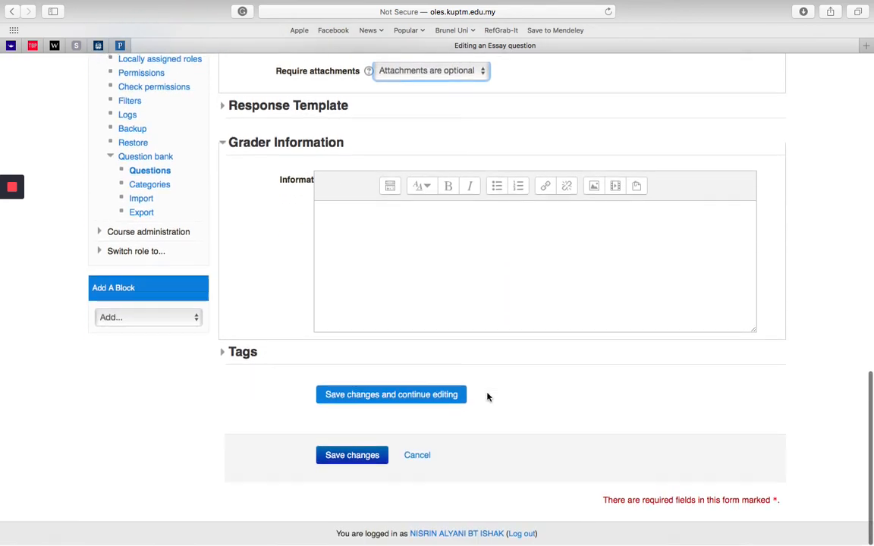
left_click(365, 464)
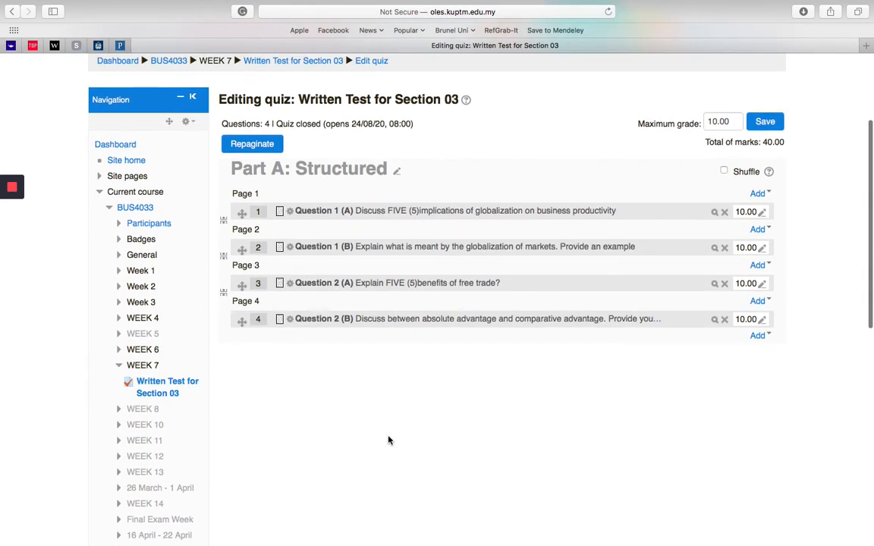
Step: Add another new Essay question at the end of Part A and name it Question 3 (A)
left_click(758, 336)
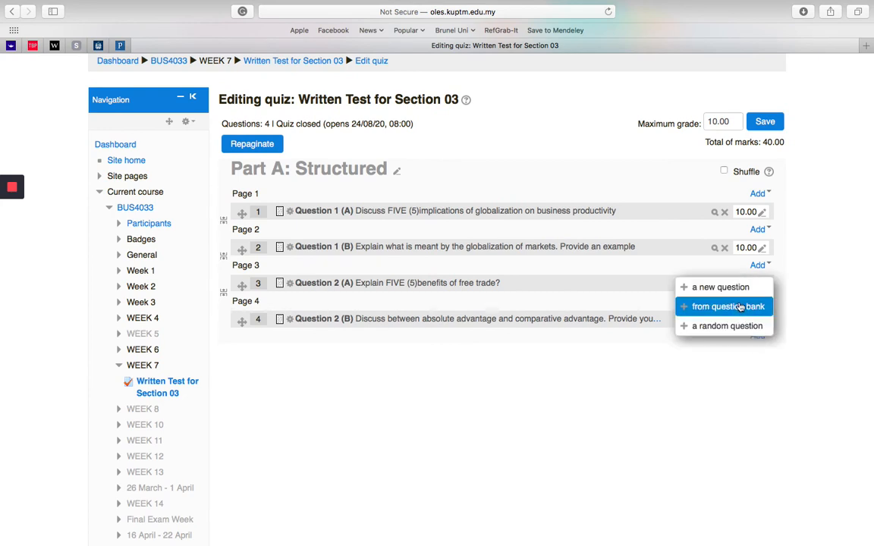
left_click(721, 340)
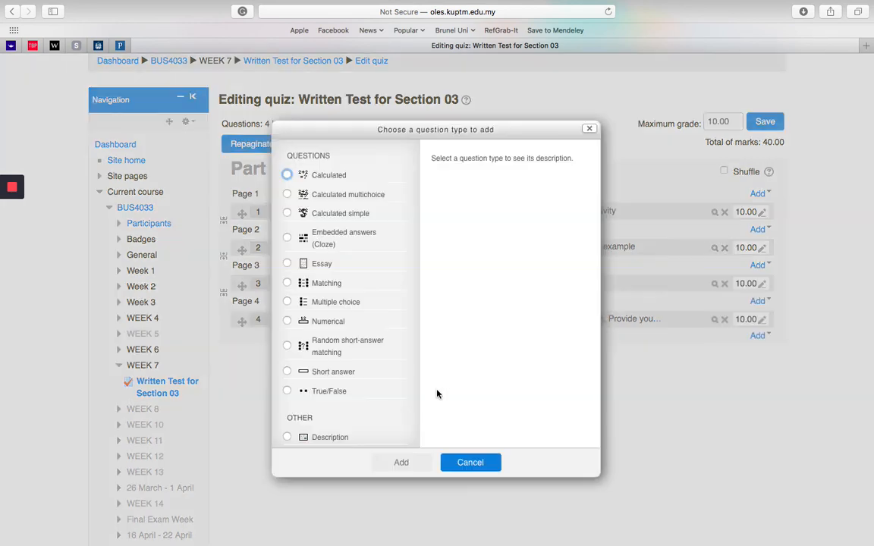
left_click(289, 264)
left_click(412, 464)
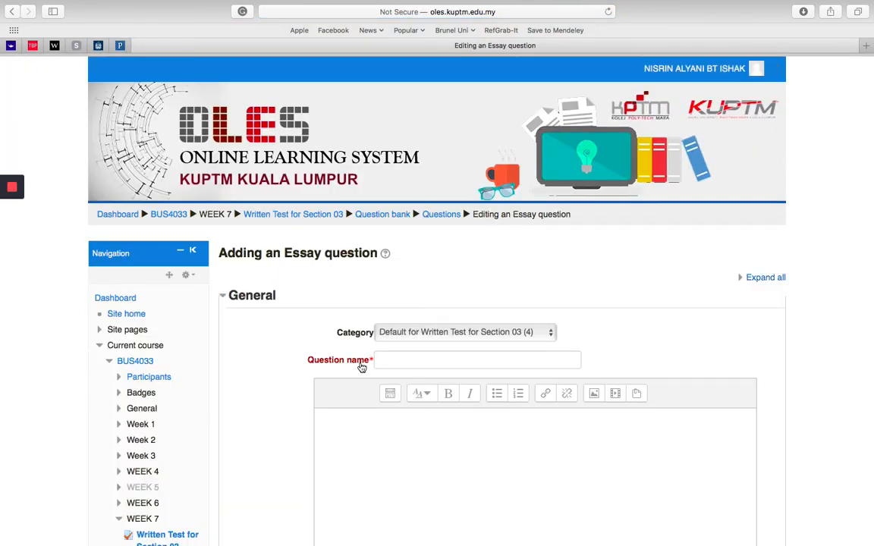
left_click(392, 360)
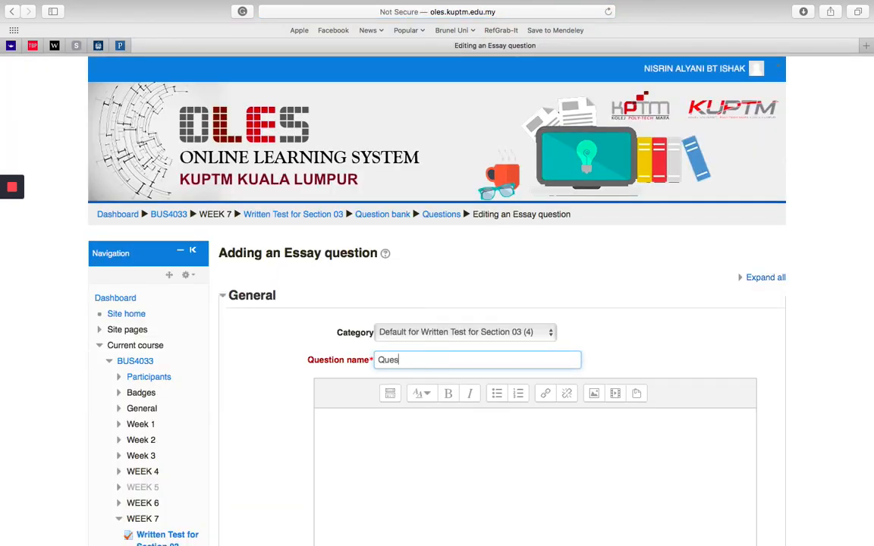
type("Question 3 (A")
Step: Copy question 3(a) on monopoly inefficiency from the Word test paper, paste it as the question text, and insert a space after "FIVE (5)"
key("ctrl+Right")
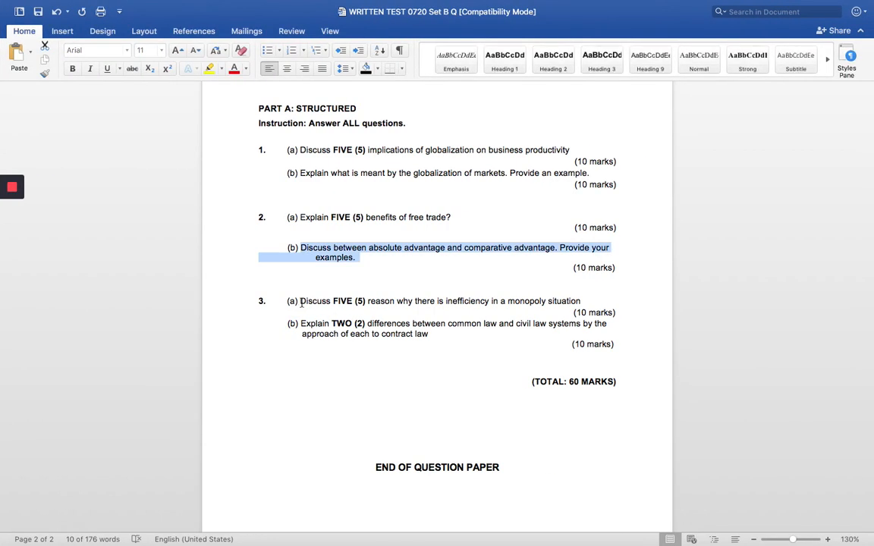
left_click_drag(300, 301, 591, 299)
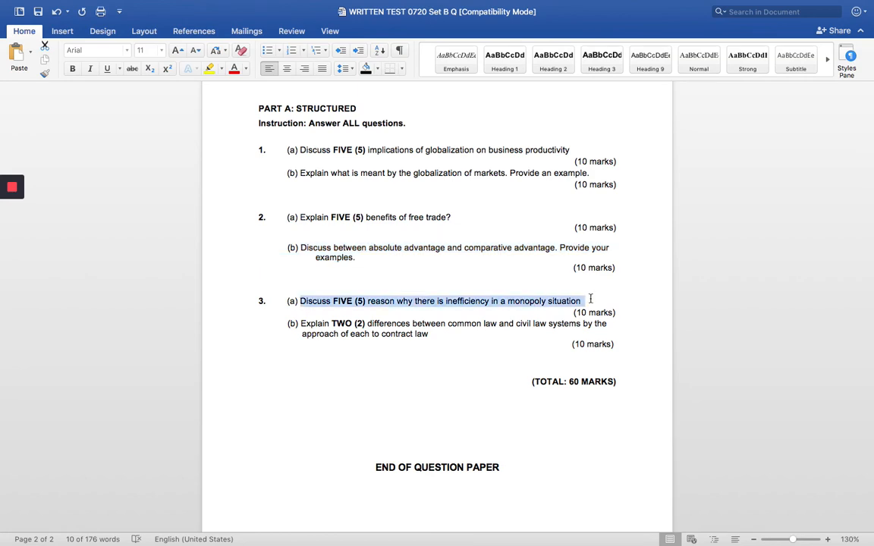
right_click(571, 302)
left_click(579, 281)
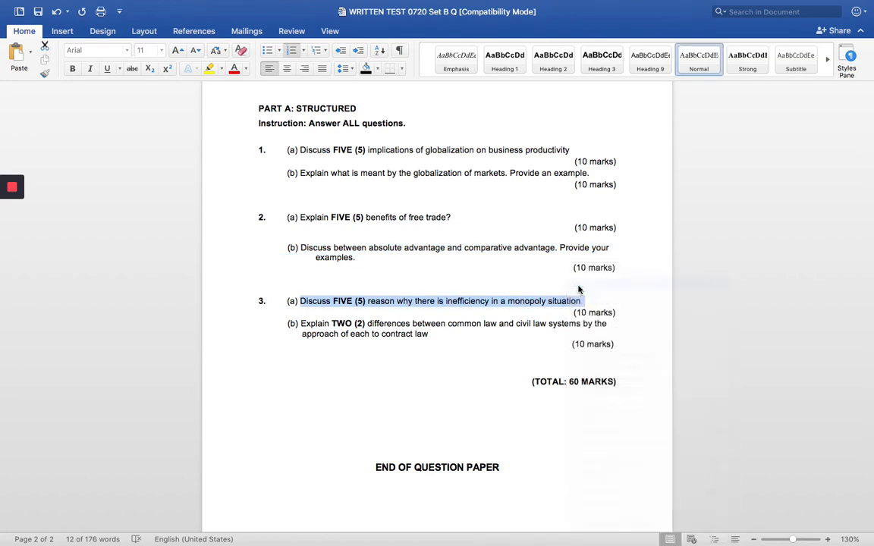
key("ctrl+Left")
left_click(375, 422)
key("super+v")
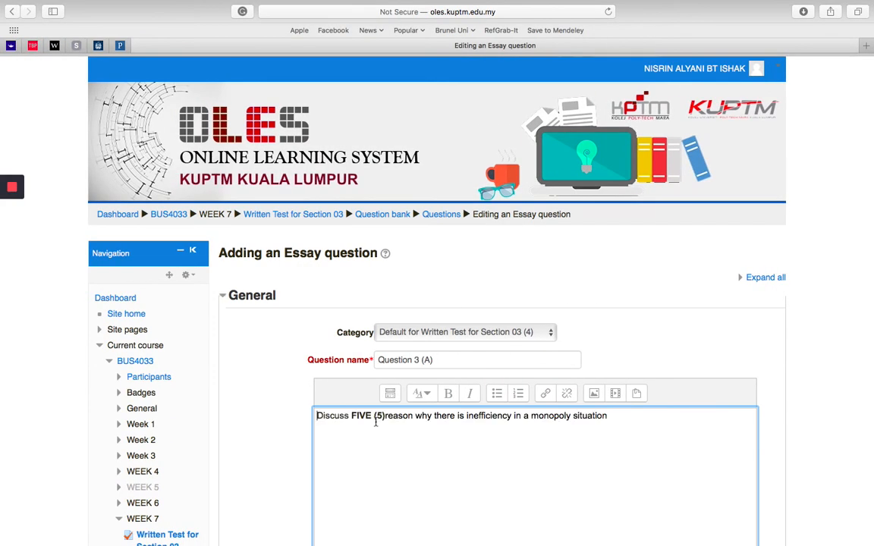
left_click(386, 416)
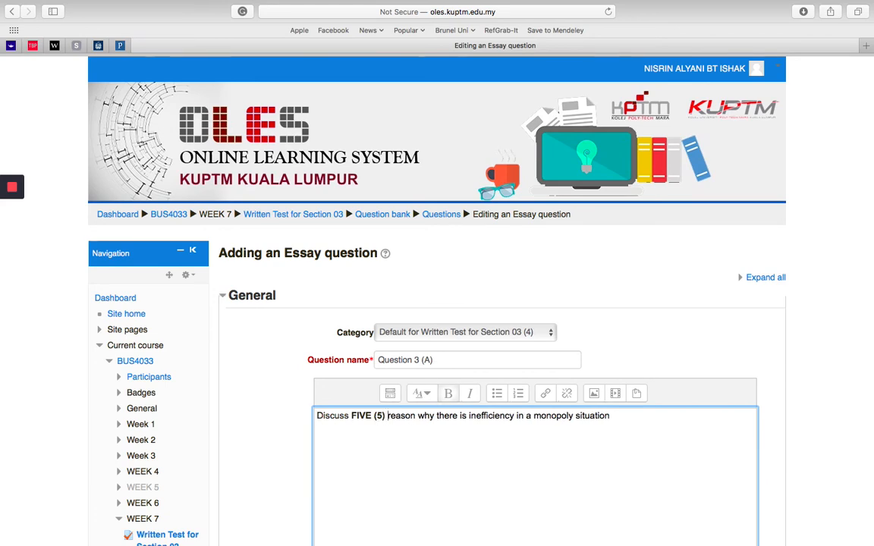
Step: Set the default mark of Question 3 (A) to 10
scroll(452, 421, "down", 5)
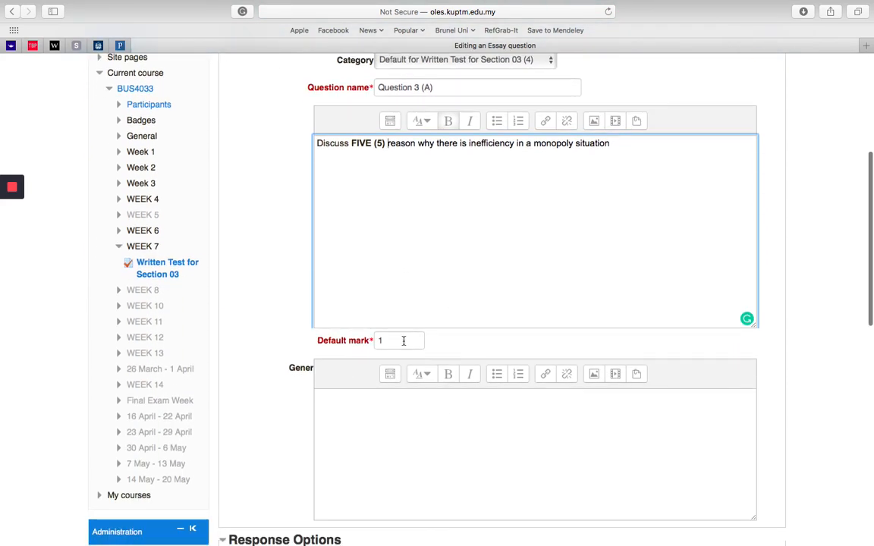
left_click(405, 340)
type("0")
left_click(371, 402)
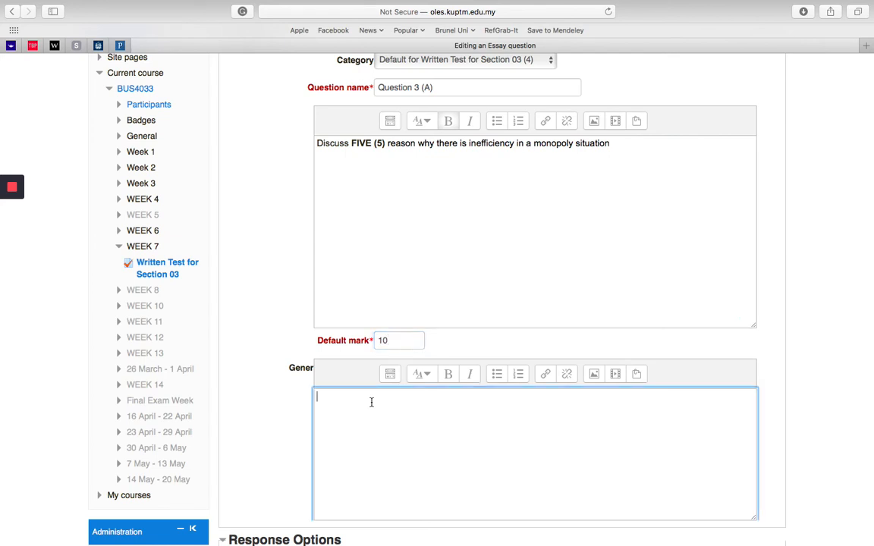
Step: In the Response Options of Question 3 (A), set the input box size to 20 lines and allow 1 attachment
scroll(371, 402, "down", 3)
scroll(264, 360, "down", 4)
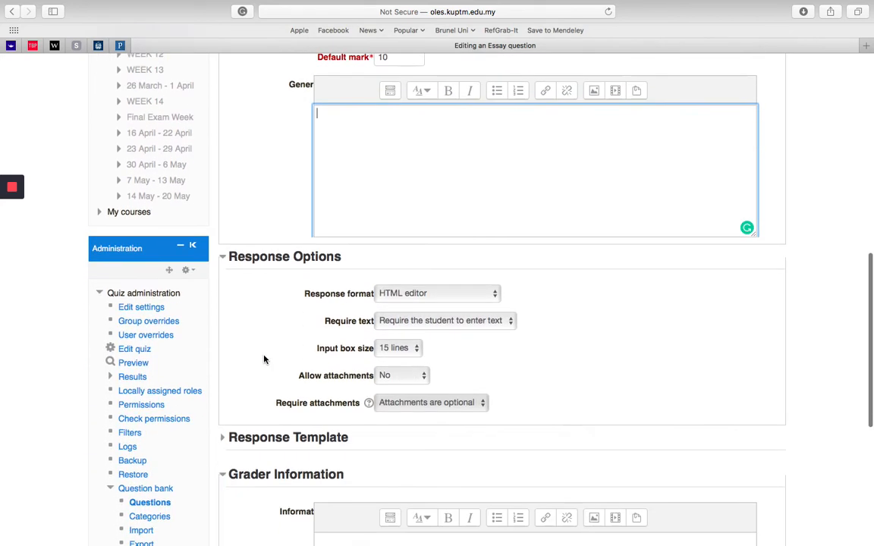
left_click(403, 343)
left_click(404, 358)
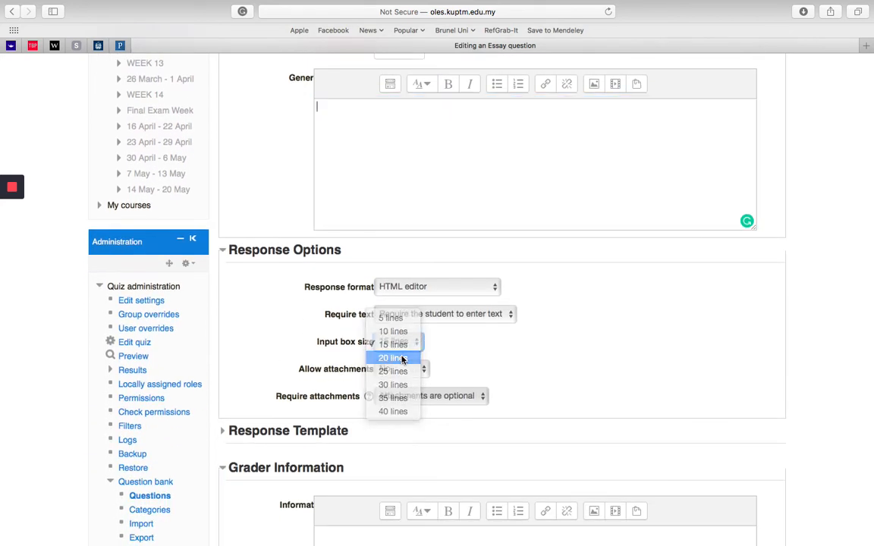
scroll(451, 362, "down", 2)
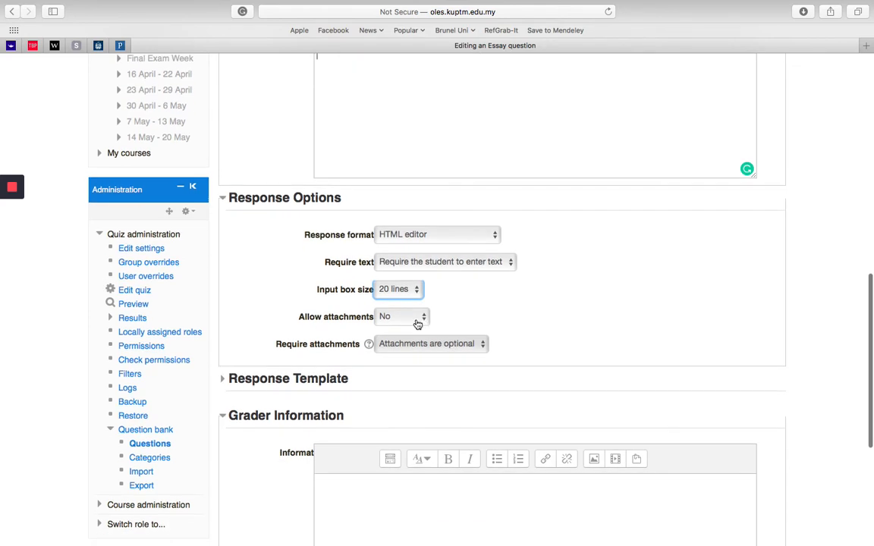
left_click(409, 321)
left_click(407, 335)
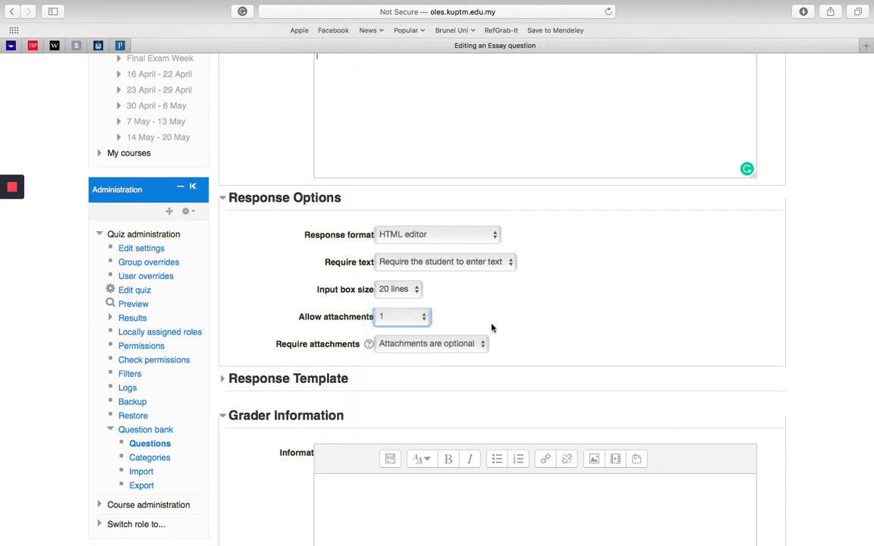
Step: Collapse the Grader Information section and save Question 3 (A) to return to the quiz
scroll(333, 355, "down", 4)
left_click(224, 226)
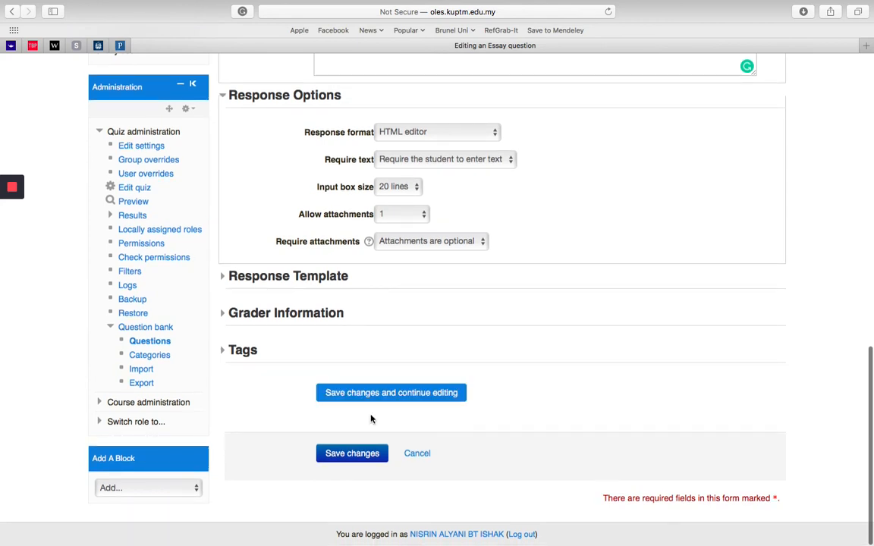
left_click(354, 456)
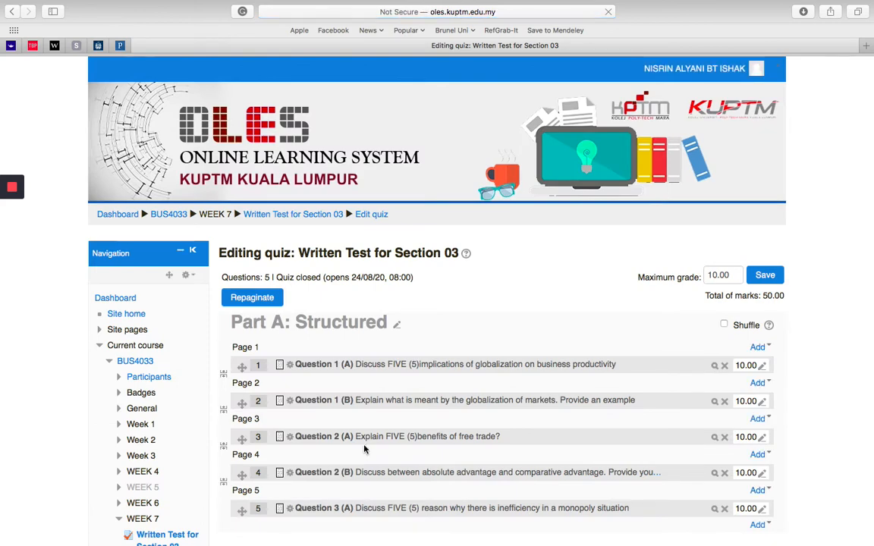
Step: Add a new Essay question at the end of Part A, after Question 3 (A)
scroll(457, 400, "down", 5)
left_click(758, 297)
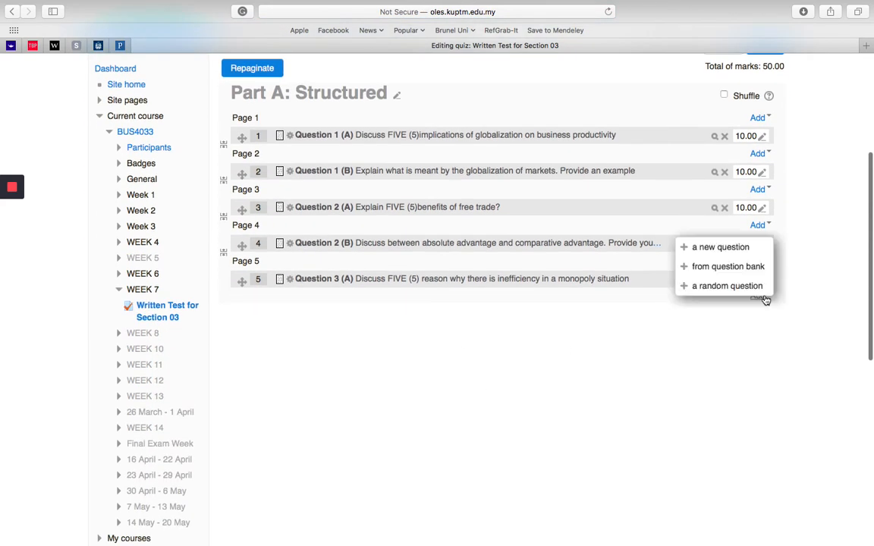
left_click(720, 248)
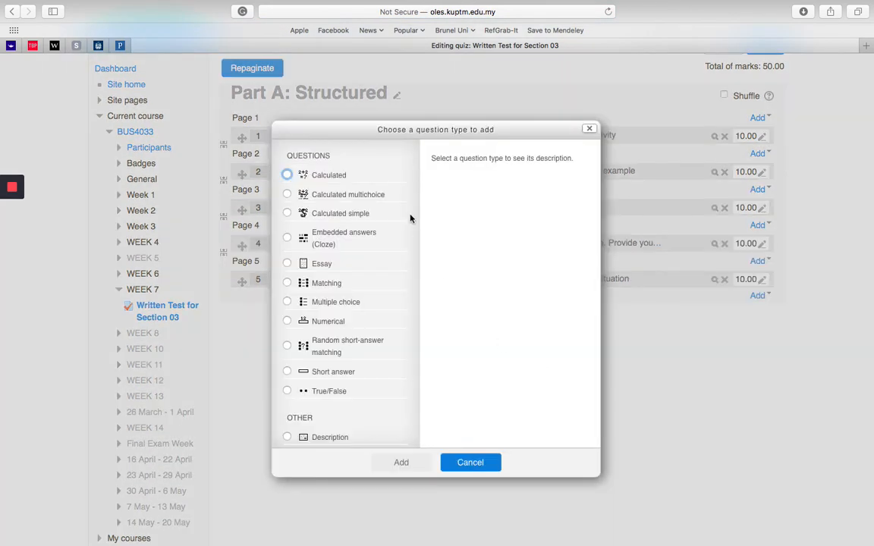
left_click(287, 264)
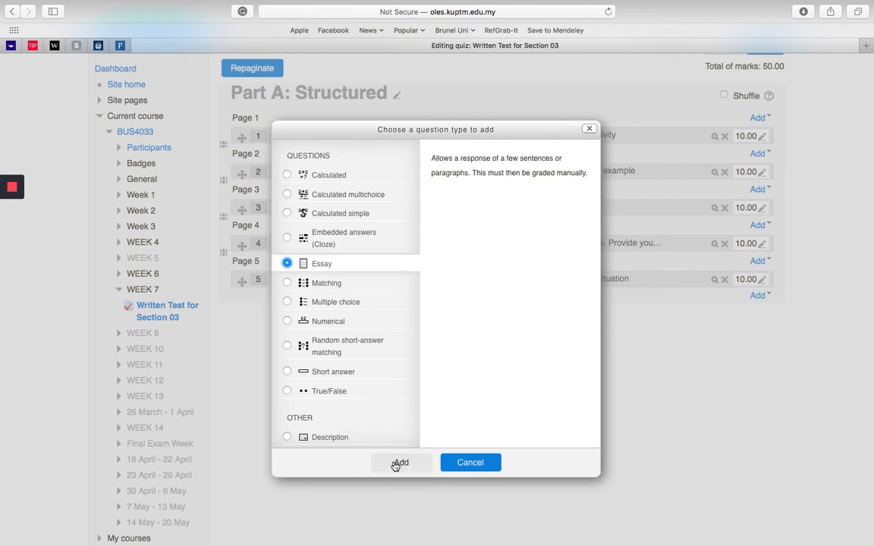
left_click(400, 463)
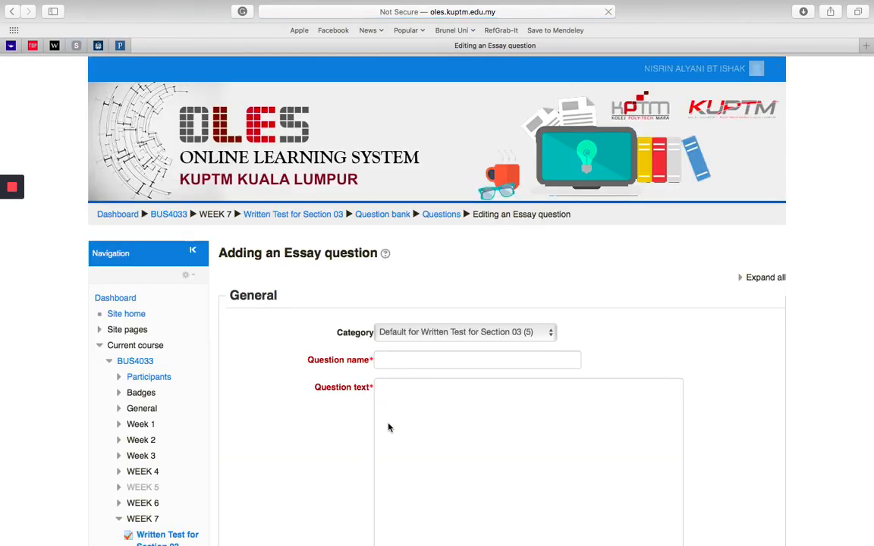
Step: Copy question 3(b) on common law and civil law differences from the Word test paper and paste it as the question text
left_click(395, 362)
key("ctrl+Right")
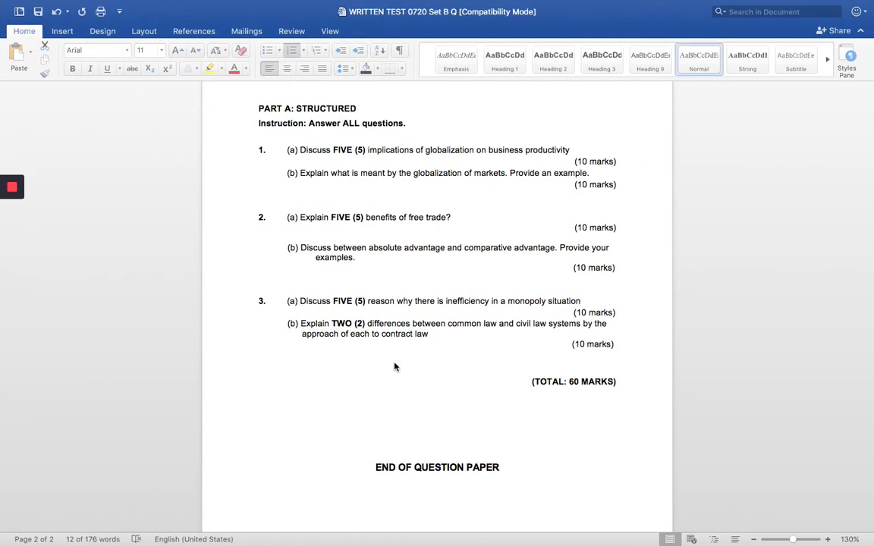
left_click_drag(302, 324, 446, 336)
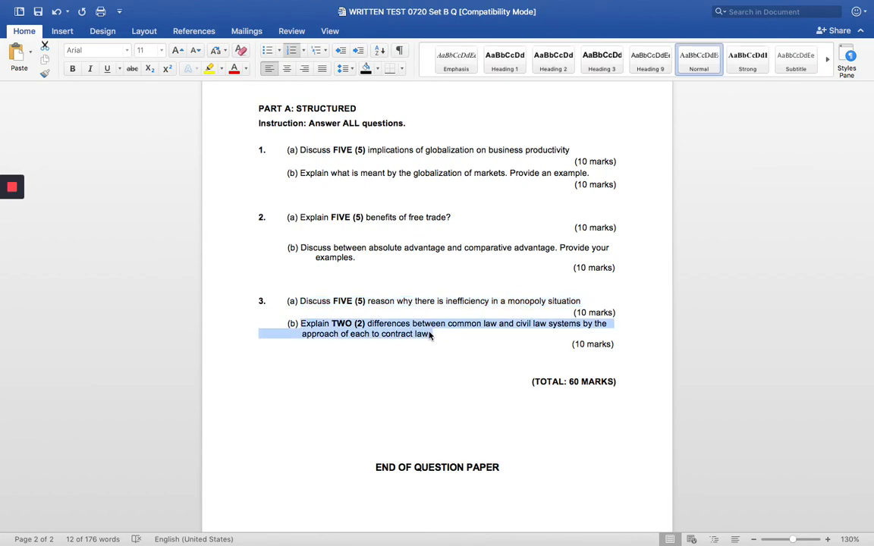
right_click(357, 331)
left_click(406, 343)
key("ctrl+Left")
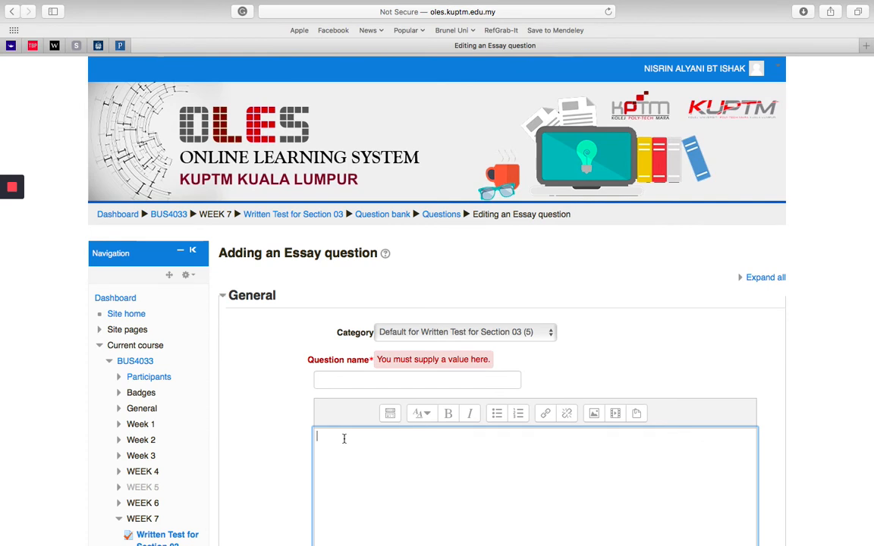
key("super+v")
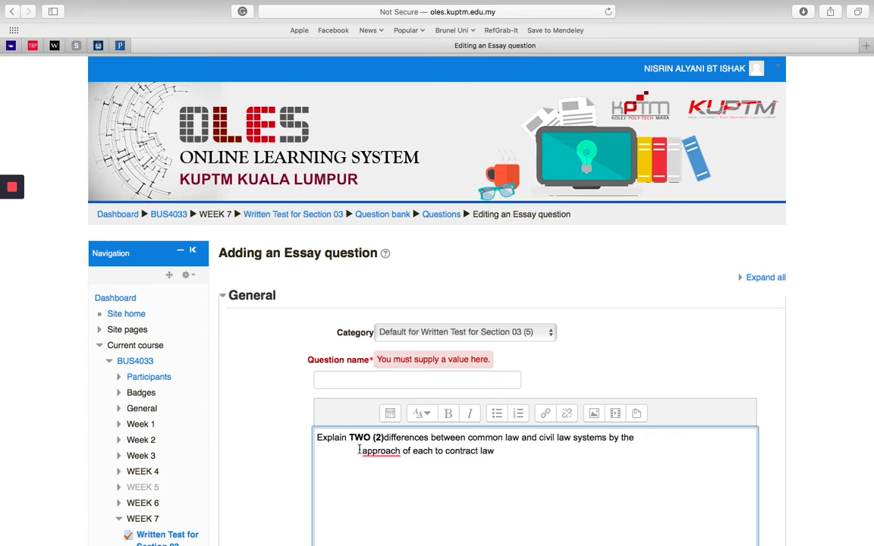
Step: Remove the extra spacing and line break before "approach" so the pasted question text runs on continuously
left_click(360, 450)
key("BackSpace")
key("BackSpace")
key("BackSpace")
key("BackSpace")
key("BackSpace")
key("BackSpace")
key("BackSpace")
key("BackSpace")
key("BackSpace")
key("BackSpace")
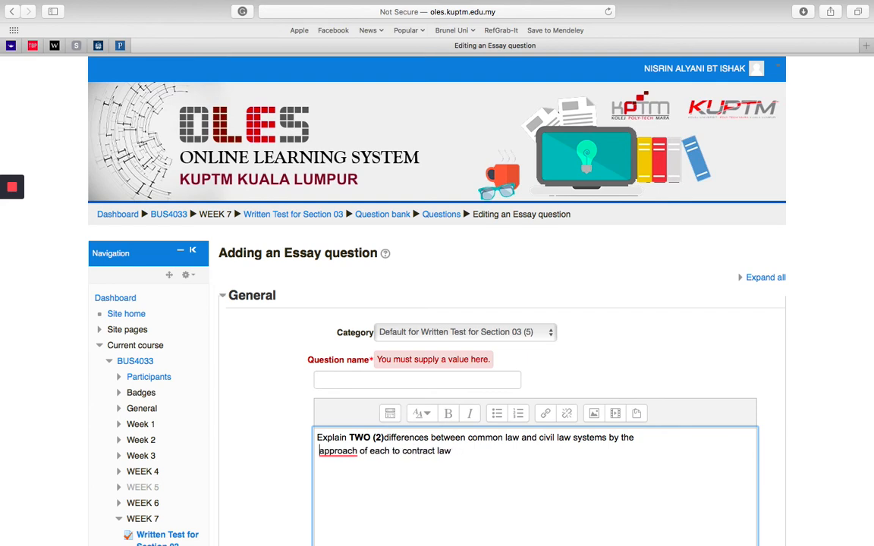
key("BackSpace")
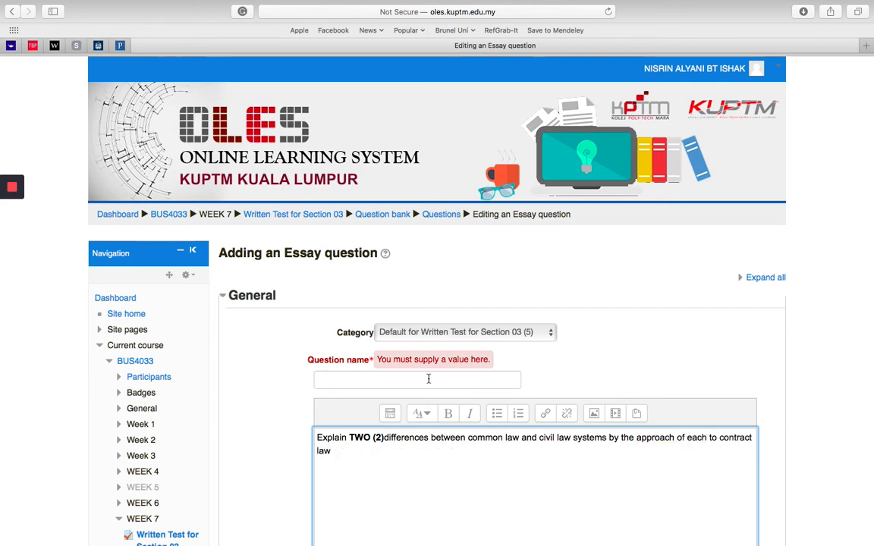
Step: Name the new essay question "Question 3 (B)"
left_click(429, 379)
type("Question")
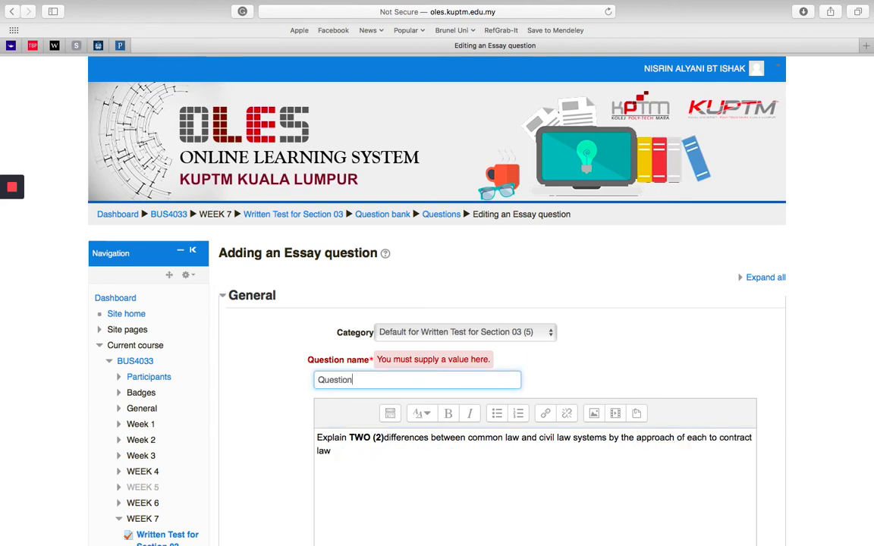
type(" 3 (B)")
left_click(414, 461)
Step: Keep Question 3 (B) in the category Default for Written Test for Section 03 and set its default mark to 10
scroll(414, 461, "down", 6)
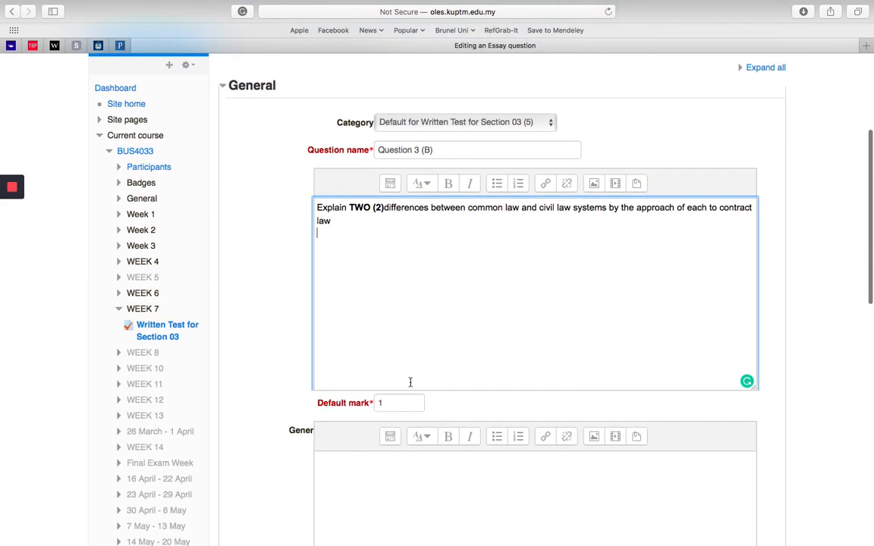
left_click(495, 121)
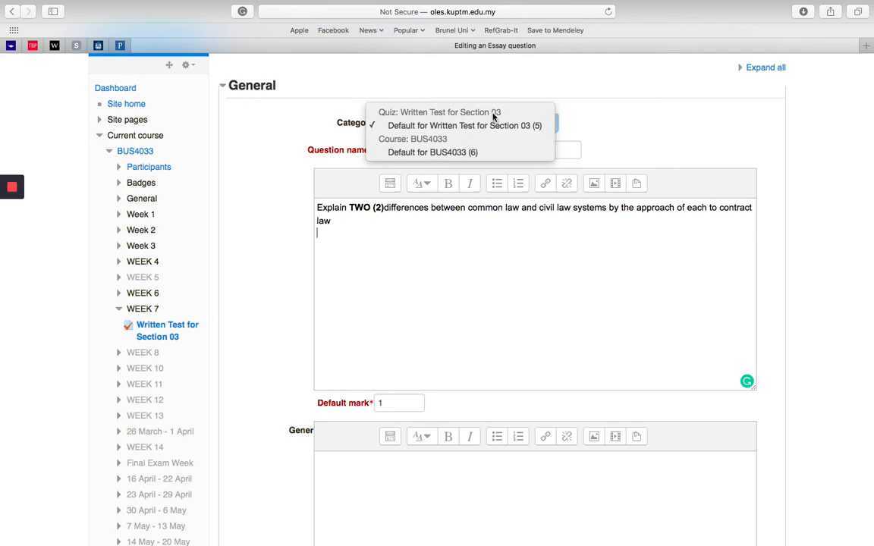
left_click(491, 126)
left_click(391, 400)
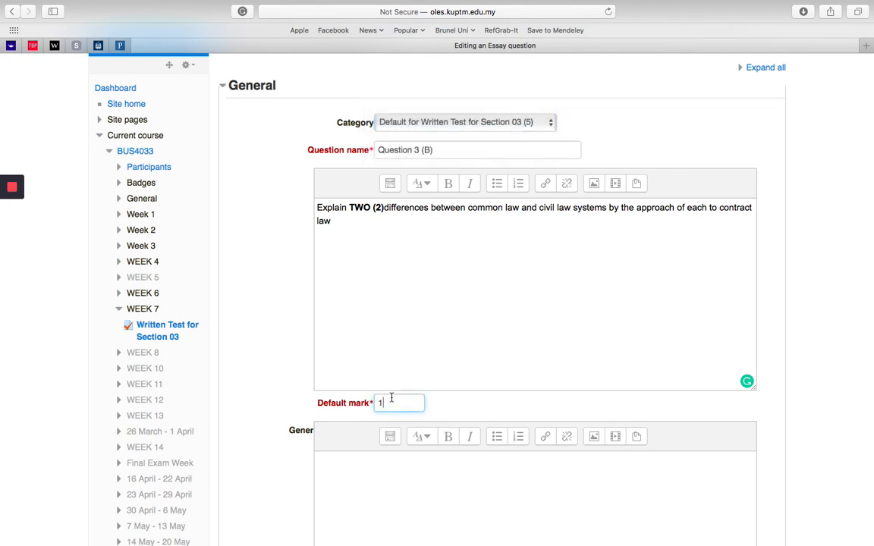
Step: In the Response Options of Question 3 (B), set the input box size to 20 lines and allow 1 attachment
scroll(413, 341, "down", 10)
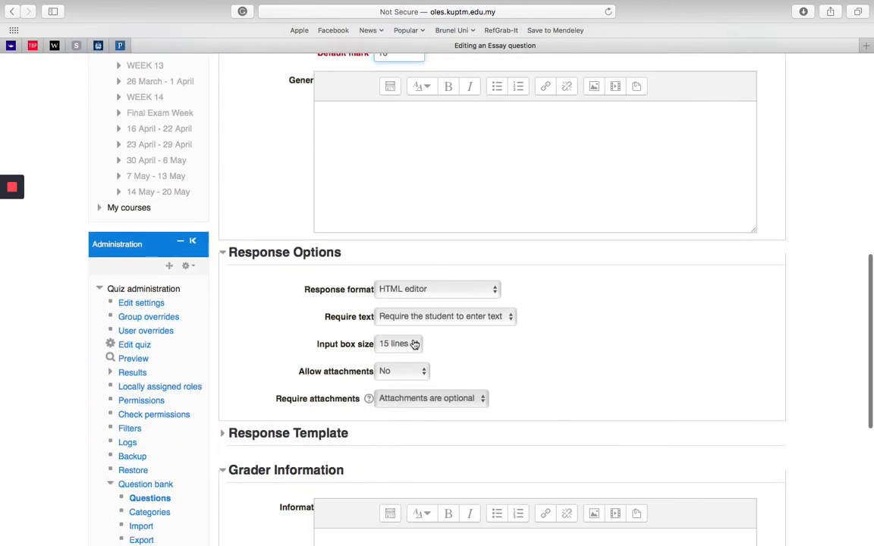
left_click(410, 343)
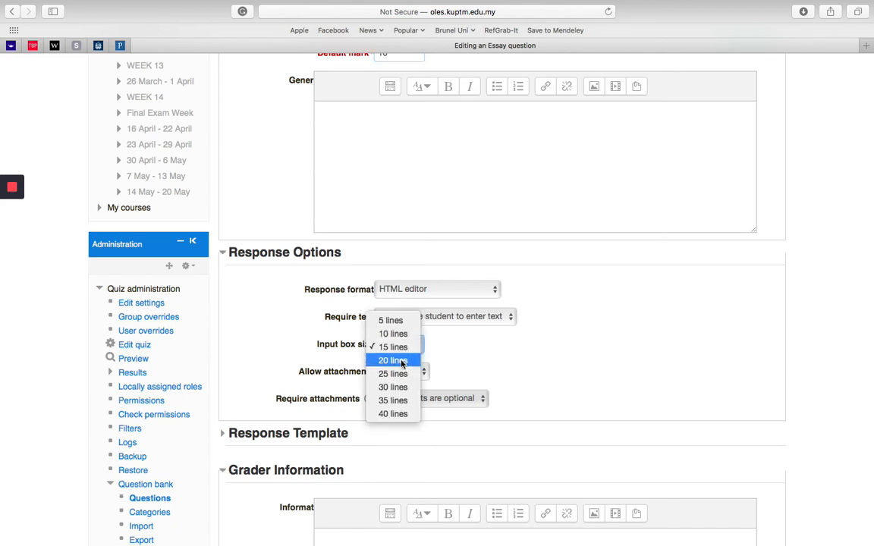
left_click(396, 359)
left_click(406, 378)
left_click(383, 387)
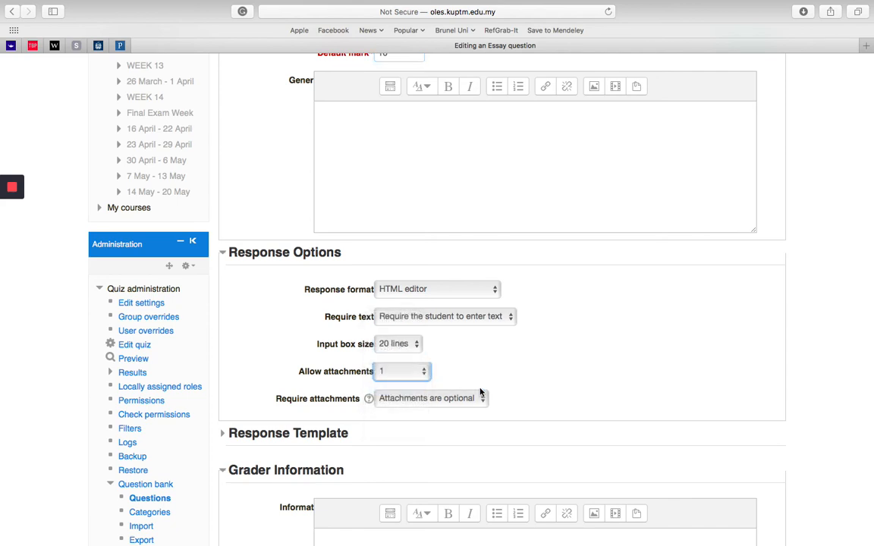
Step: Save Question 3 (B) and return to the quiz editing page
scroll(480, 393, "down", 3)
scroll(479, 392, "down", 4)
scroll(339, 522, "down", 2)
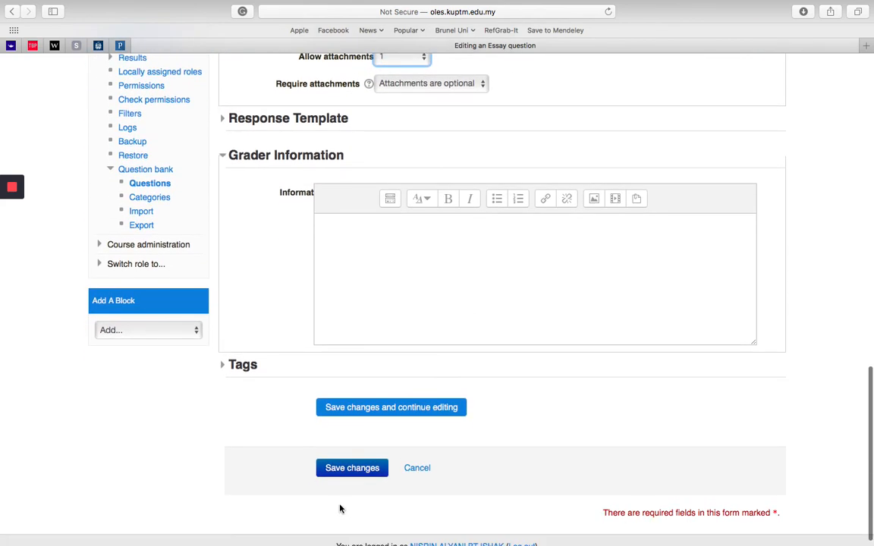
left_click(360, 475)
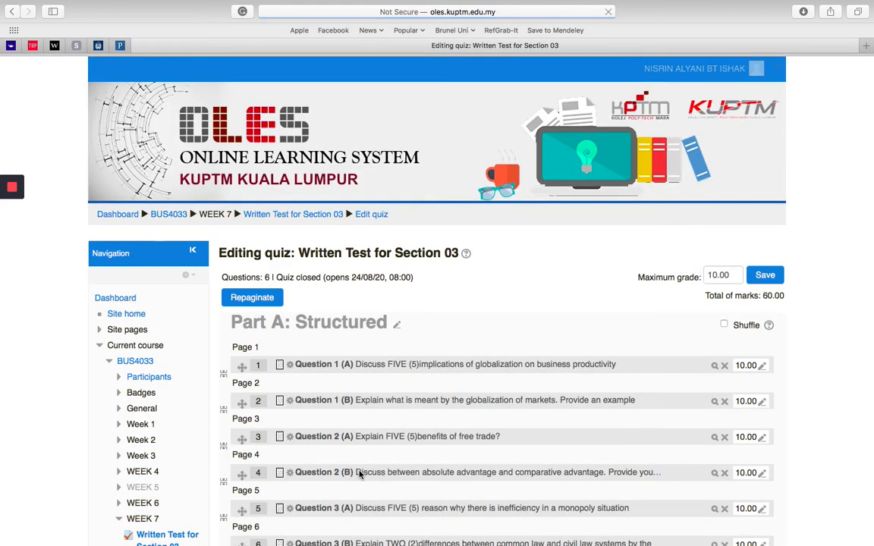
Step: Enter 60.00 as the quiz's maximum grade and turn on shuffling for the Part A: Structured section
scroll(652, 388, "down", 3)
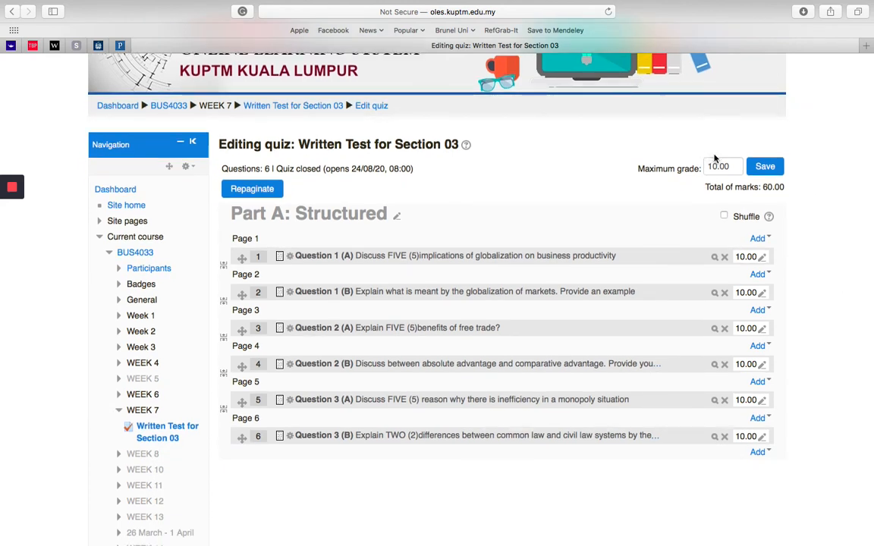
left_click(712, 166)
key("BackSpace")
type("6")
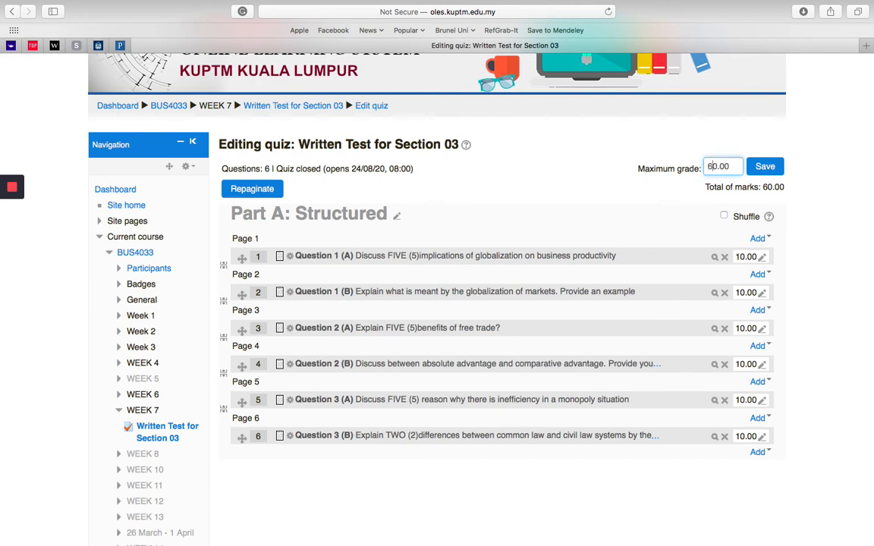
left_click(808, 285)
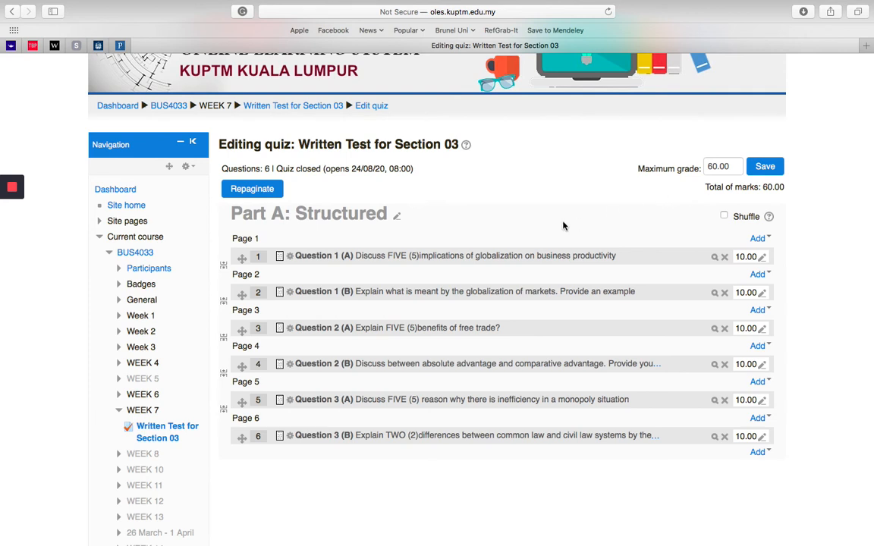
left_click(724, 217)
scroll(259, 137, "down", 3)
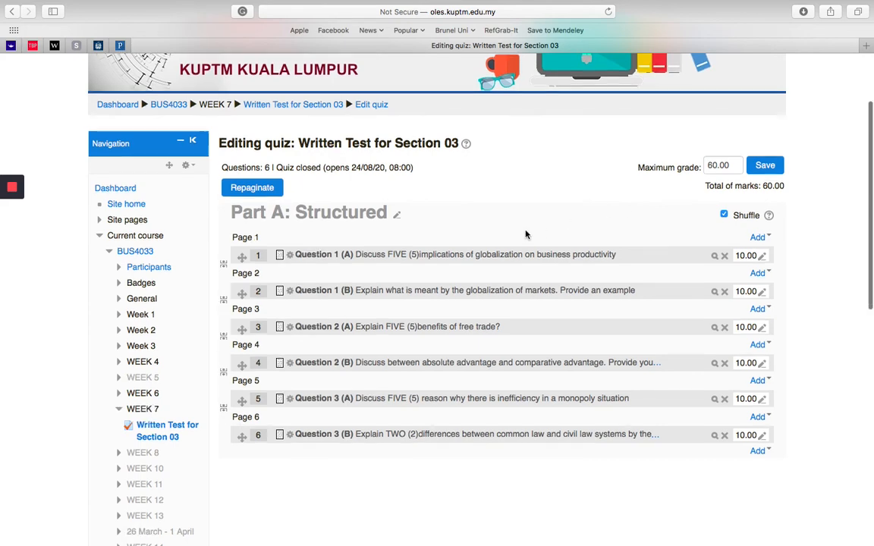
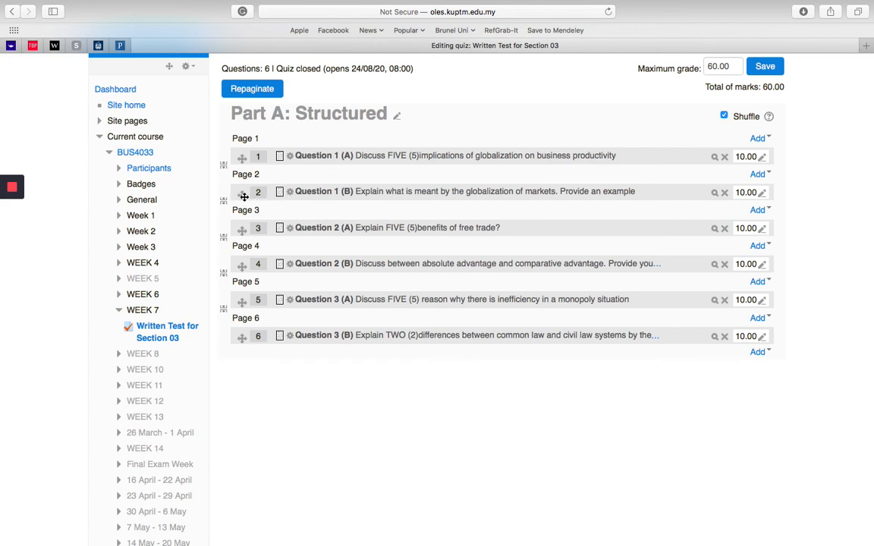
Step: Pair each (B) question with its (A) question on the same page, making Pages 1 to 3, and save the quiz
left_click_drag(243, 196, 239, 173)
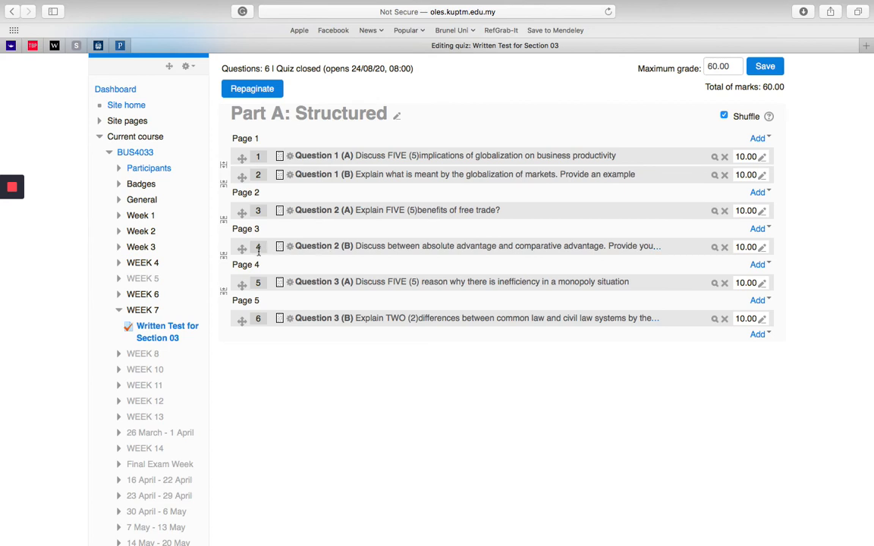
left_click_drag(242, 250, 245, 226)
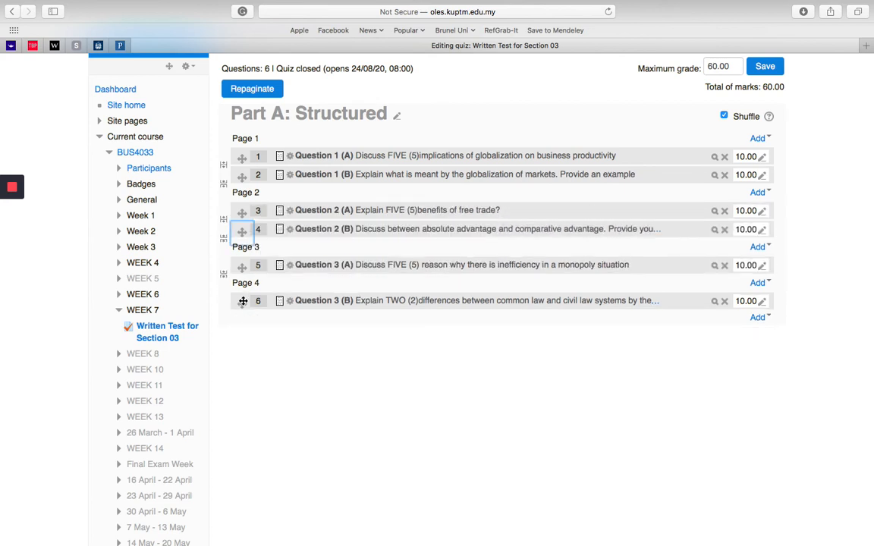
left_click_drag(242, 301, 243, 271)
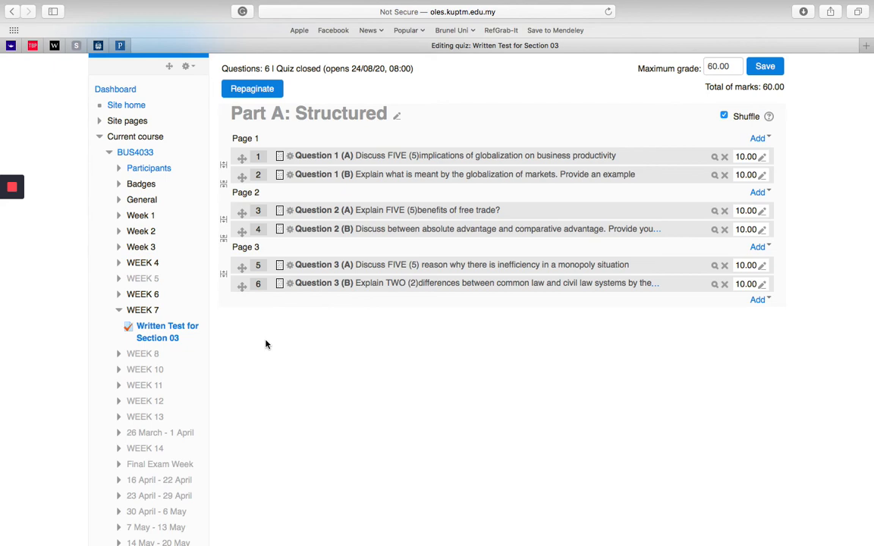
scroll(266, 345, "up", 4)
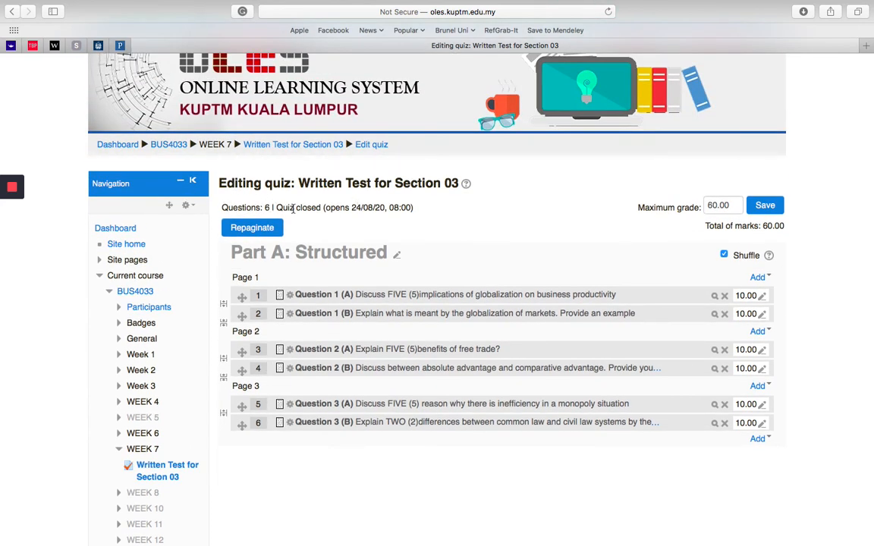
mouse_move(403, 207)
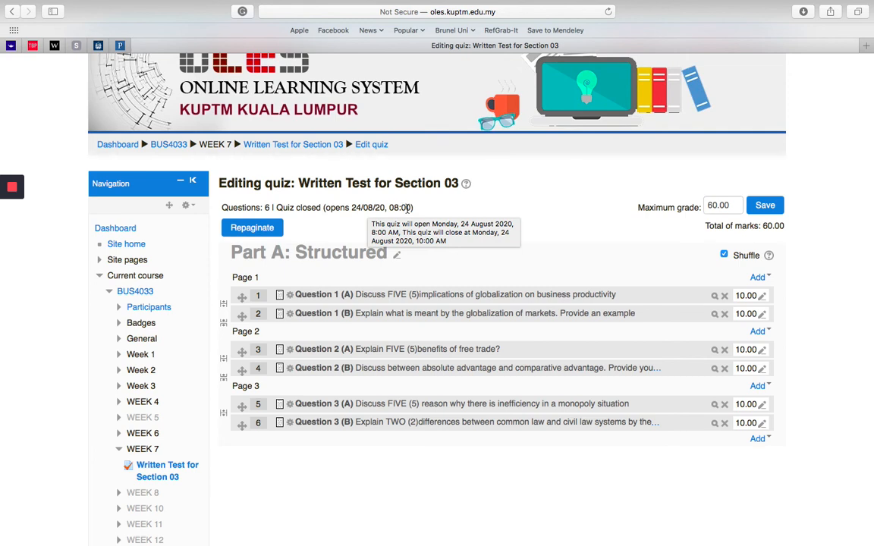
left_click(771, 206)
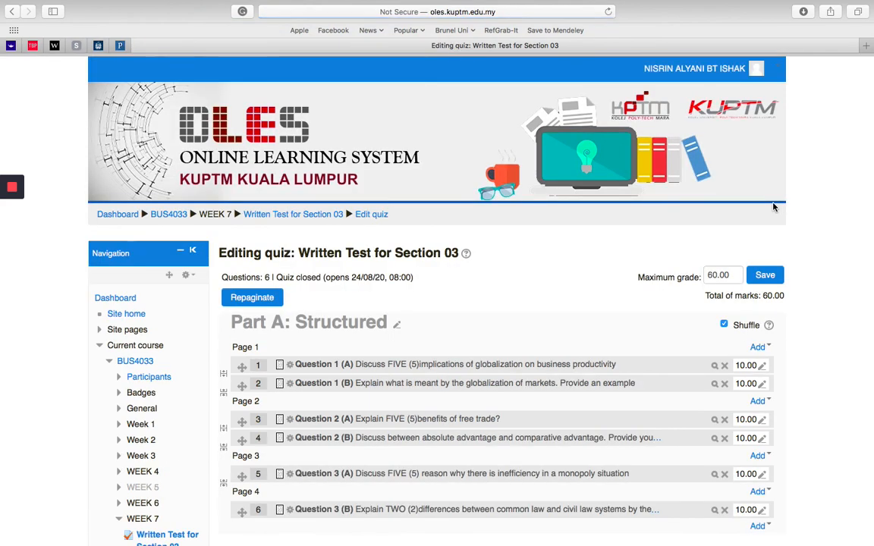
Step: Try to move Question 3 (B) from Page 4 onto Page 3 with Question 3 (A) and save the quiz
scroll(795, 270, "down", 2)
scroll(796, 269, "down", 5)
scroll(795, 269, "up", 8)
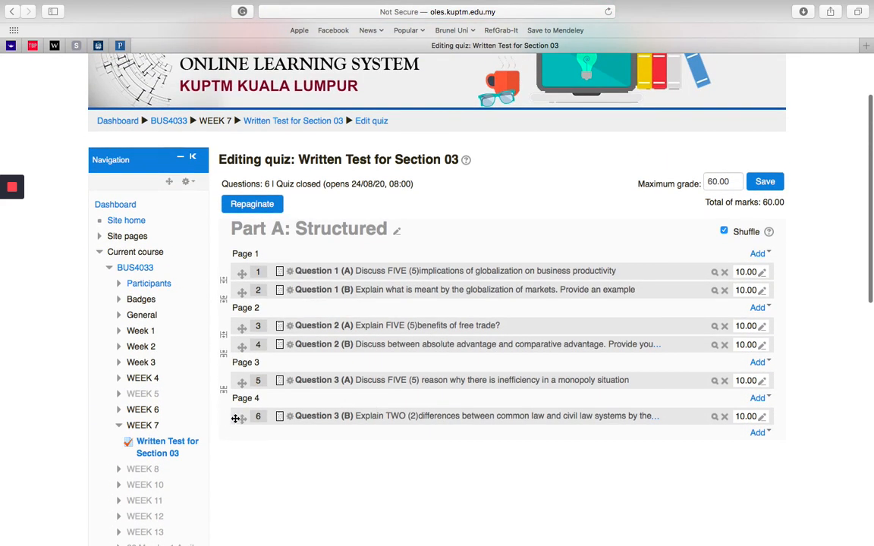
mouse_move(242, 418)
left_mouse_down()
mouse_move(242, 390)
mouse_move(242, 400)
left_mouse_up()
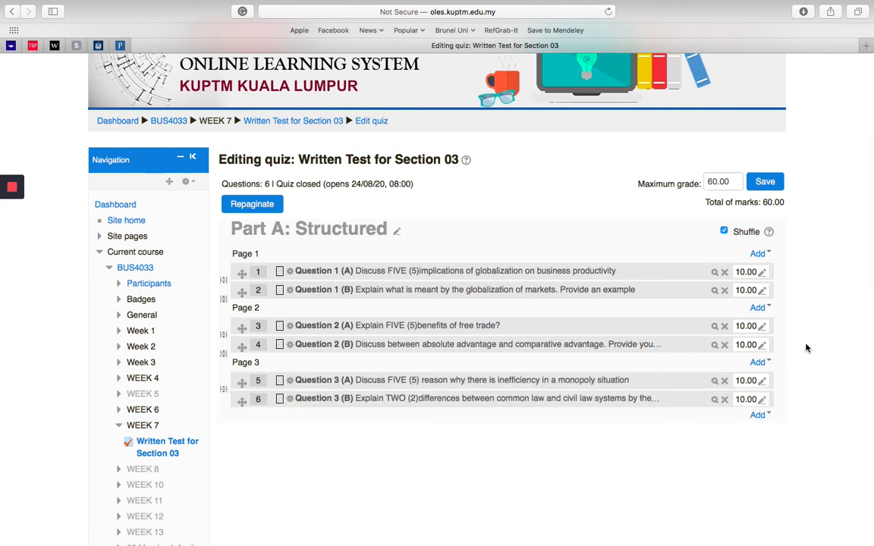
left_click(765, 186)
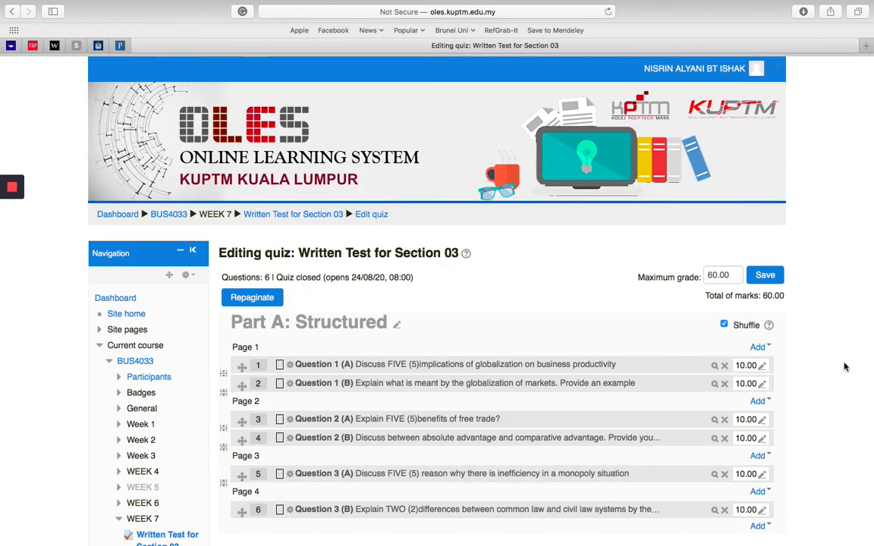
Step: Place Question 3 (B) directly below Question 3 (A) on Page 3 again and save the quiz
scroll(835, 413, "down", 10)
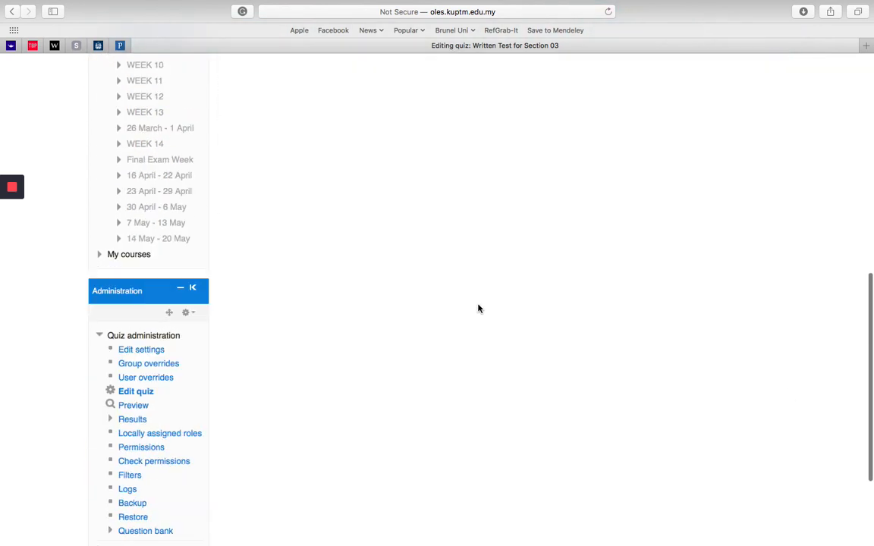
scroll(478, 307, "up", 8)
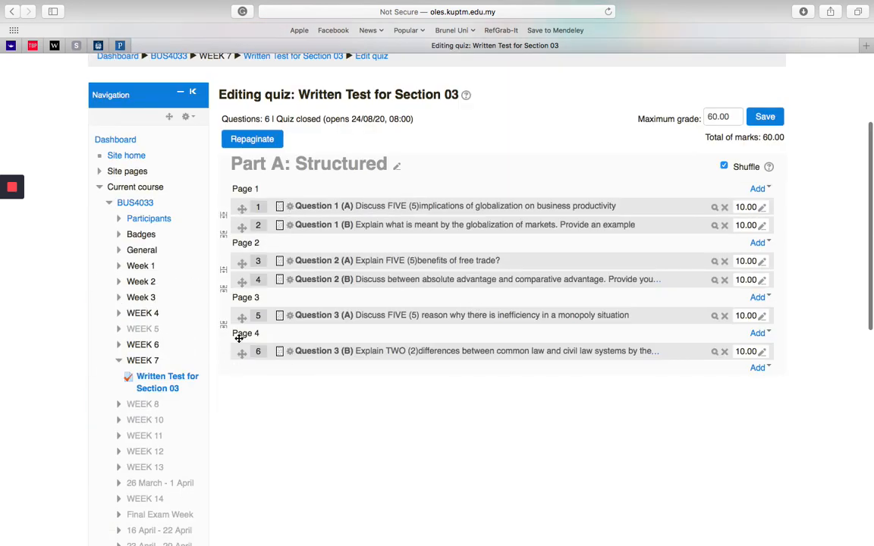
mouse_move(239, 337)
left_mouse_down()
mouse_move(239, 320)
mouse_move(239, 331)
left_mouse_up()
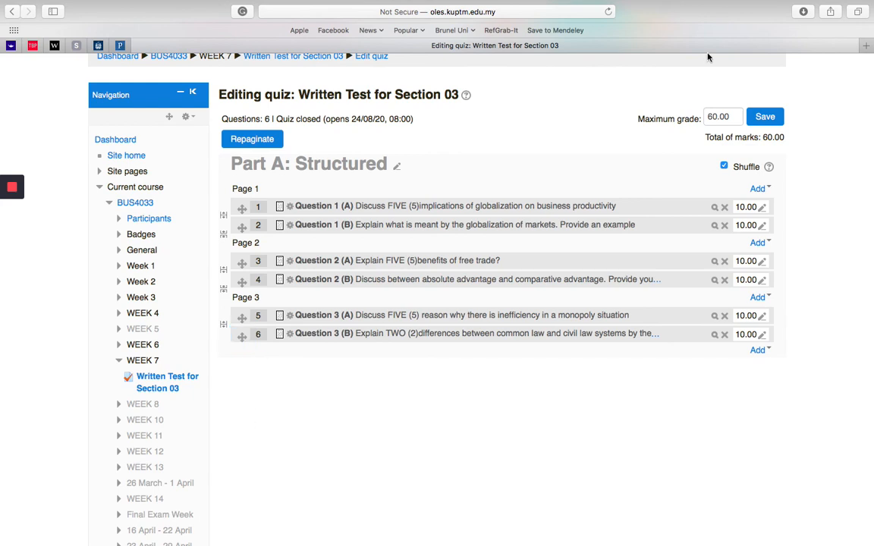
left_click(765, 116)
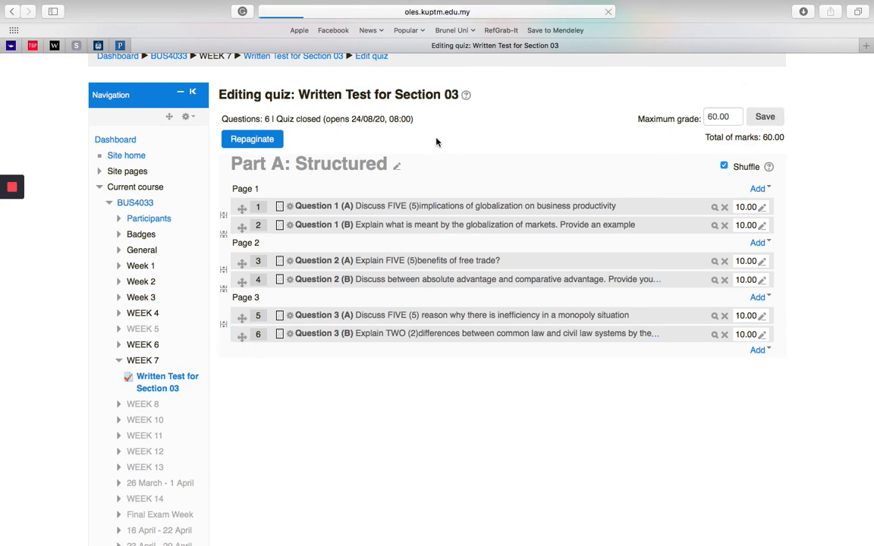
Step: Check the three-page question layout, and return to the BUS4033 course page
scroll(244, 228, "down", 5)
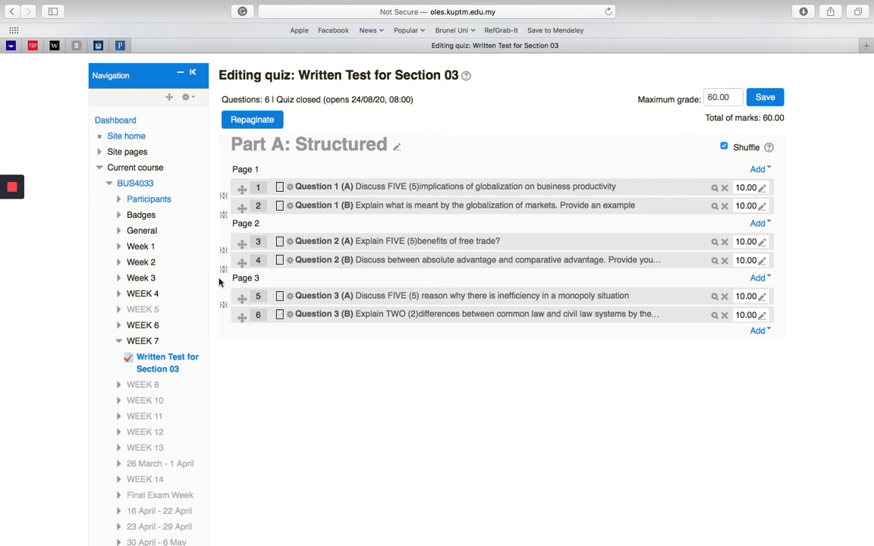
scroll(390, 391, "down", 10)
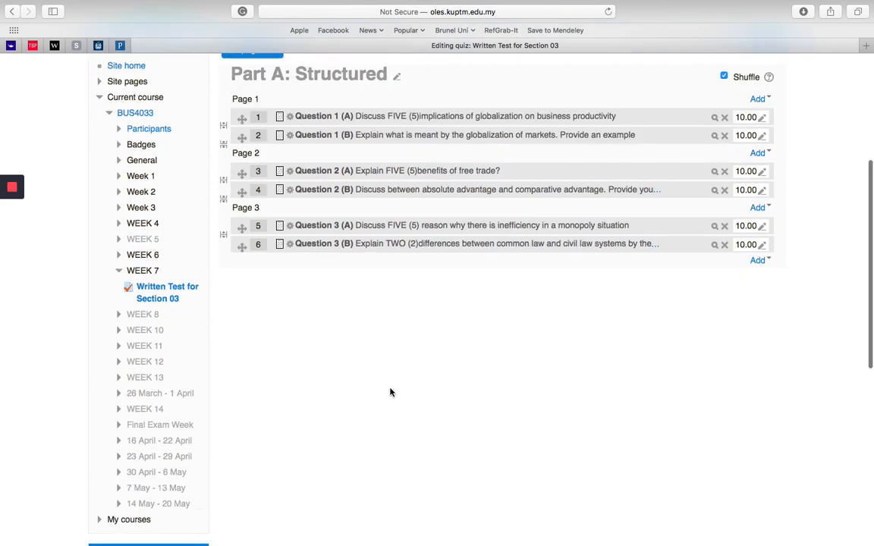
scroll(390, 393, "up", 5)
scroll(390, 392, "up", 5)
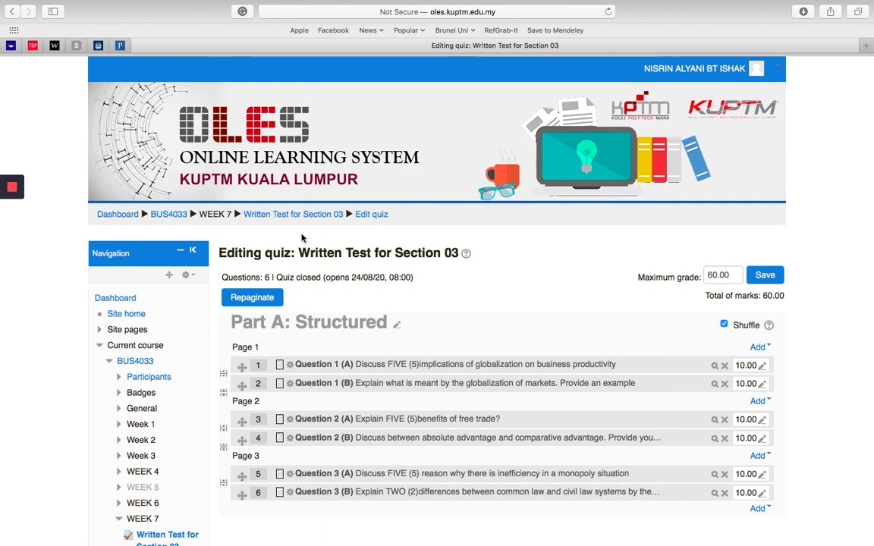
left_click(167, 215)
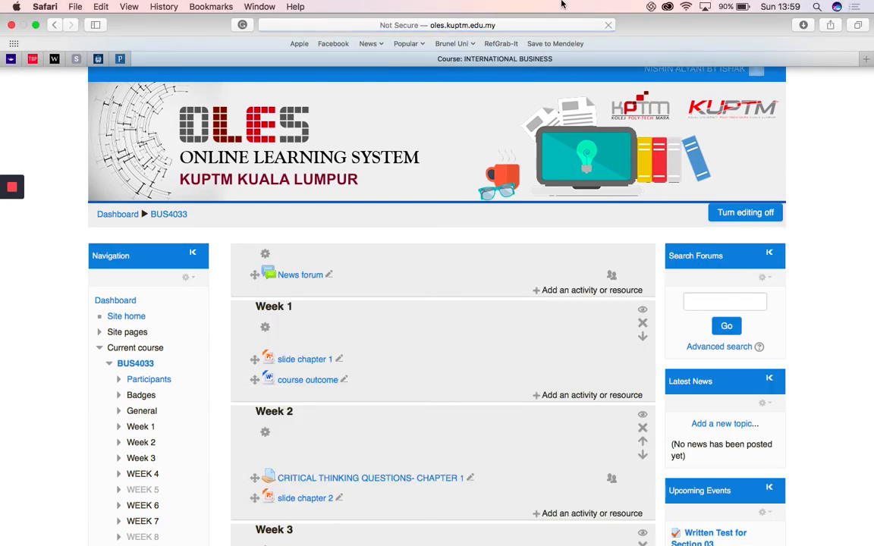
Step: Switch the role to Student in the BUS4033 course to see it from a student's view
scroll(582, 392, "down", 15)
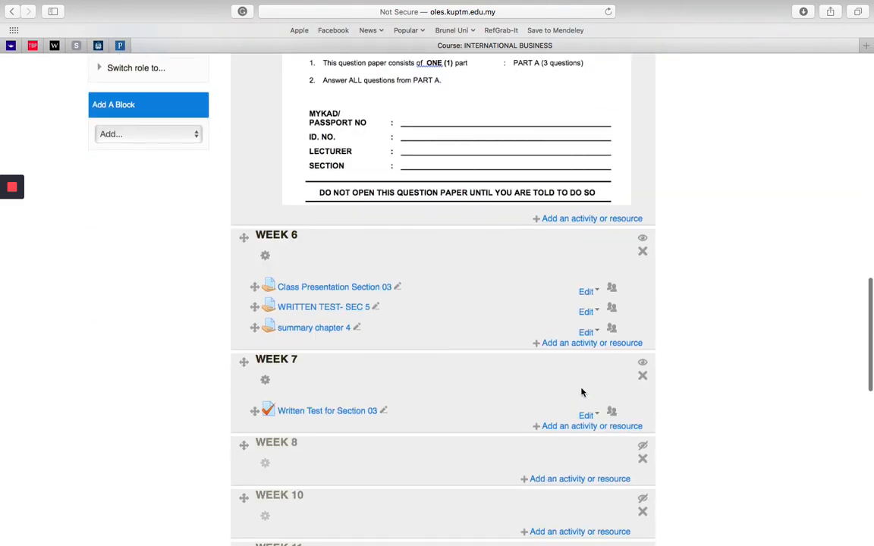
scroll(582, 393, "up", 5)
scroll(583, 393, "up", 5)
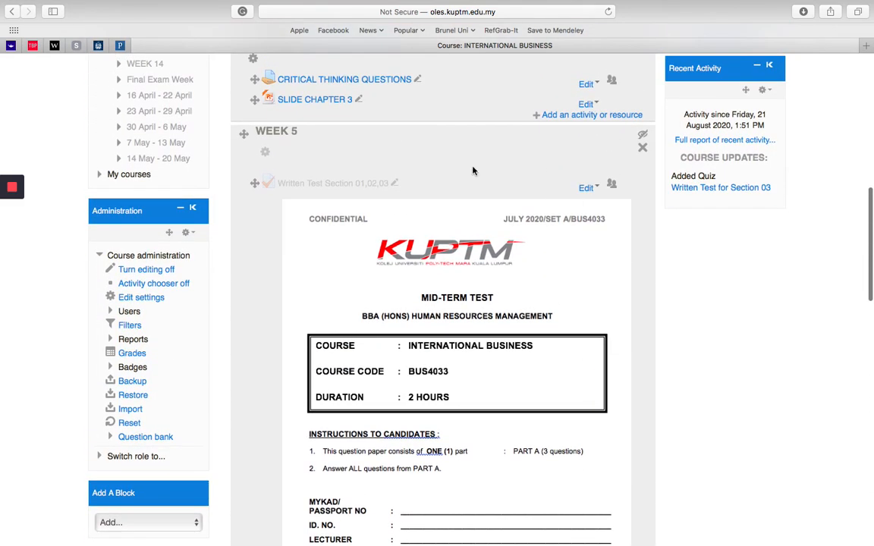
scroll(431, 428, "down", 1)
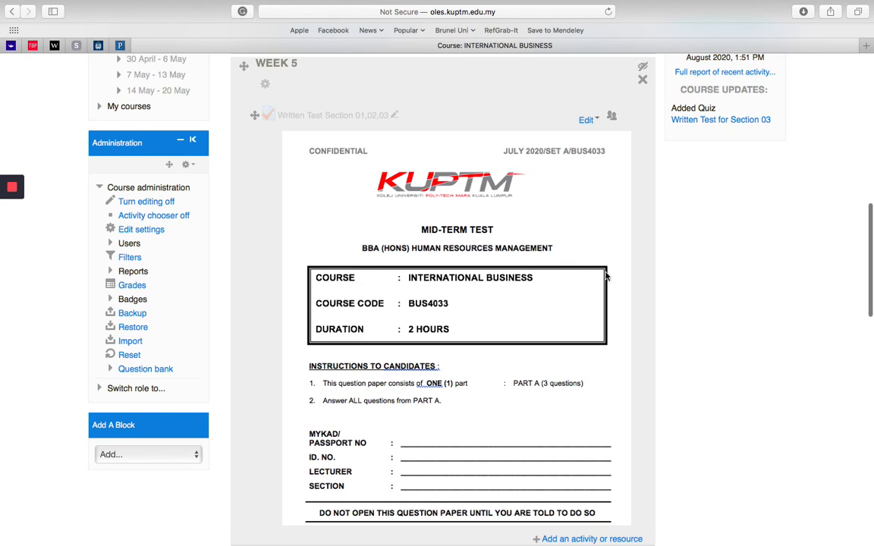
scroll(506, 286, "down", 4)
scroll(506, 285, "up", 7)
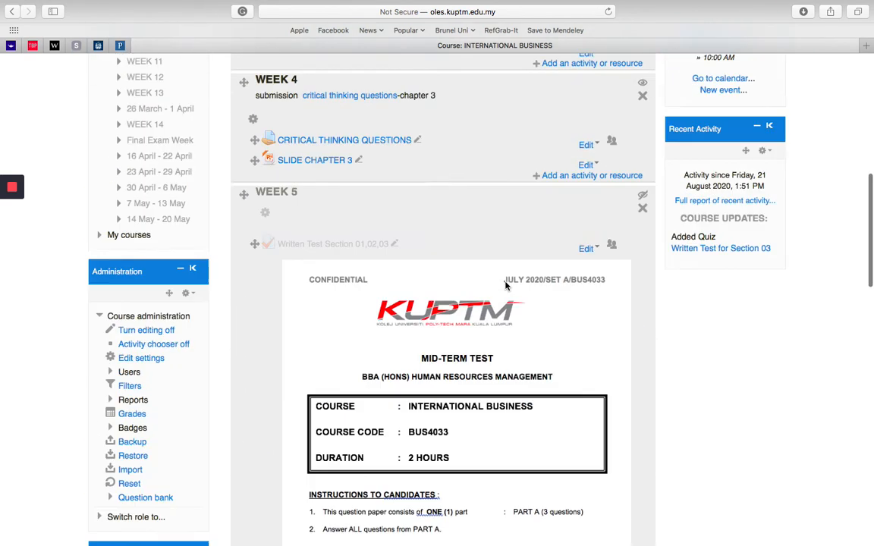
scroll(507, 285, "down", 2)
scroll(507, 285, "down", 1)
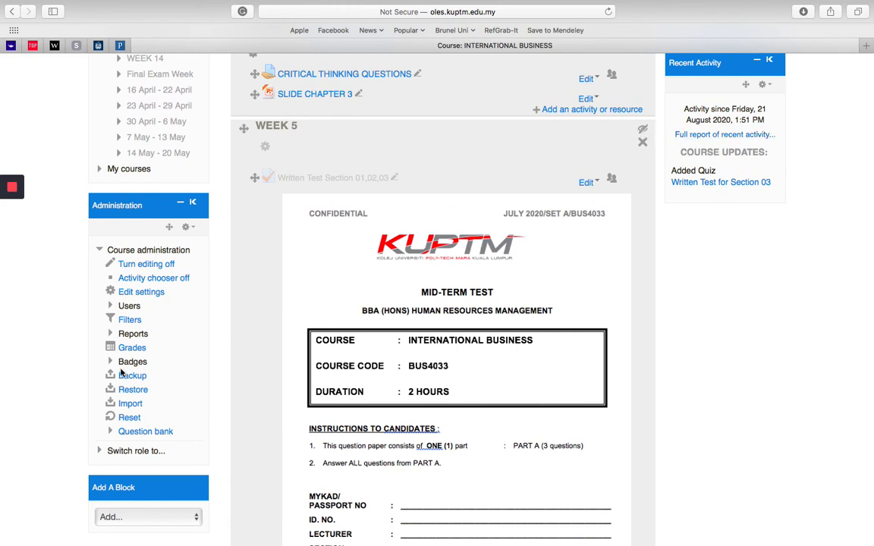
scroll(47, 431, "down", 1)
scroll(47, 431, "down", 1)
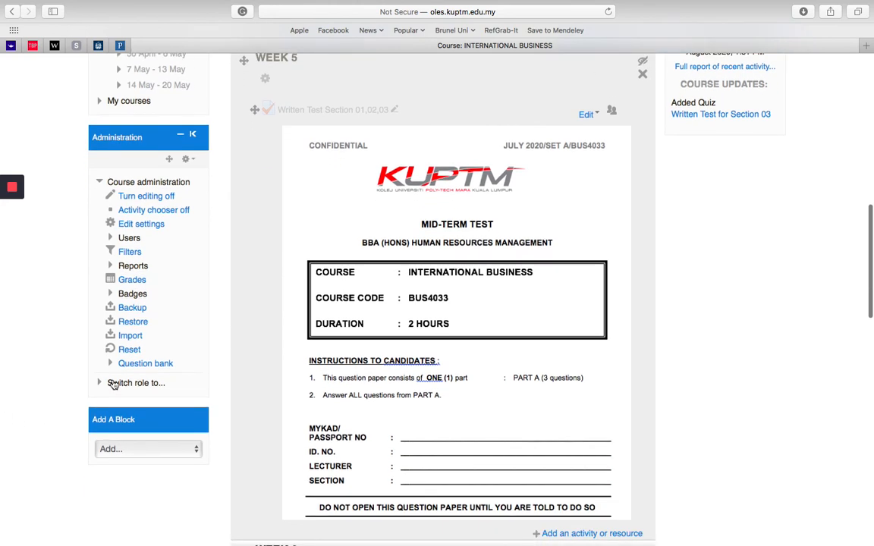
left_click(115, 383)
left_click(120, 415)
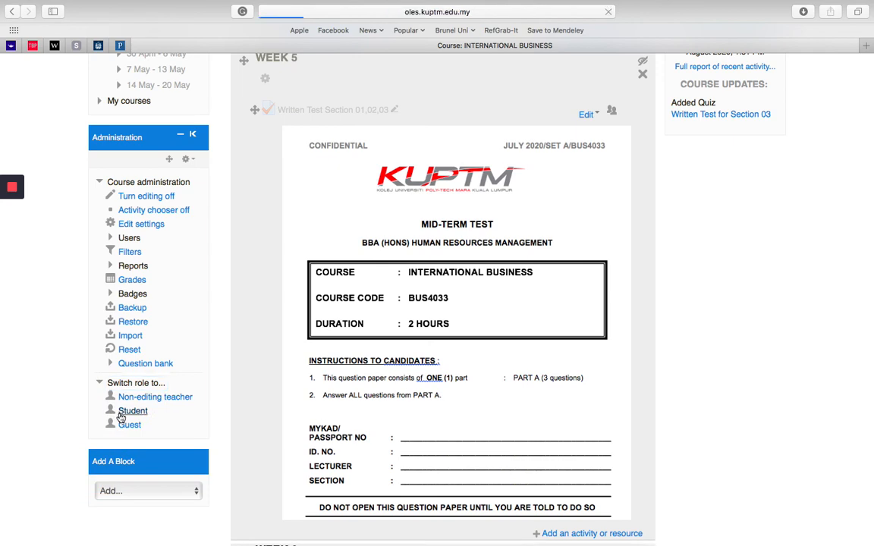
Step: Examine the course page in the Student role, checking which weeks are available and how Written Test for Section 03 is listed in WEEK 7
scroll(406, 380, "down", 10)
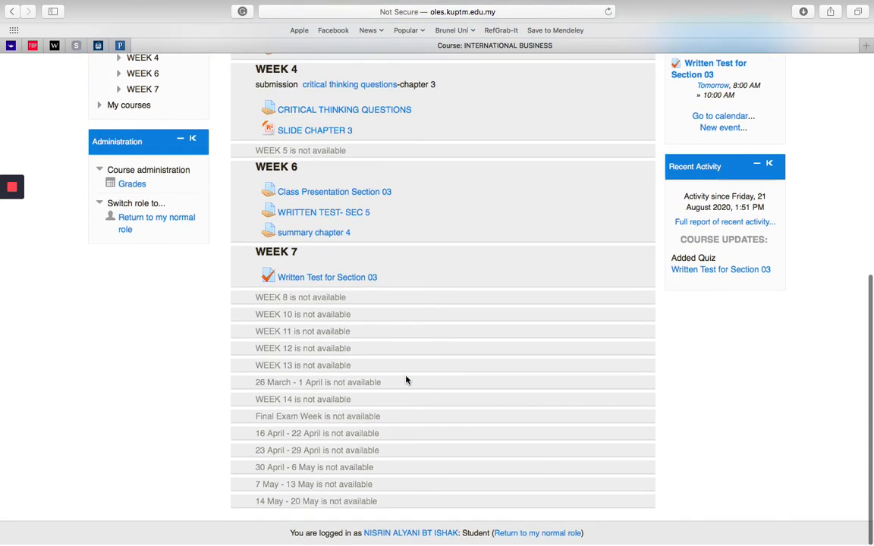
scroll(455, 299, "up", 5)
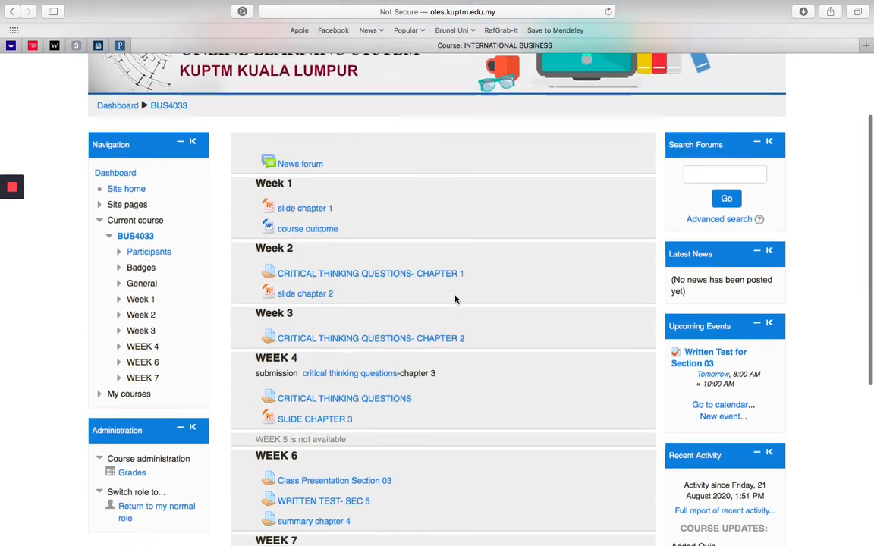
scroll(455, 299, "down", 6)
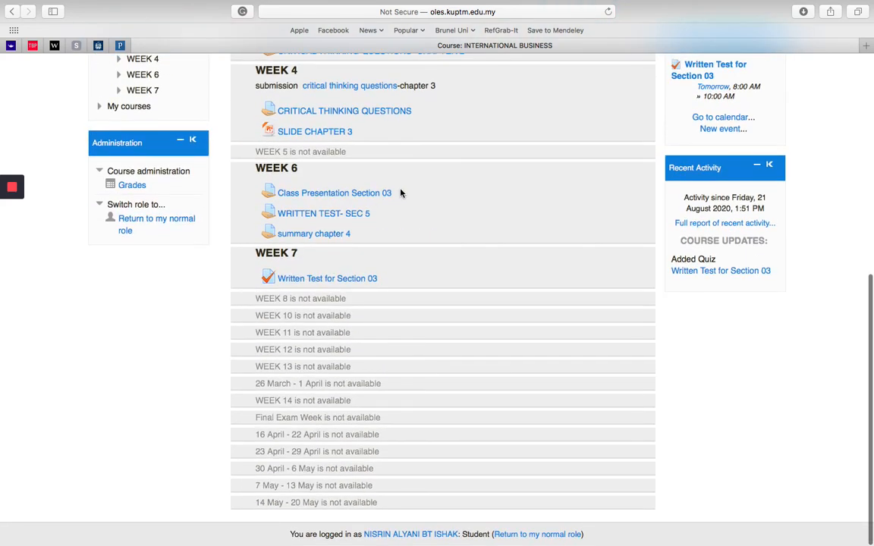
scroll(400, 193, "up", 1)
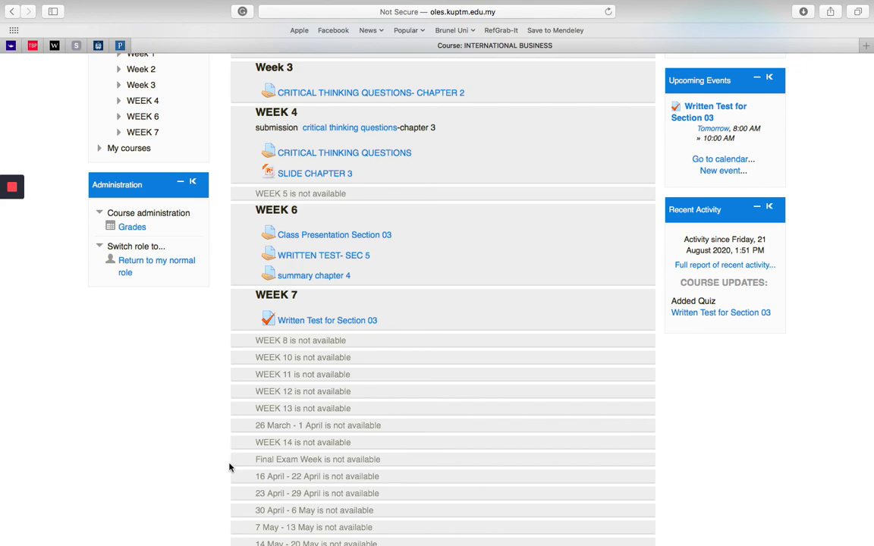
scroll(384, 389, "up", 7)
scroll(540, 297, "down", 4)
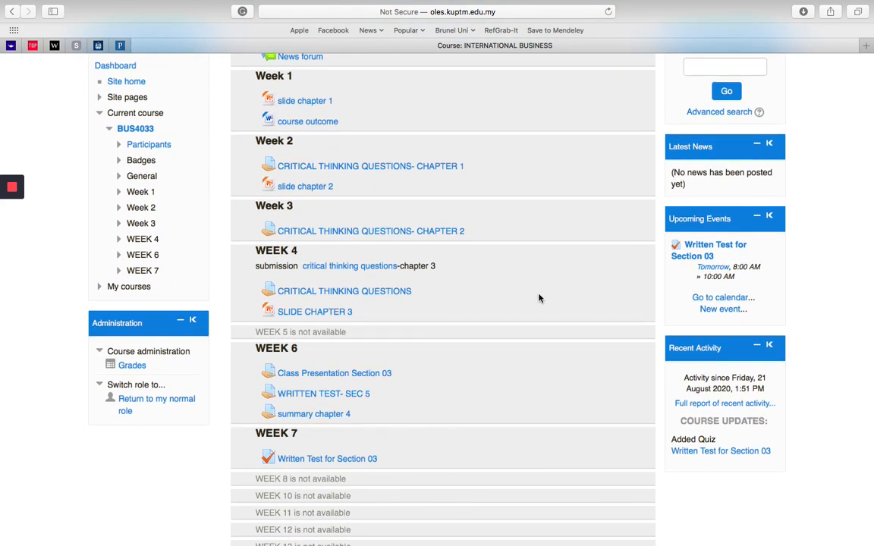
scroll(540, 297, "up", 4)
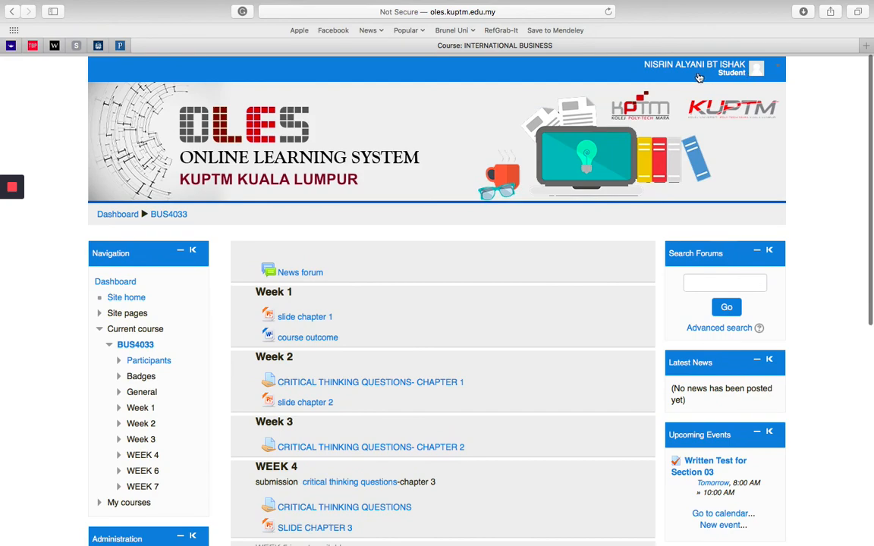
scroll(465, 454, "down", 5)
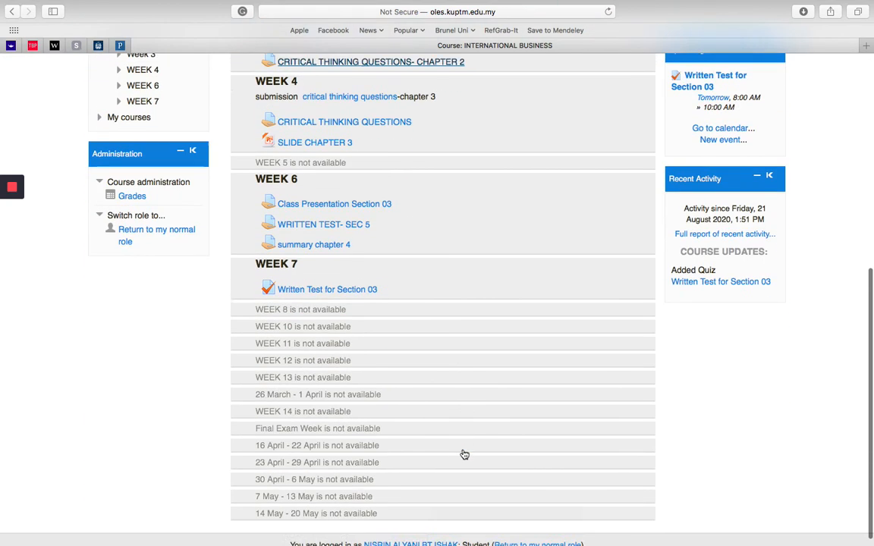
scroll(465, 454, "up", 4)
scroll(363, 298, "up", 2)
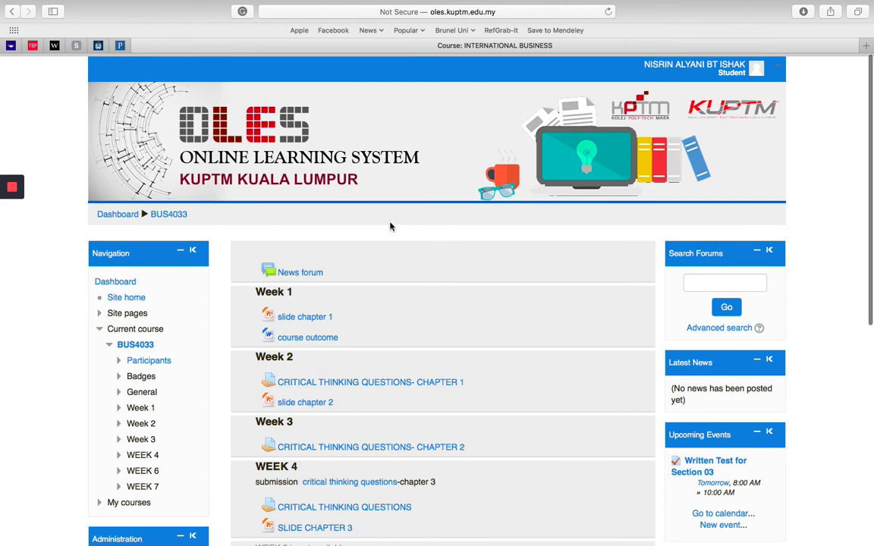
scroll(51, 351, "down", 3)
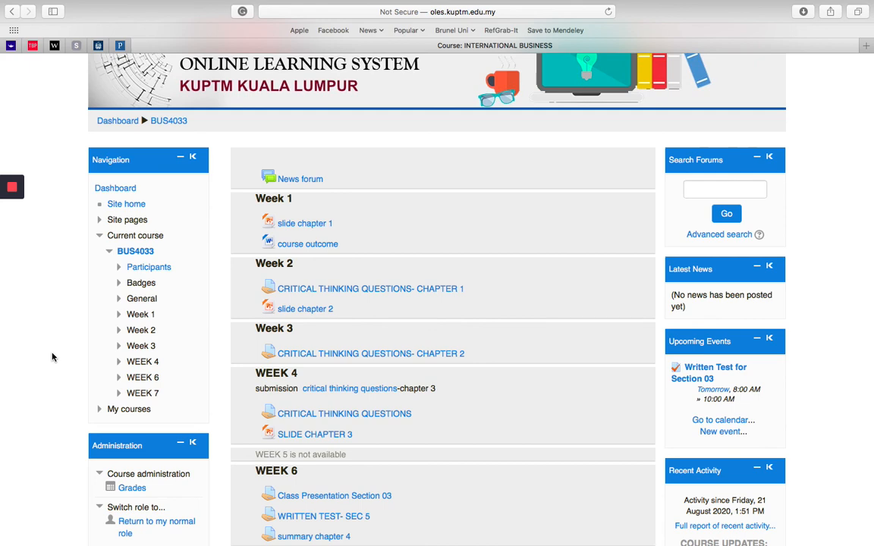
scroll(52, 357, "down", 2)
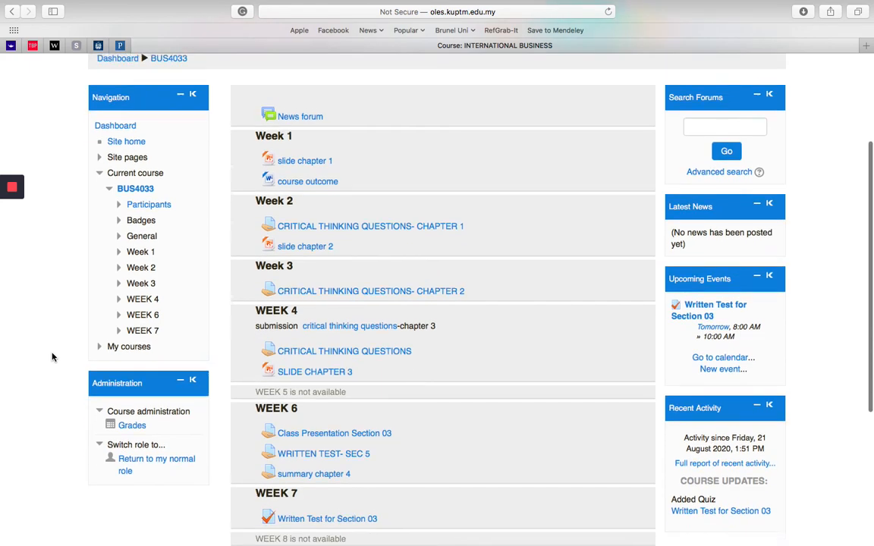
scroll(53, 356, "up", 5)
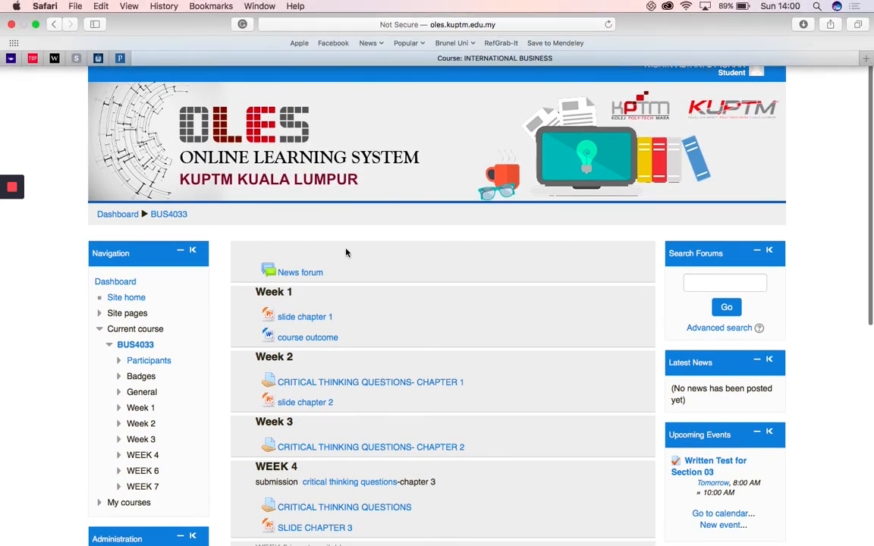
Step: Return from the Student role to the normal role in the BUS4033 course
scroll(91, 289, "down", 12)
left_click(146, 227)
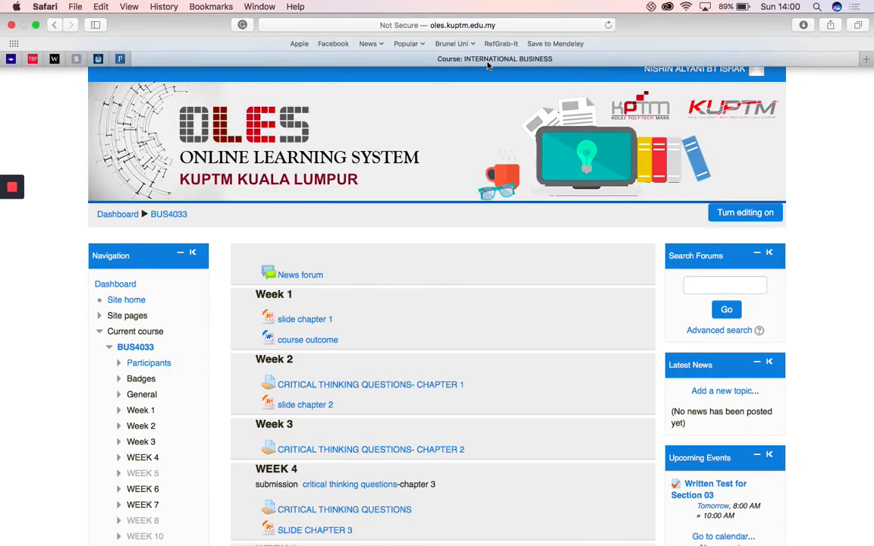
Step: Open the attempts report of the hidden Written Test Section 01,02,03 quiz in WEEK 5
scroll(216, 440, "down", 3)
scroll(216, 440, "down", 10)
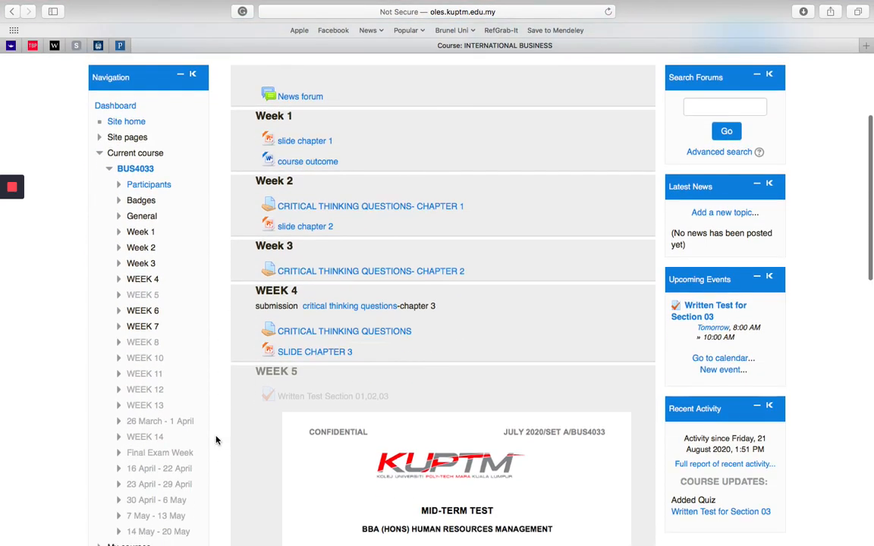
scroll(217, 440, "up", 6)
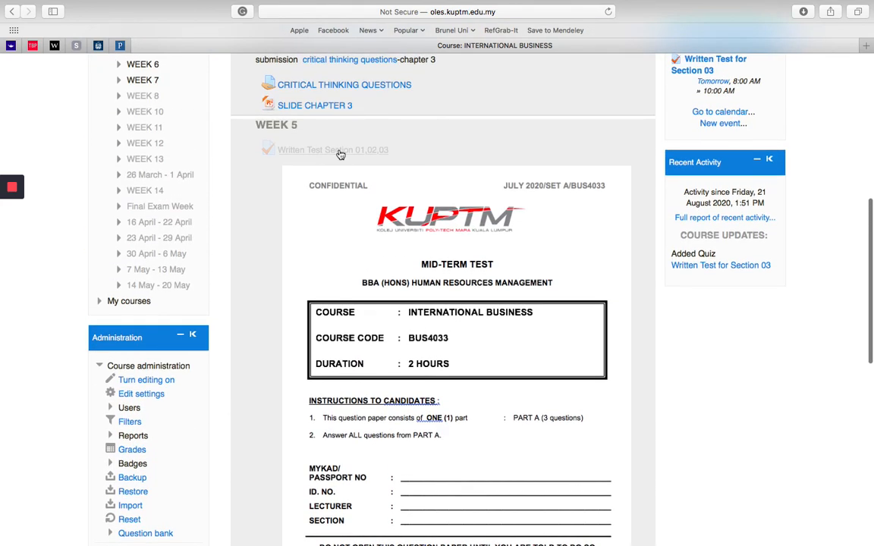
left_click(339, 151)
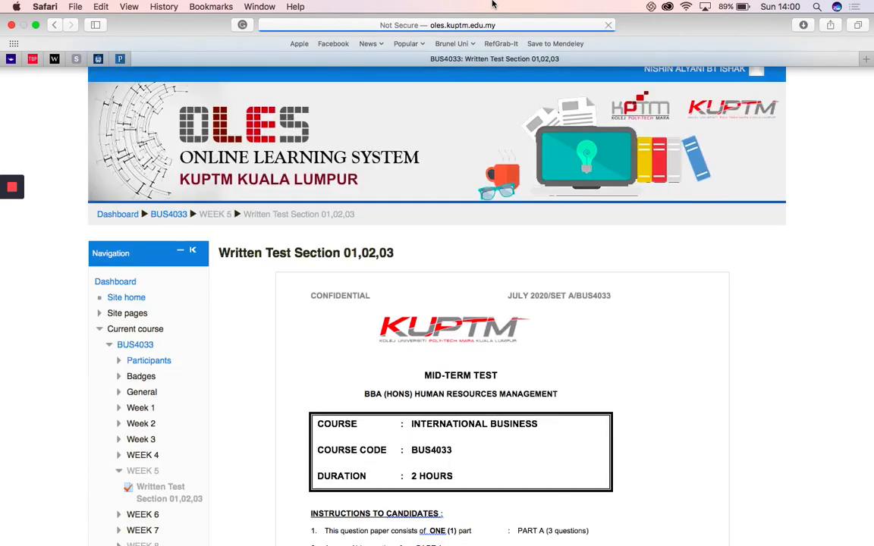
scroll(317, 381, "down", 8)
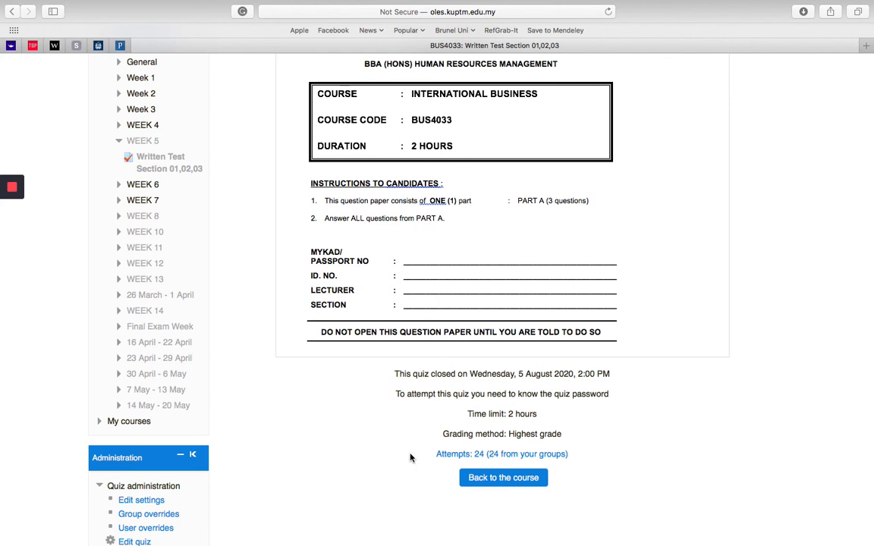
left_click(508, 455)
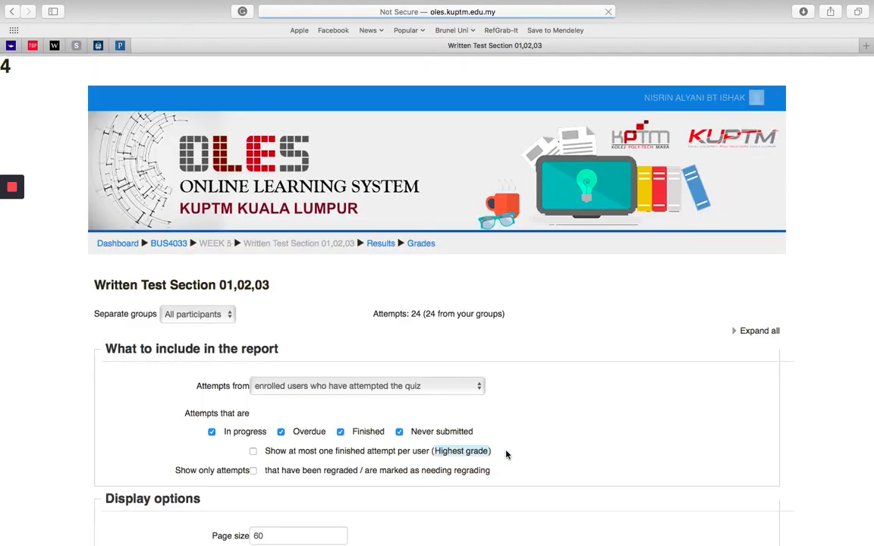
Step: Examine the attempts table for each student's start and completion times, time taken, and grading status for Q. 1 to Q. 6
scroll(508, 455, "down", 8)
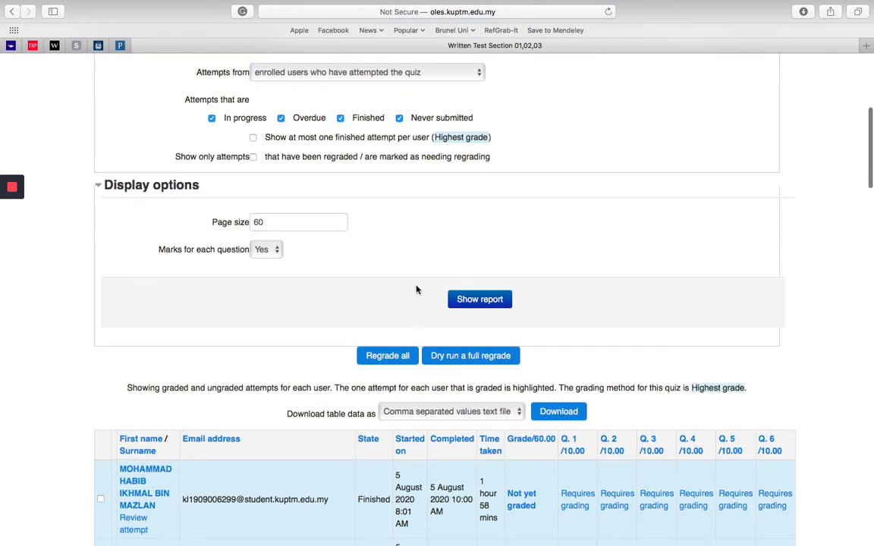
scroll(221, 341, "down", 4)
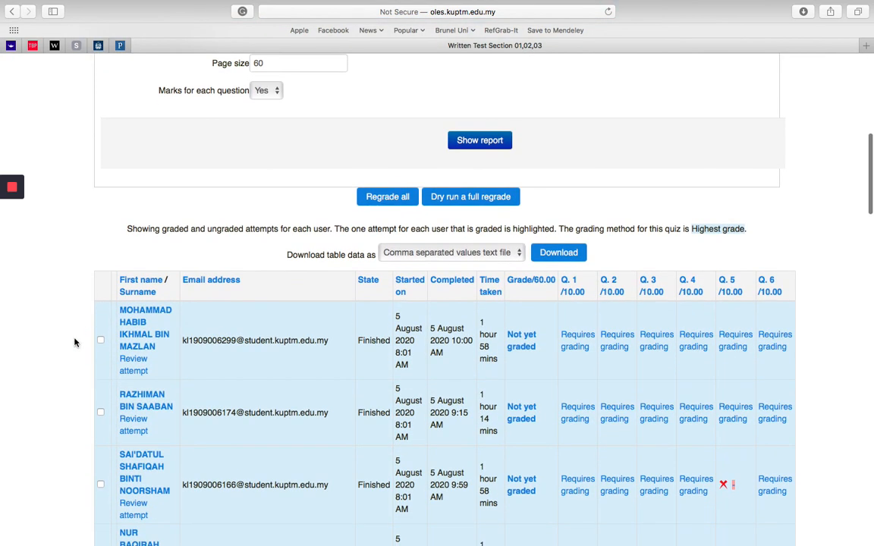
scroll(65, 330, "down", 7)
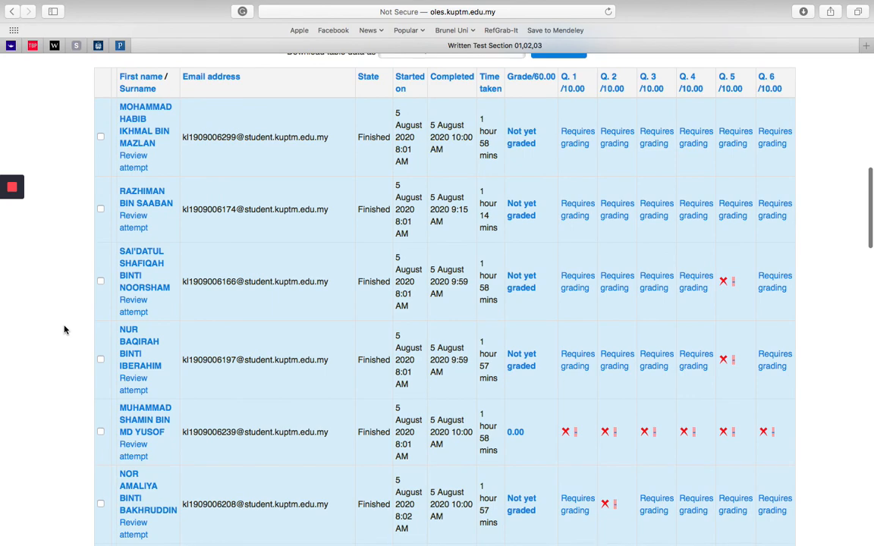
scroll(64, 330, "down", 1)
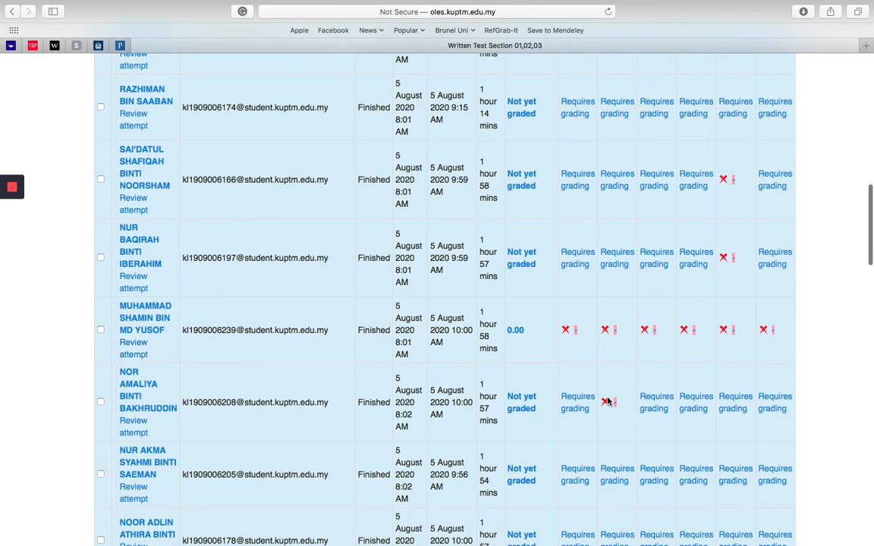
scroll(852, 336, "down", 1)
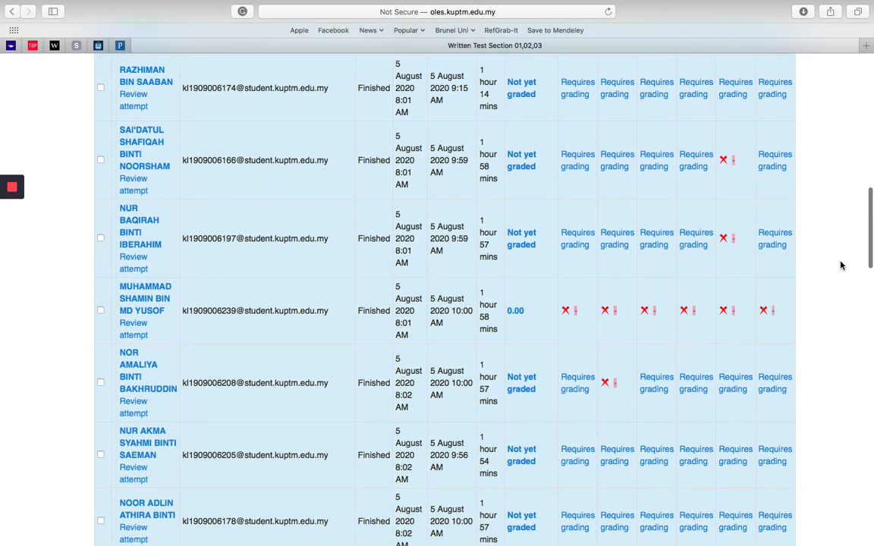
scroll(841, 266, "down", 5)
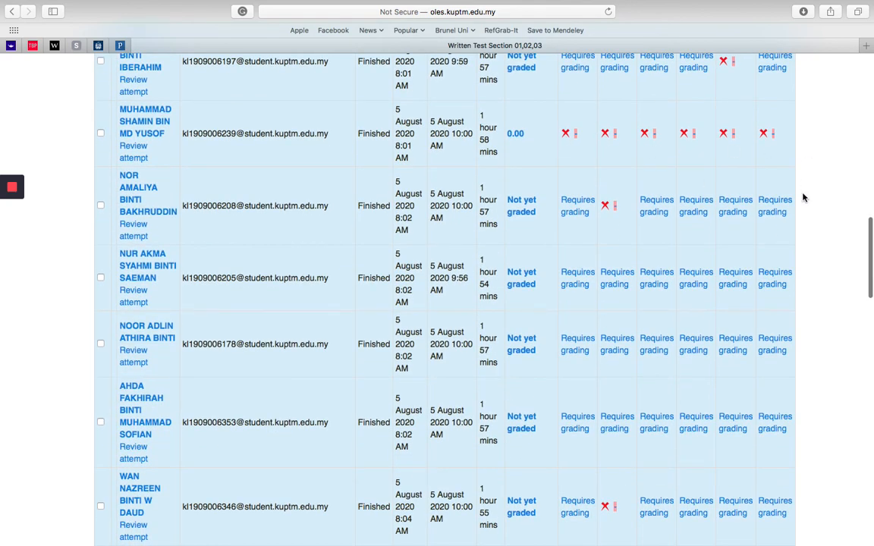
scroll(803, 197, "up", 2)
scroll(713, 185, "down", 2)
scroll(645, 166, "up", 6)
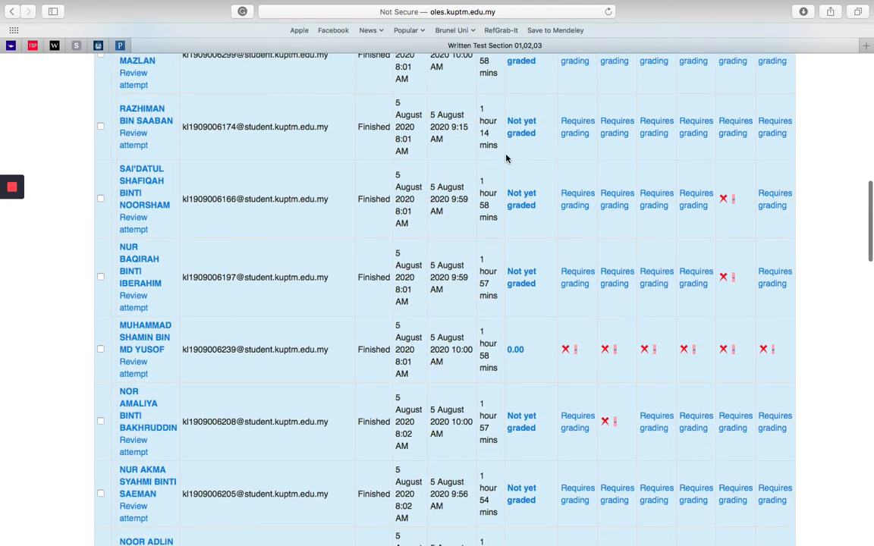
scroll(507, 159, "up", 4)
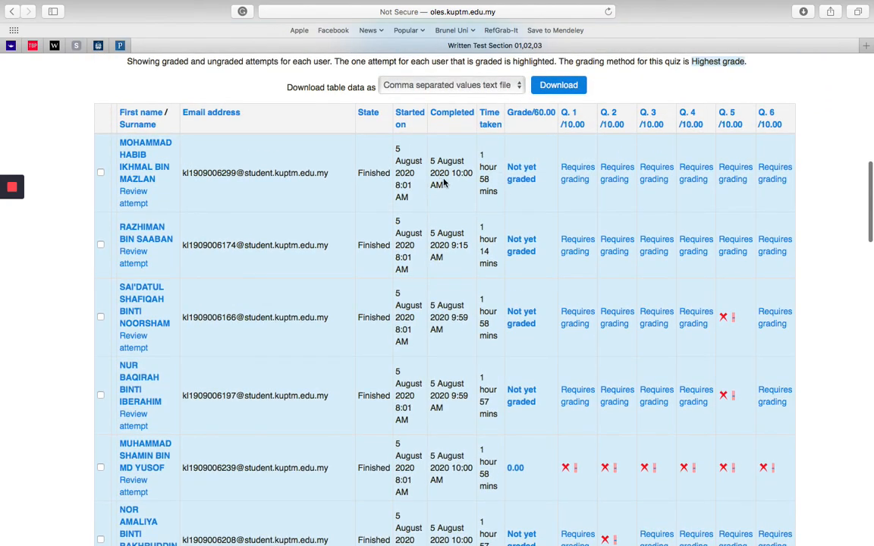
scroll(500, 363, "down", 20)
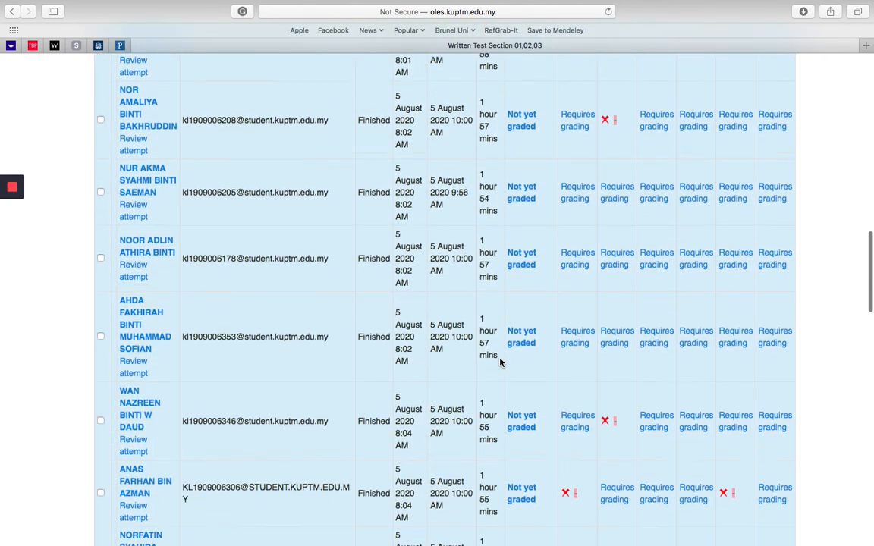
scroll(500, 363, "down", 3)
scroll(501, 363, "up", 12)
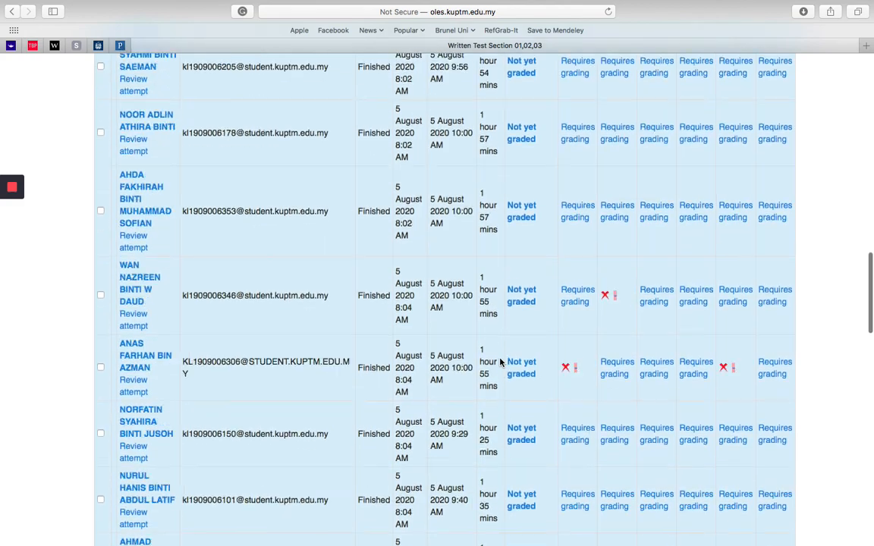
scroll(646, 201, "up", 5)
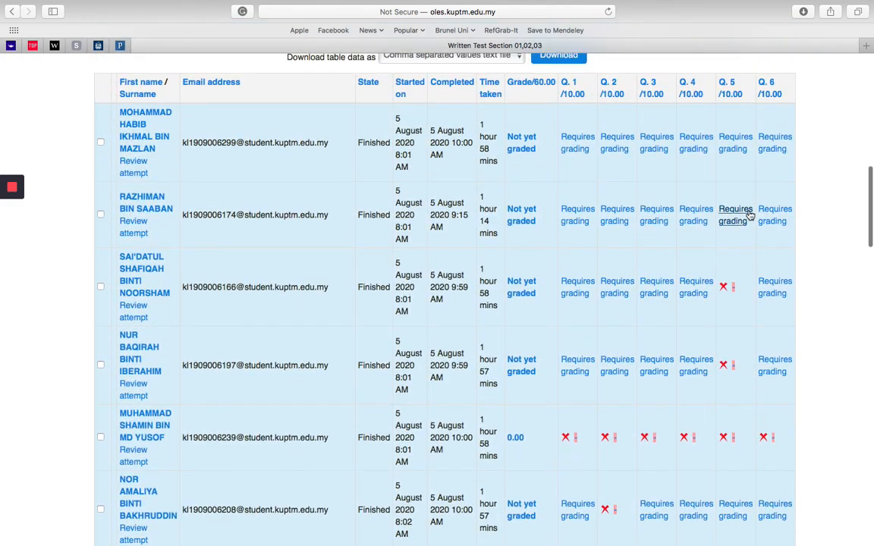
scroll(825, 213, "down", 20)
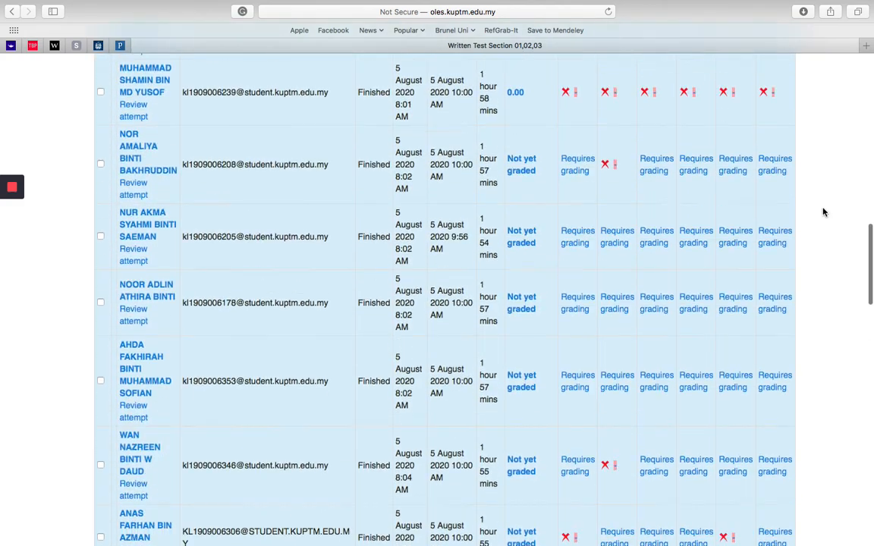
Step: Check the chart of students achieving grade ranges at the end of the report, and return to the Dashboard
scroll(825, 212, "down", 15)
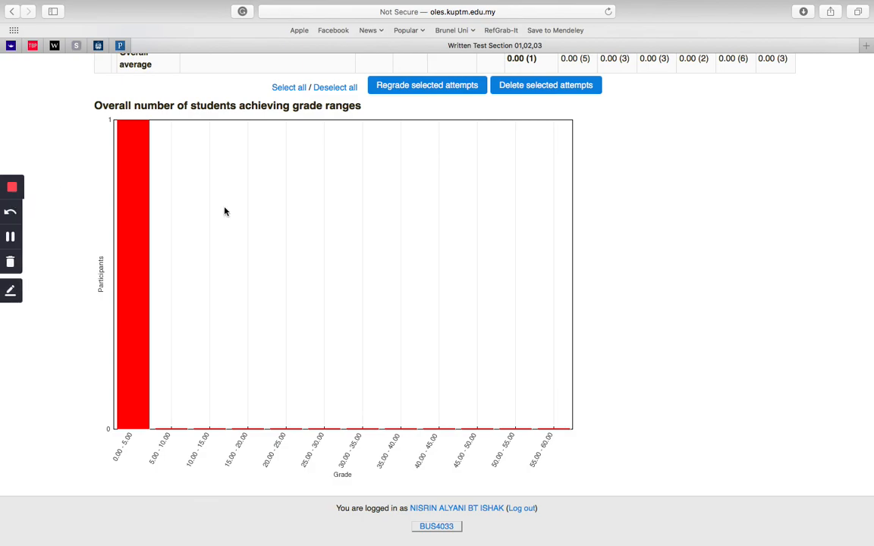
scroll(225, 211, "up", 20)
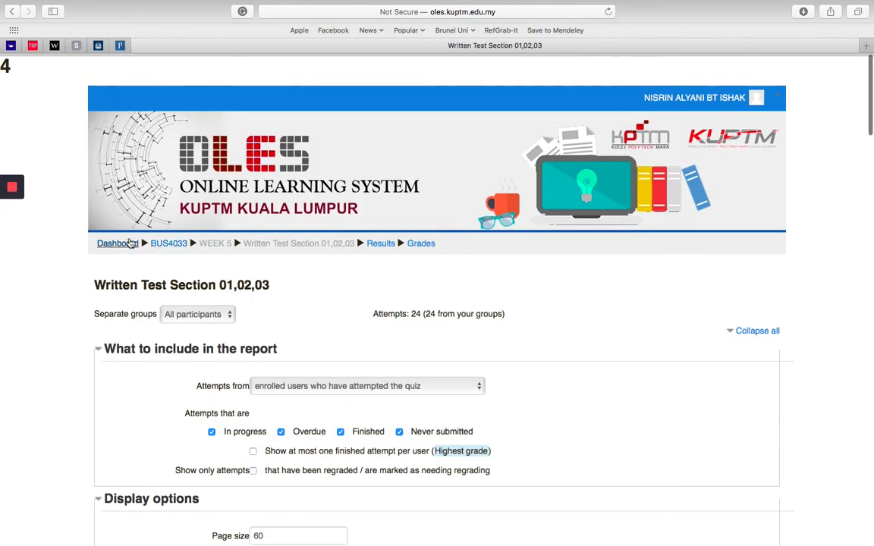
left_click(132, 244)
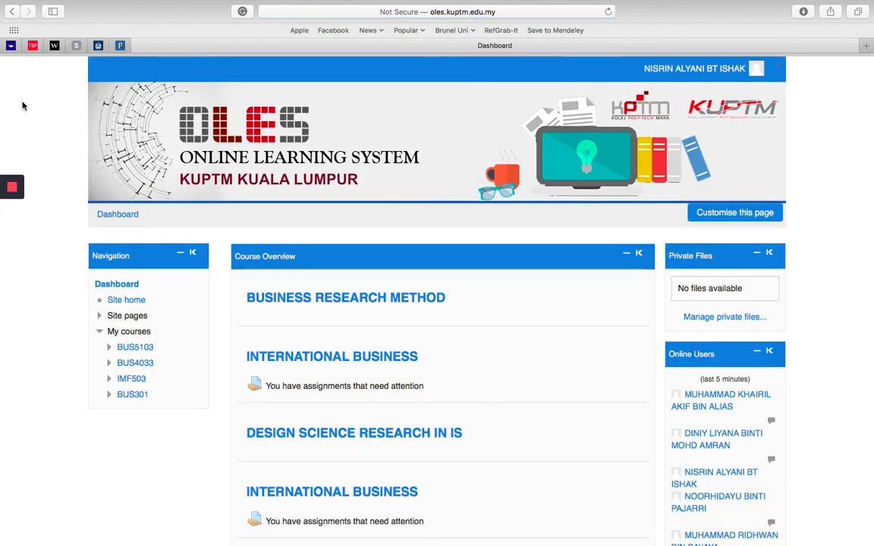